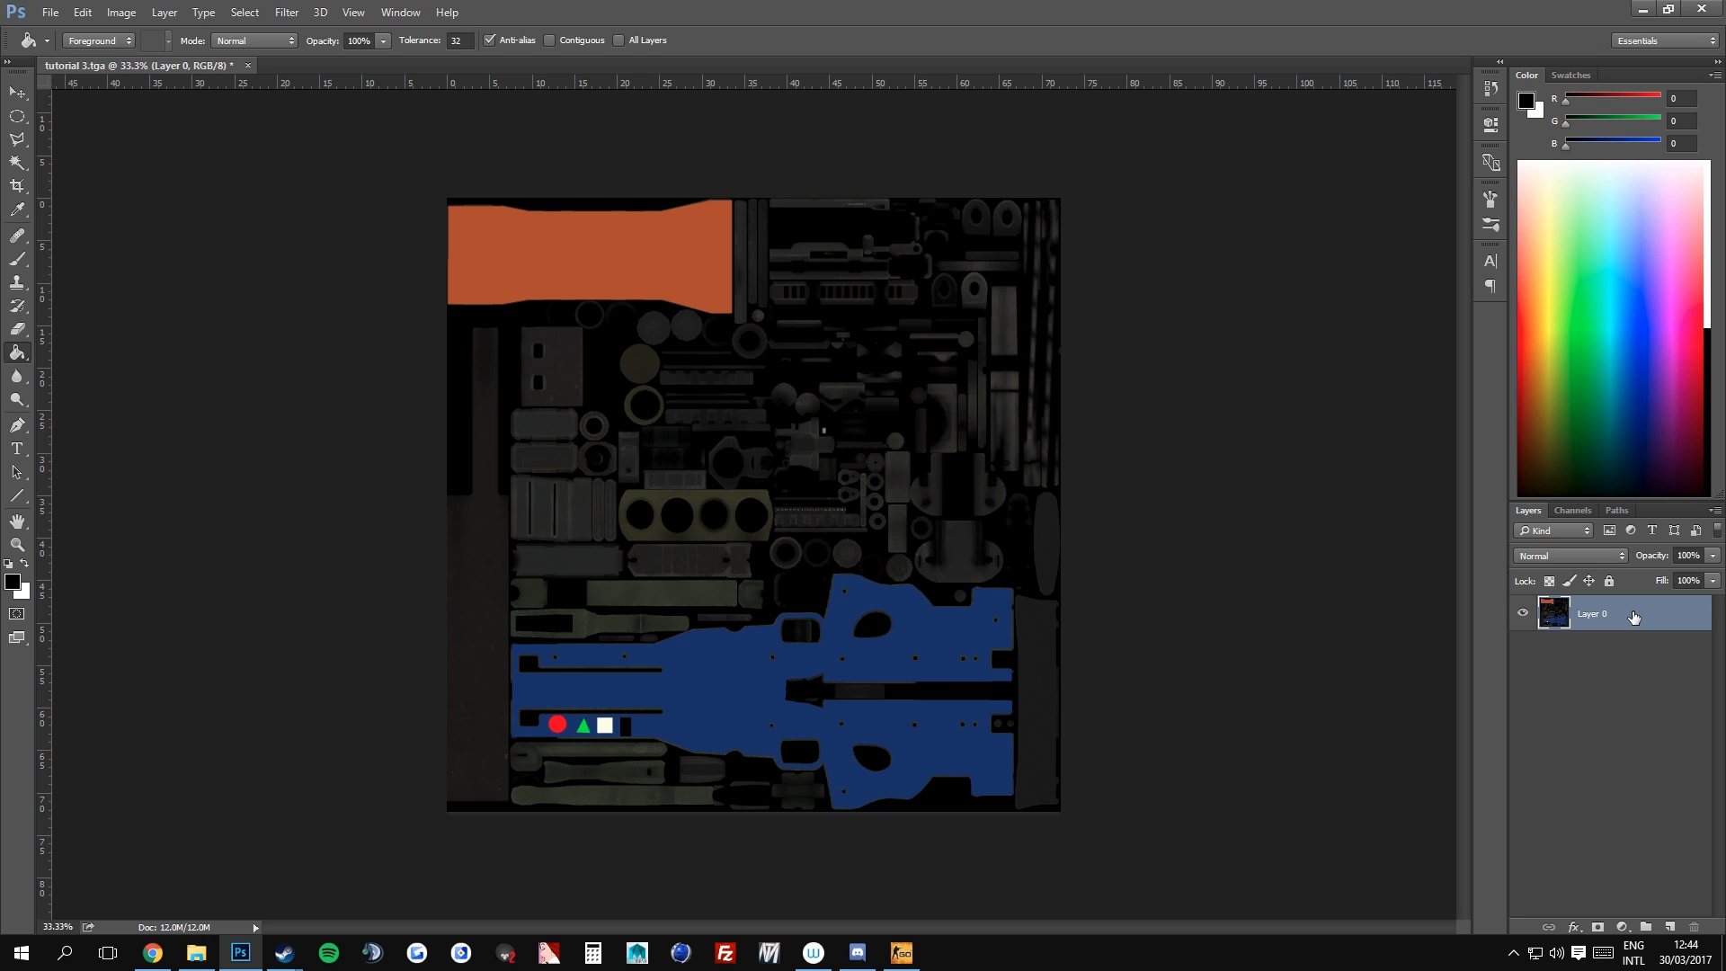
# Show the texture's solid black Alpha channel on its own for editing
pyautogui.click(1573, 510)
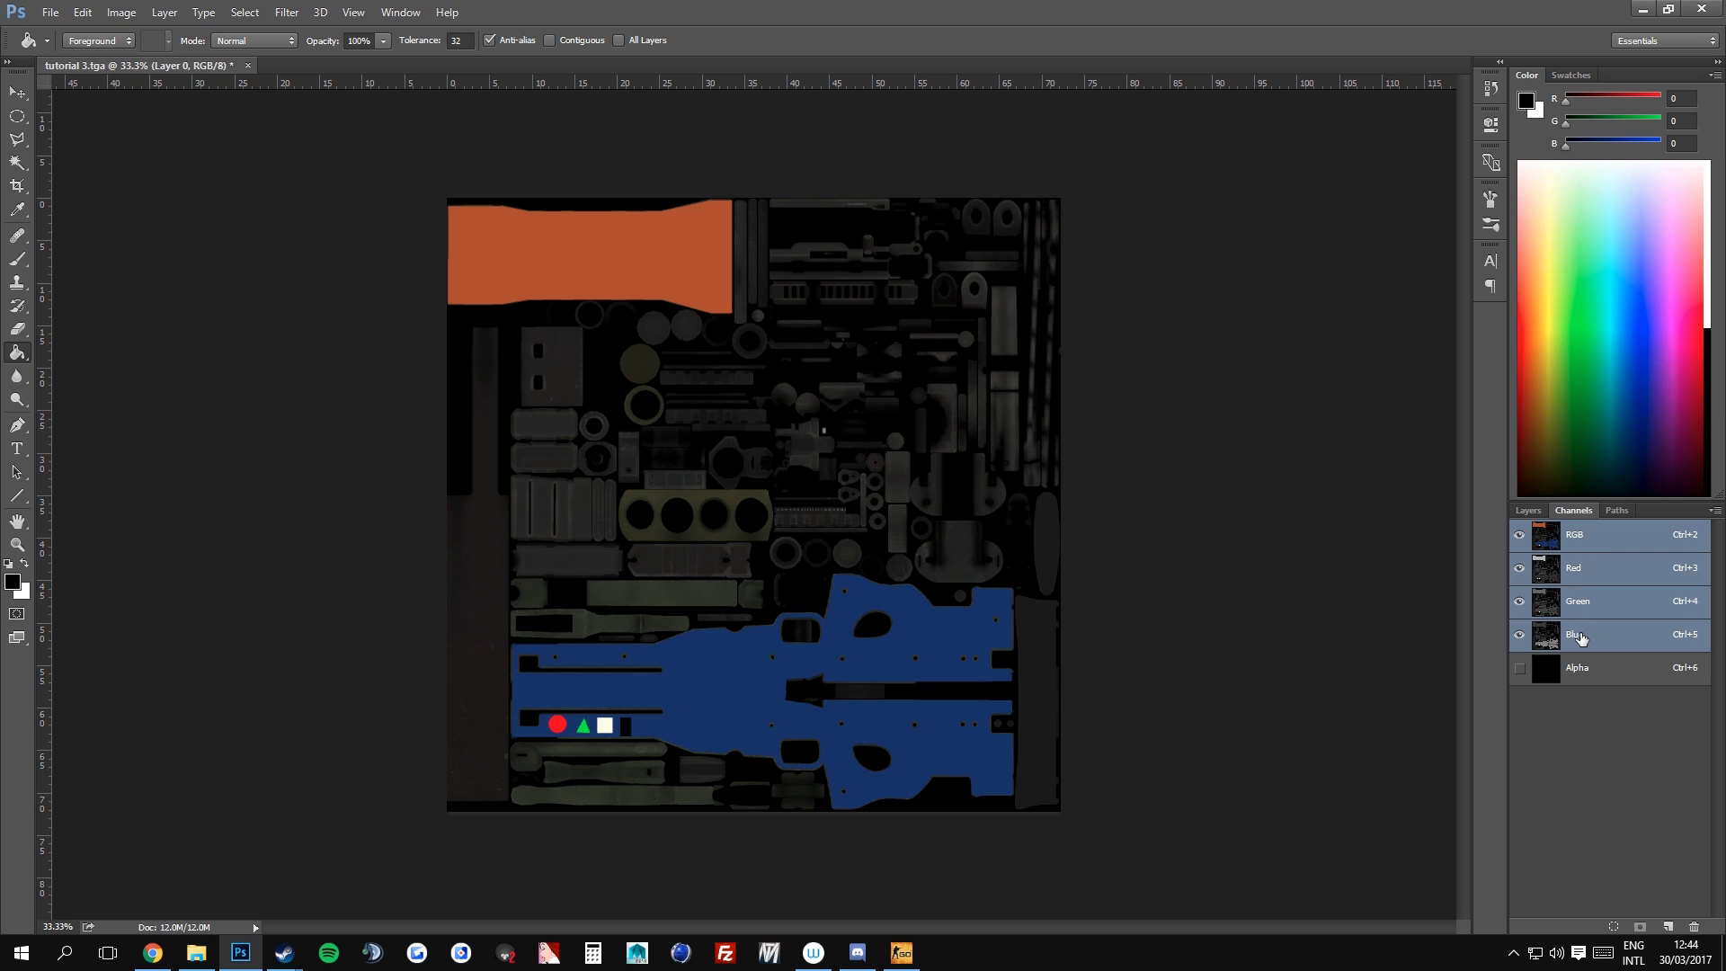
pyautogui.click(1602, 670)
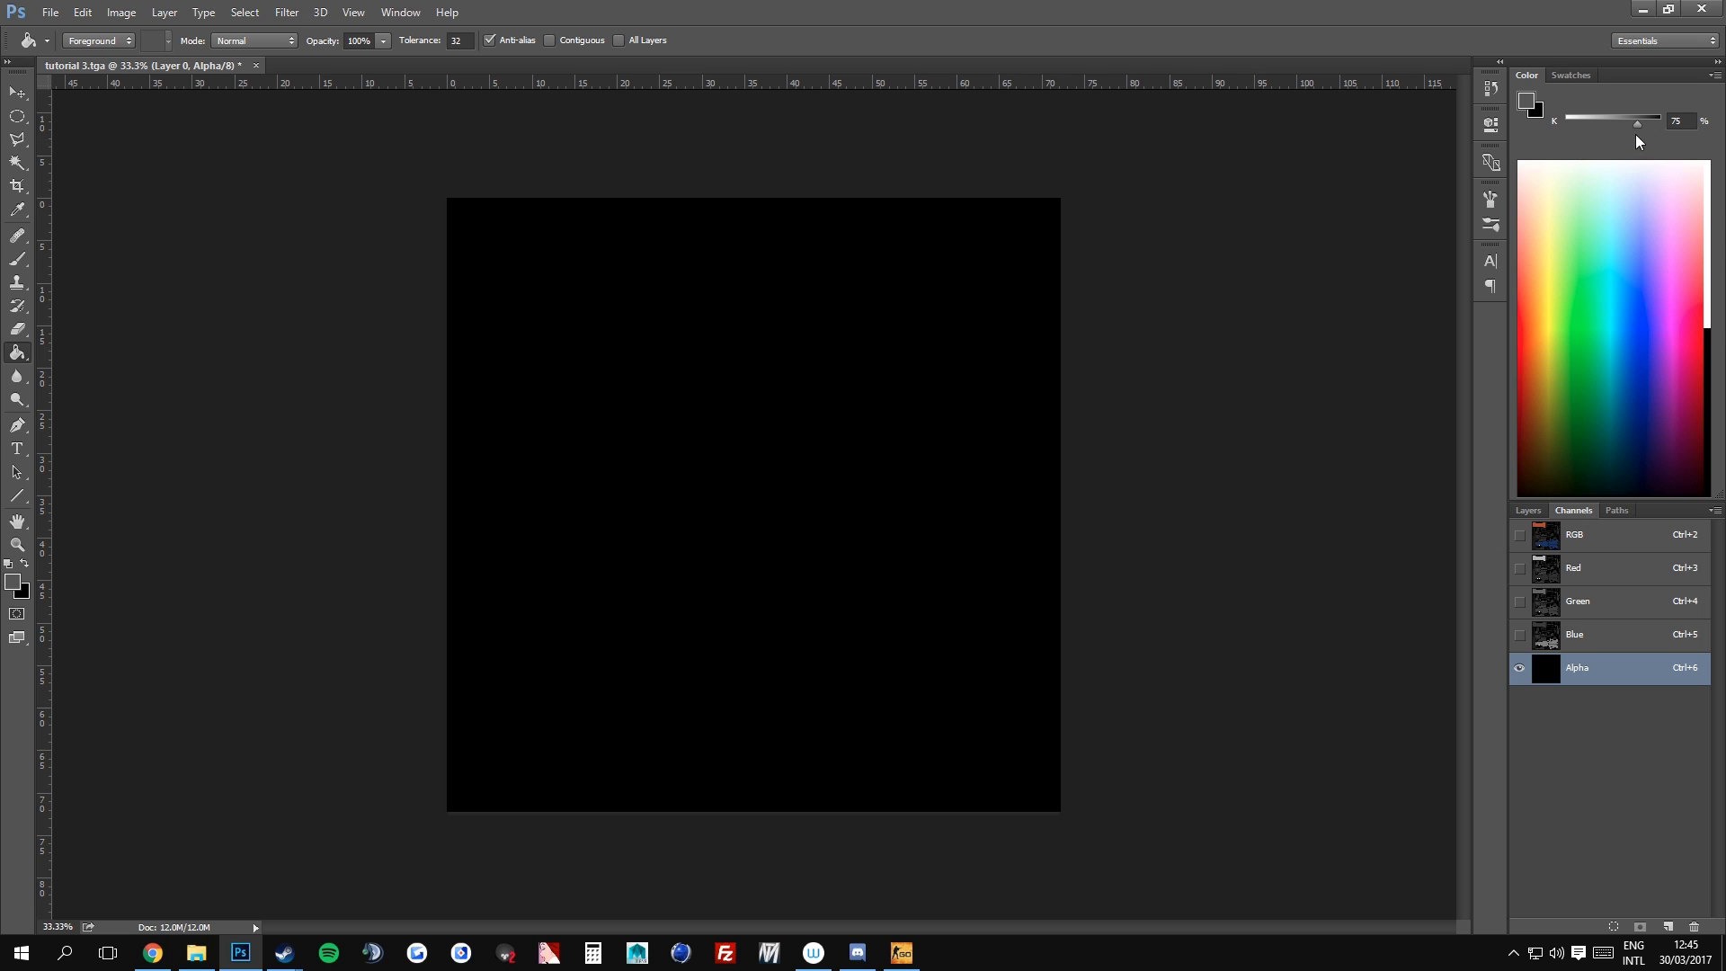
# Flood-fill the Alpha channel with 65% grey, then save it over tutorial 3.tga as 32-bit Targa
pyautogui.moveTo(1637, 124); pyautogui.dragTo(1627, 126)
pyautogui.click(951, 410)
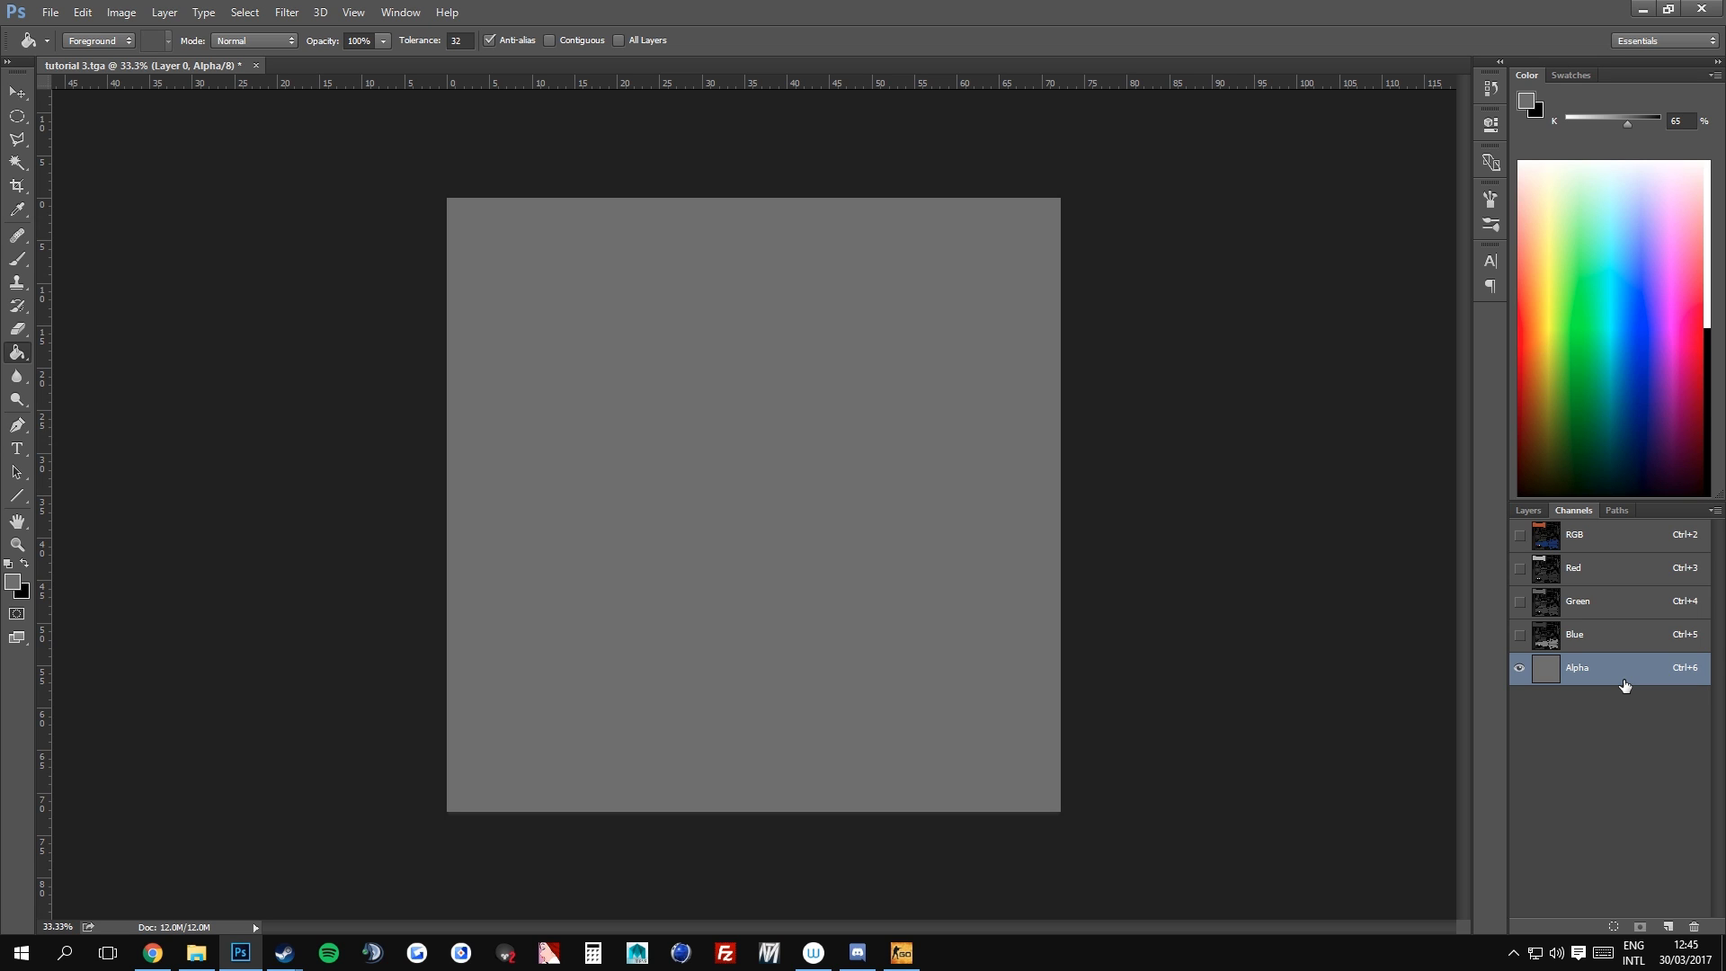
pyautogui.click(51, 13)
pyautogui.click(125, 211)
pyautogui.click(270, 416)
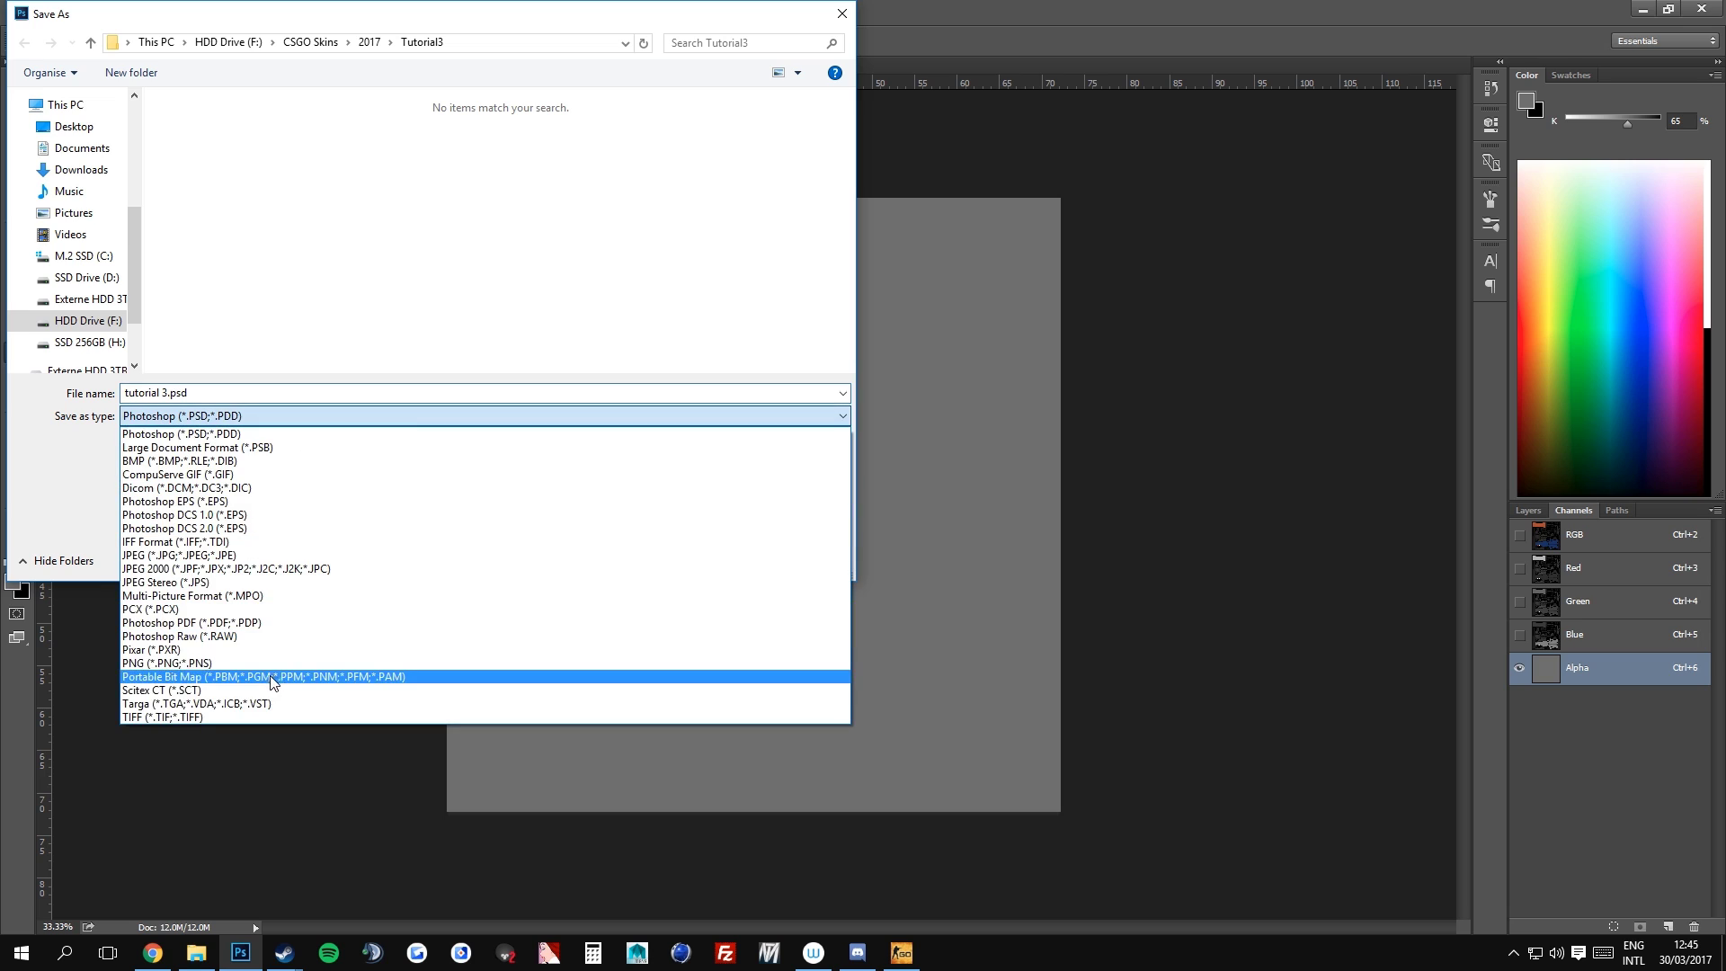
pyautogui.click(249, 710)
pyautogui.click(206, 144)
pyautogui.click(403, 144)
pyautogui.click(703, 559)
pyautogui.click(897, 474)
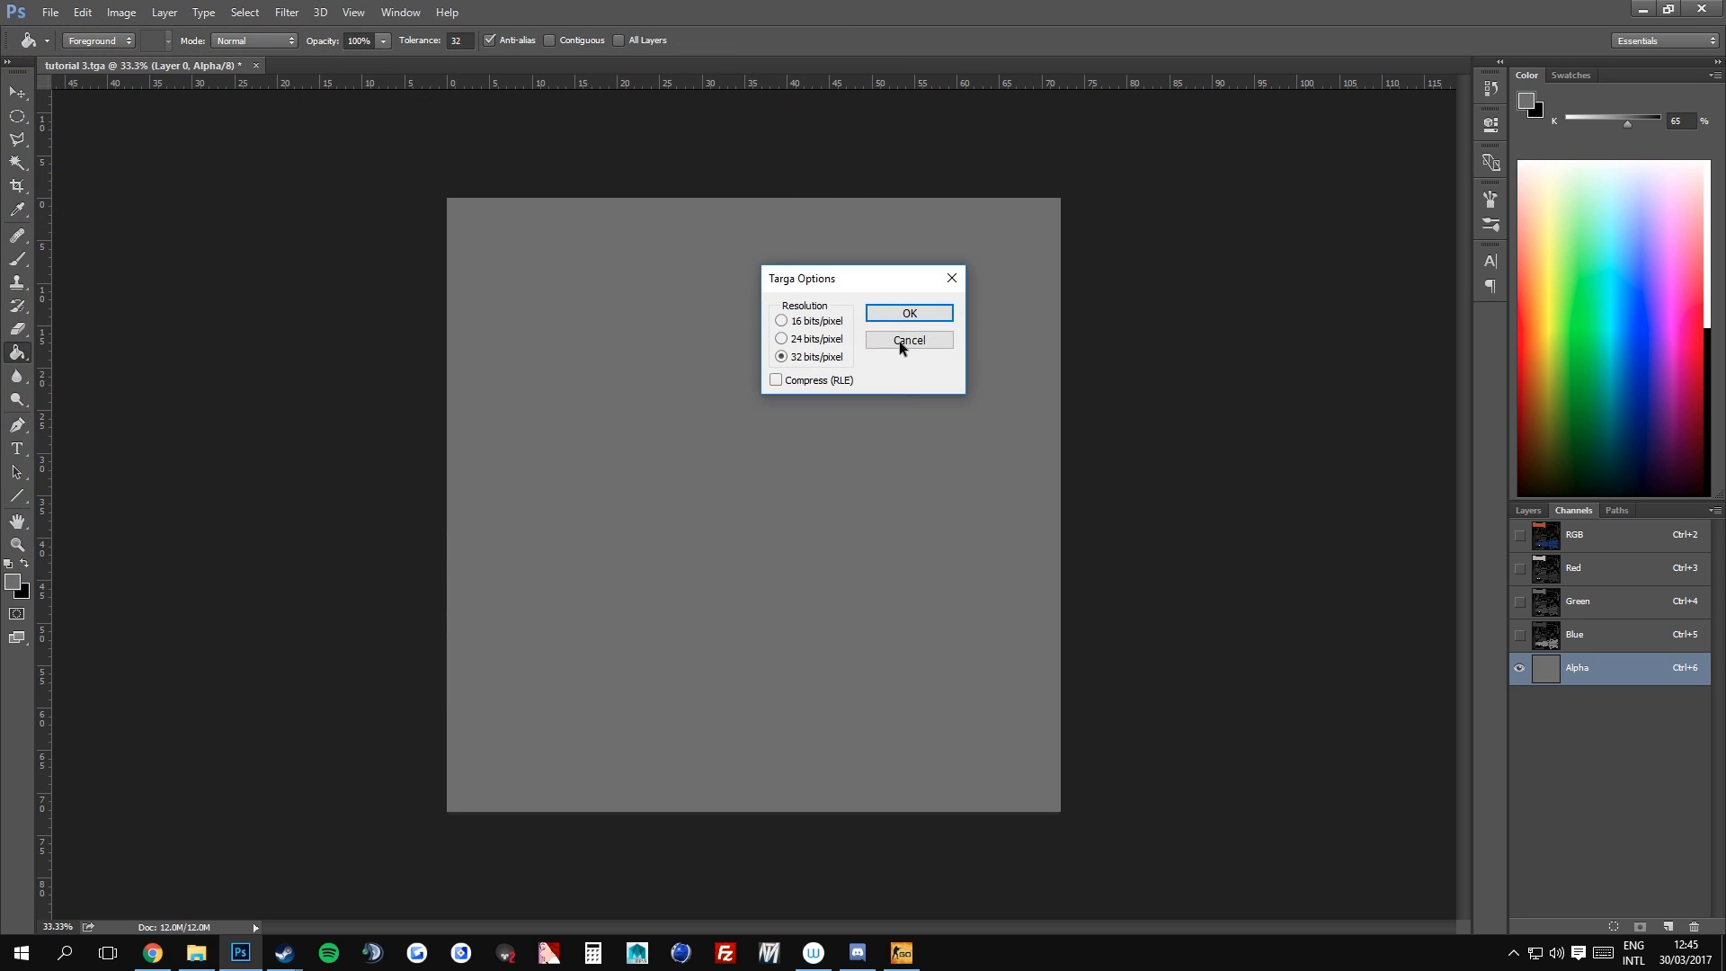
pyautogui.click(899, 313)
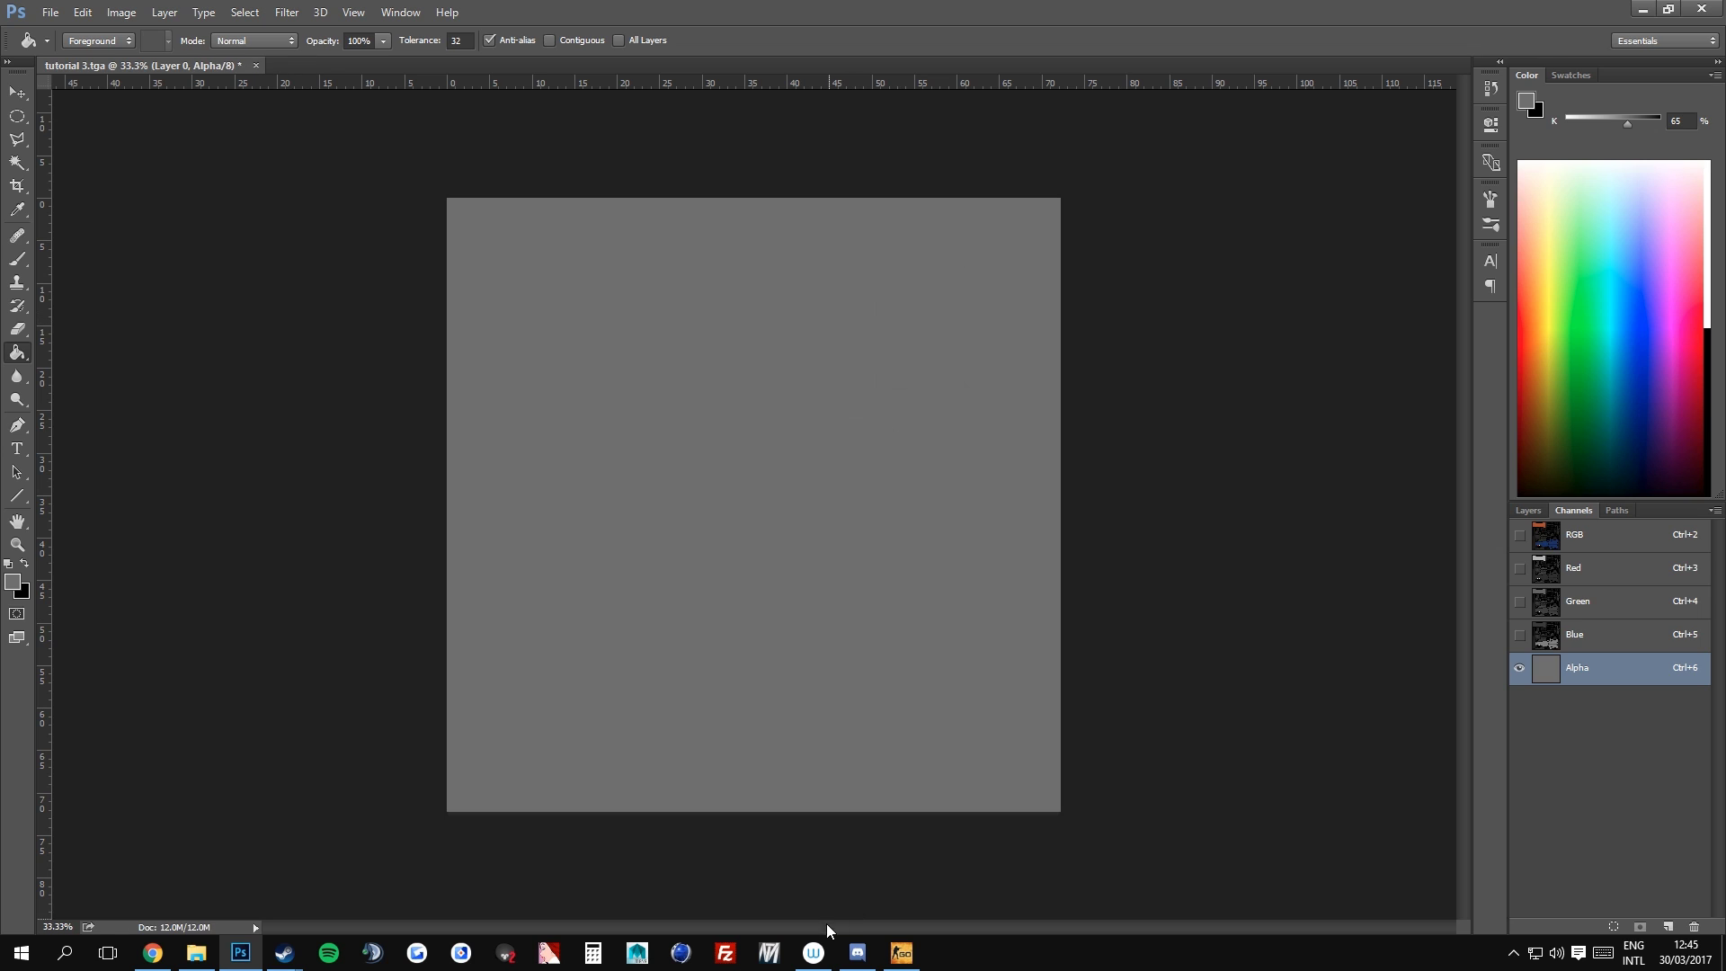
# Import tutorial 3.tga into VTFEdit and save it over the existing Tutorial 3.vtf
pyautogui.click(548, 953)
pyautogui.click(15, 29)
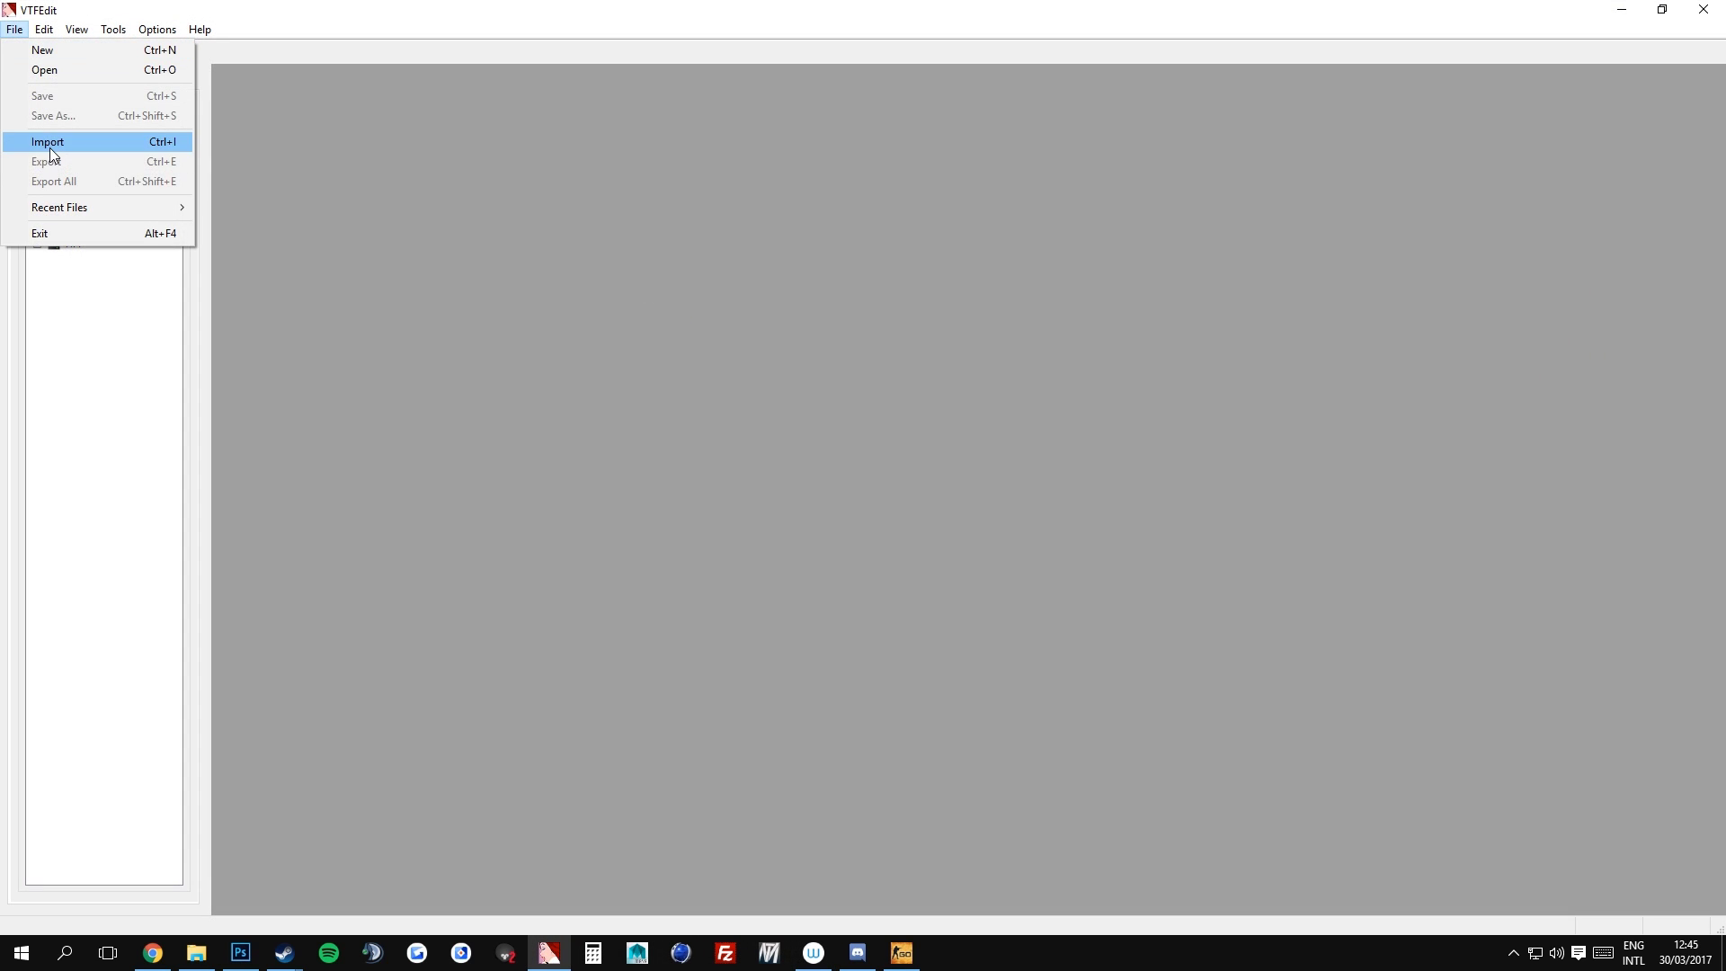
pyautogui.click(50, 144)
pyautogui.doubleClick(423, 193)
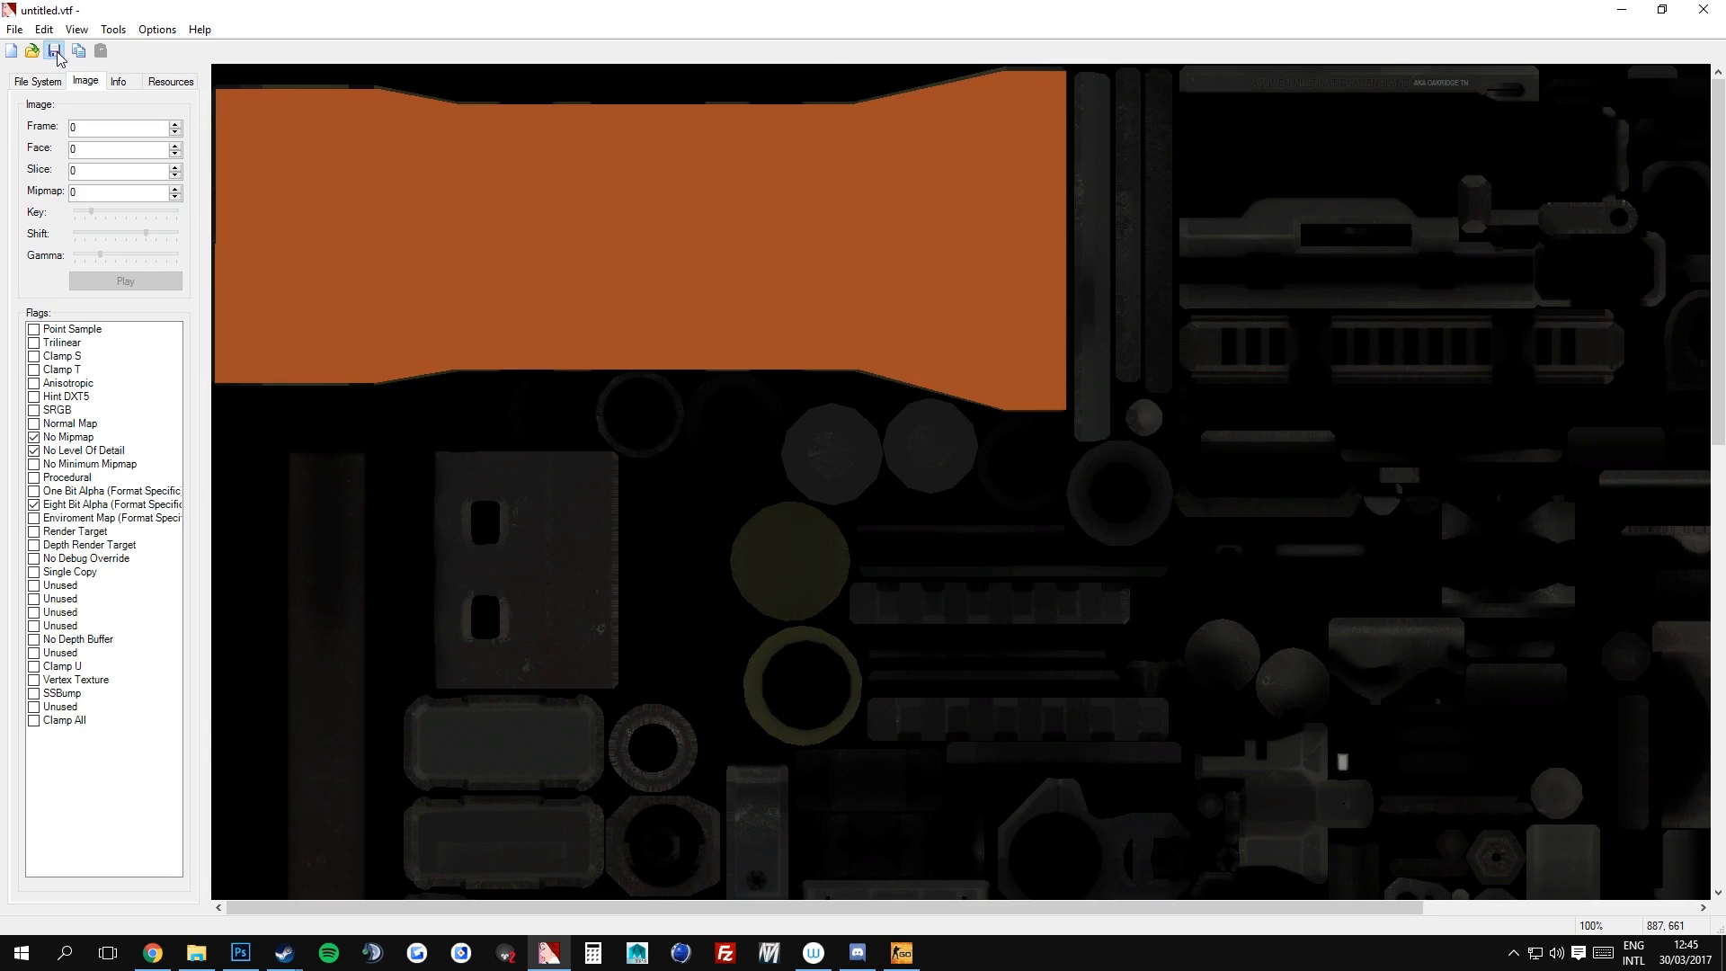
pyautogui.click(54, 50)
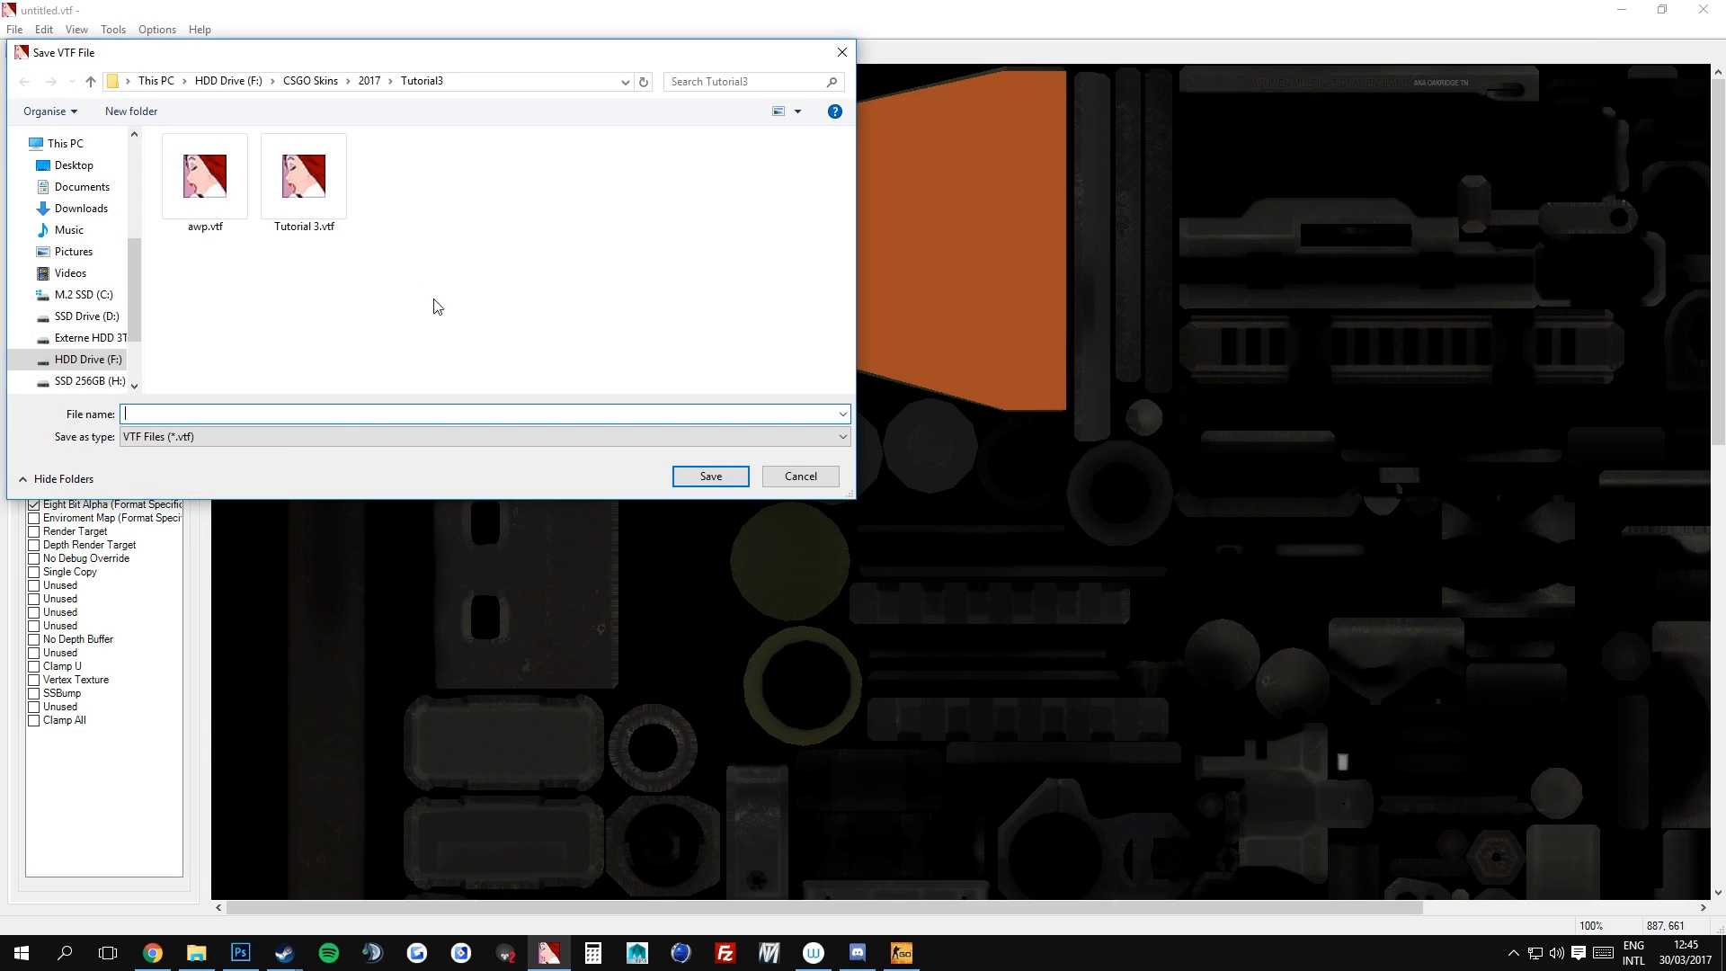
pyautogui.click(698, 476)
pyautogui.click(901, 485)
# Launch the Workshop Workbench from the console and enlarge it to fill the screen
pyautogui.click(904, 954)
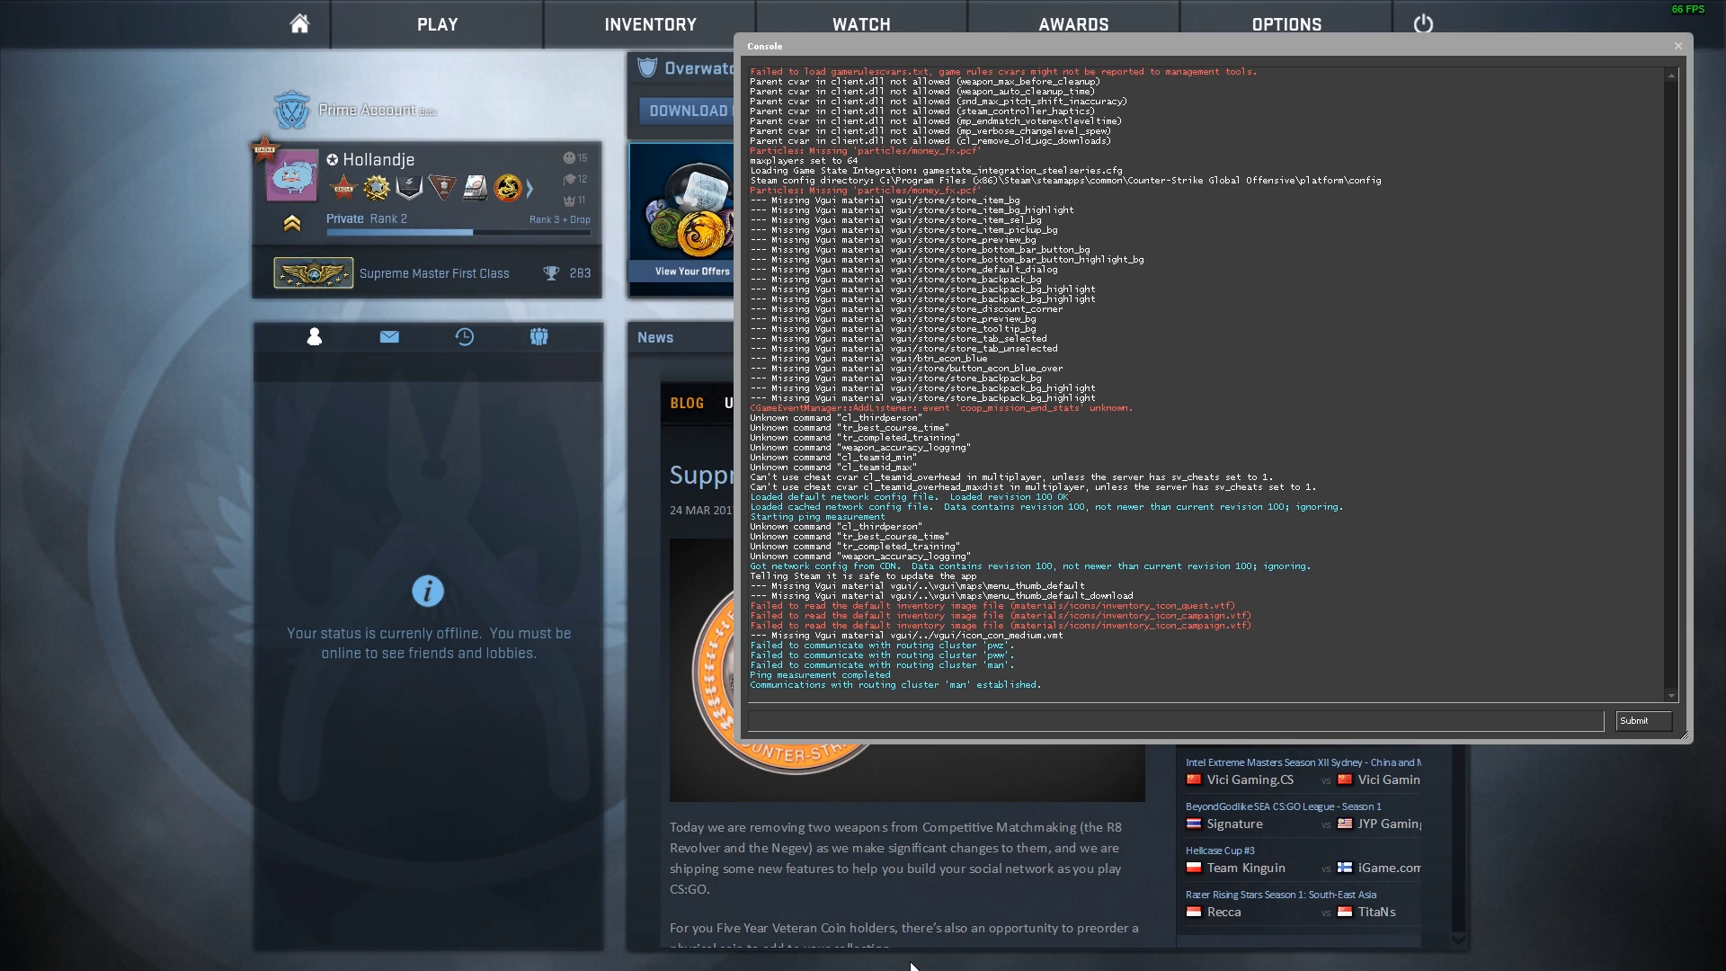
pyautogui.write('workshop_publish')
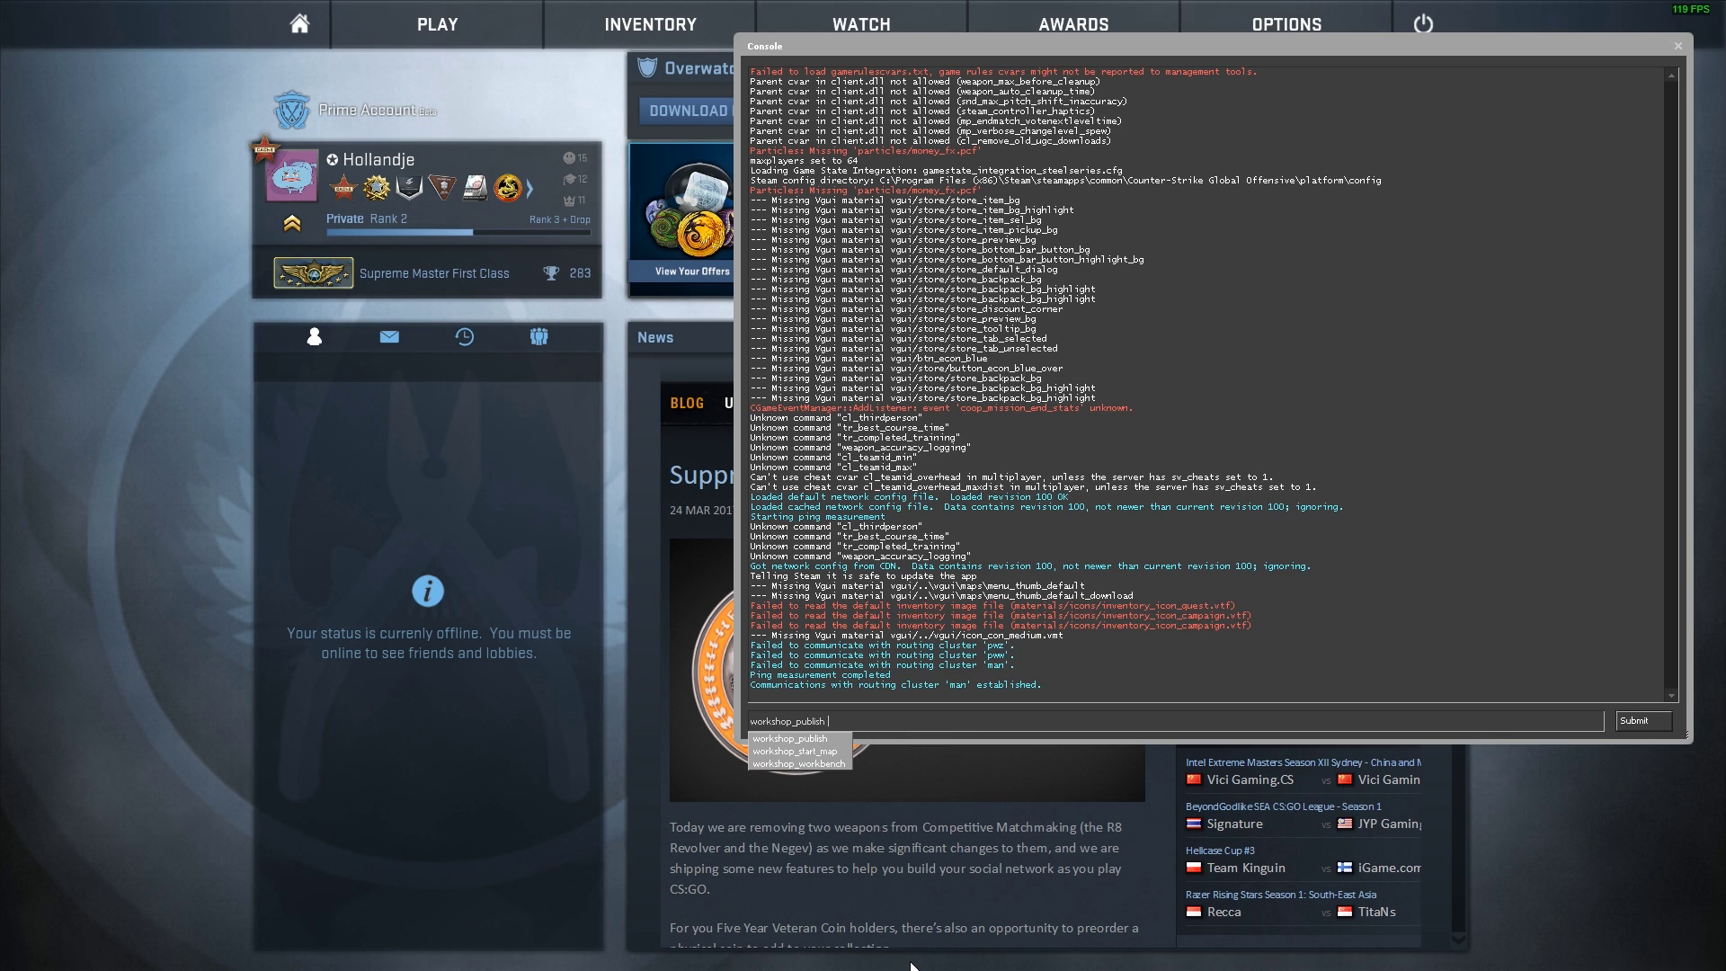
pyautogui.press('Down')
pyautogui.press('Down')
pyautogui.press('Down')
pyautogui.press('Return')
pyautogui.moveTo(750, 94); pyautogui.dragTo(748, 38)
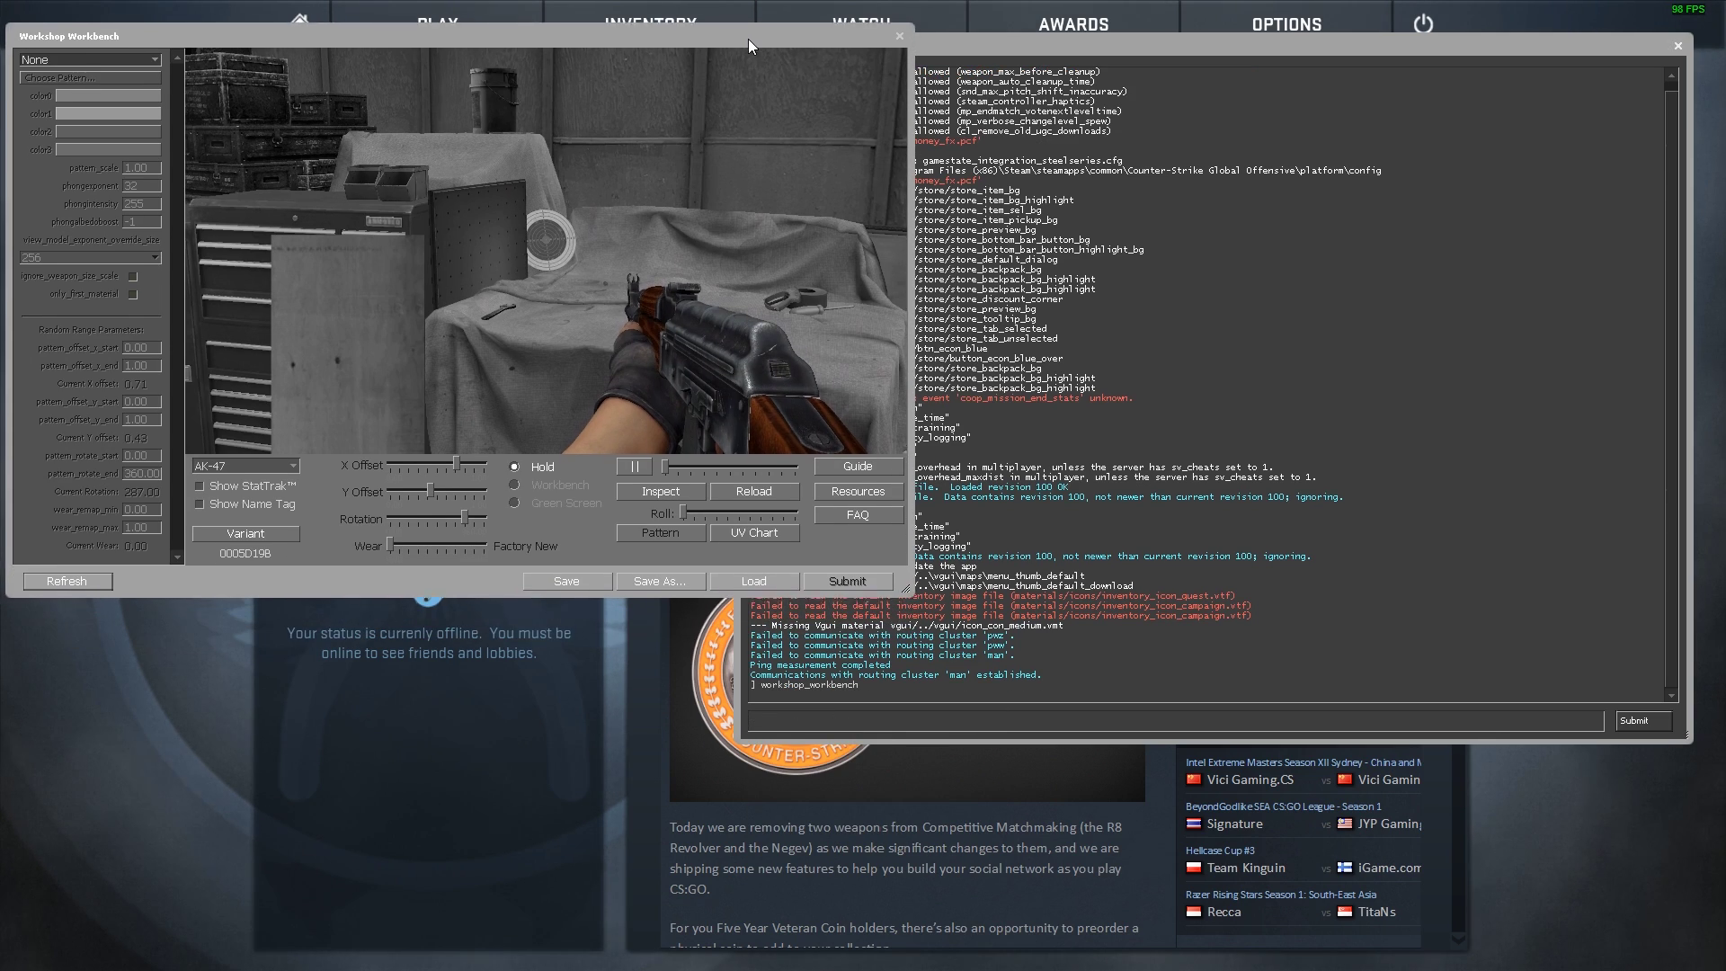
pyautogui.moveTo(904, 585); pyautogui.dragTo(1704, 958)
# Choose the Custom Paint Job finish on the AWP, shown lying on the workbench
pyautogui.click(151, 38)
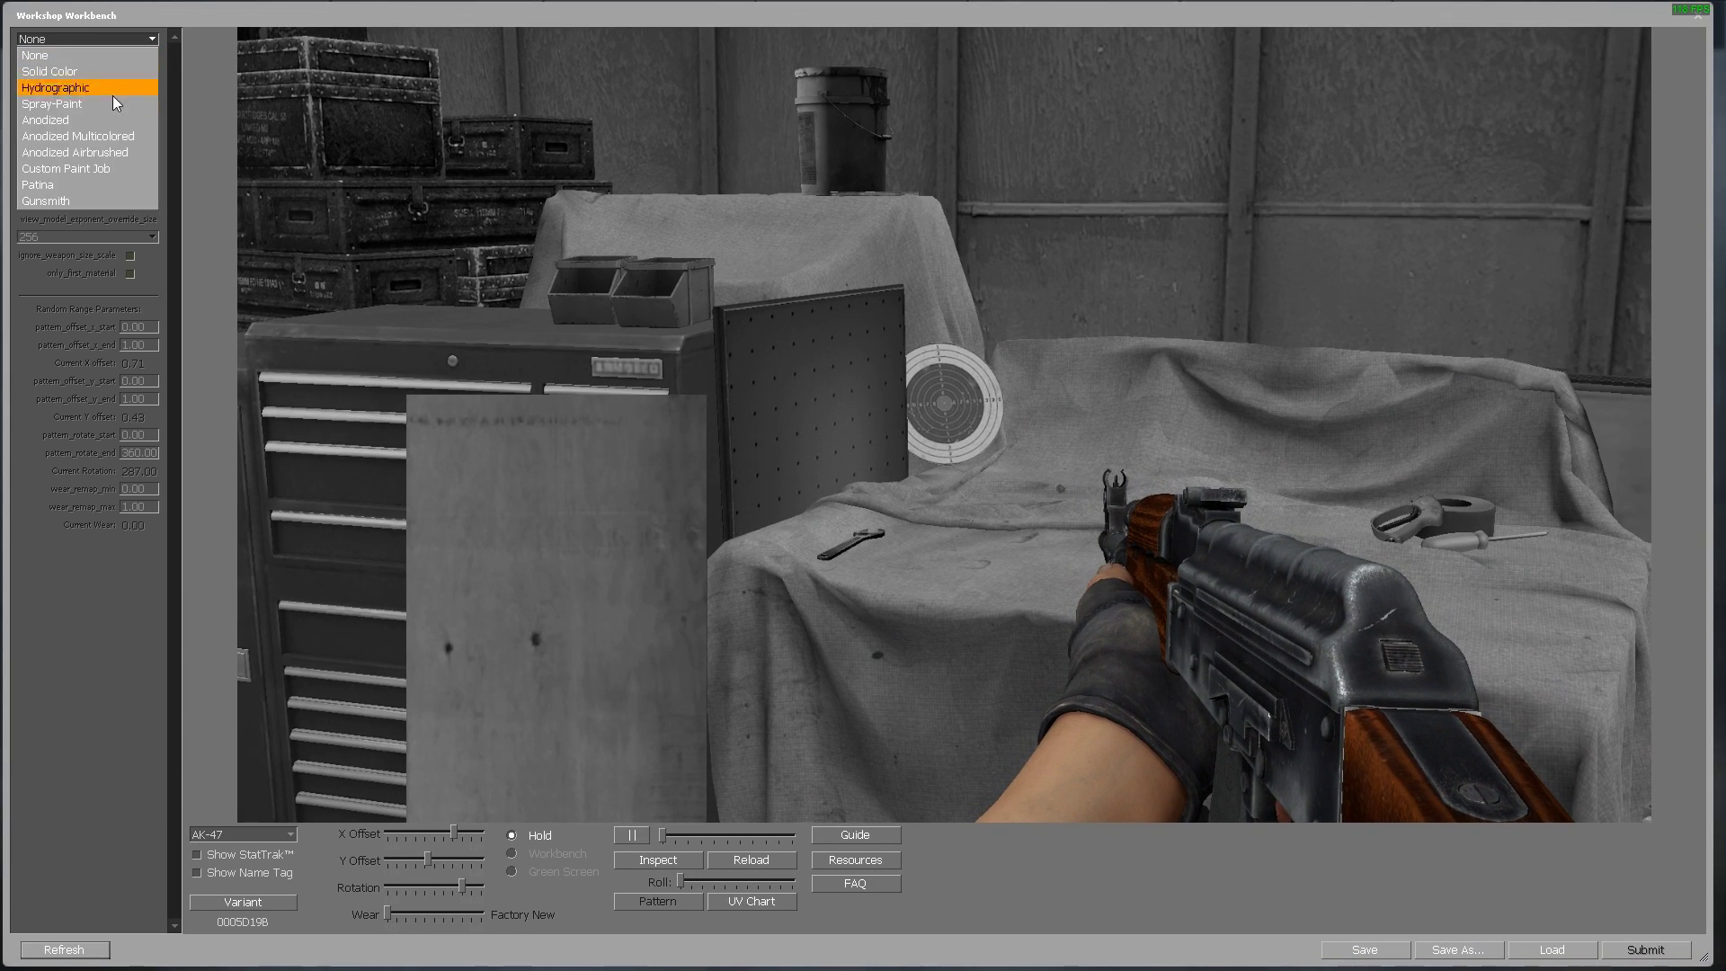
pyautogui.click(102, 171)
pyautogui.click(287, 835)
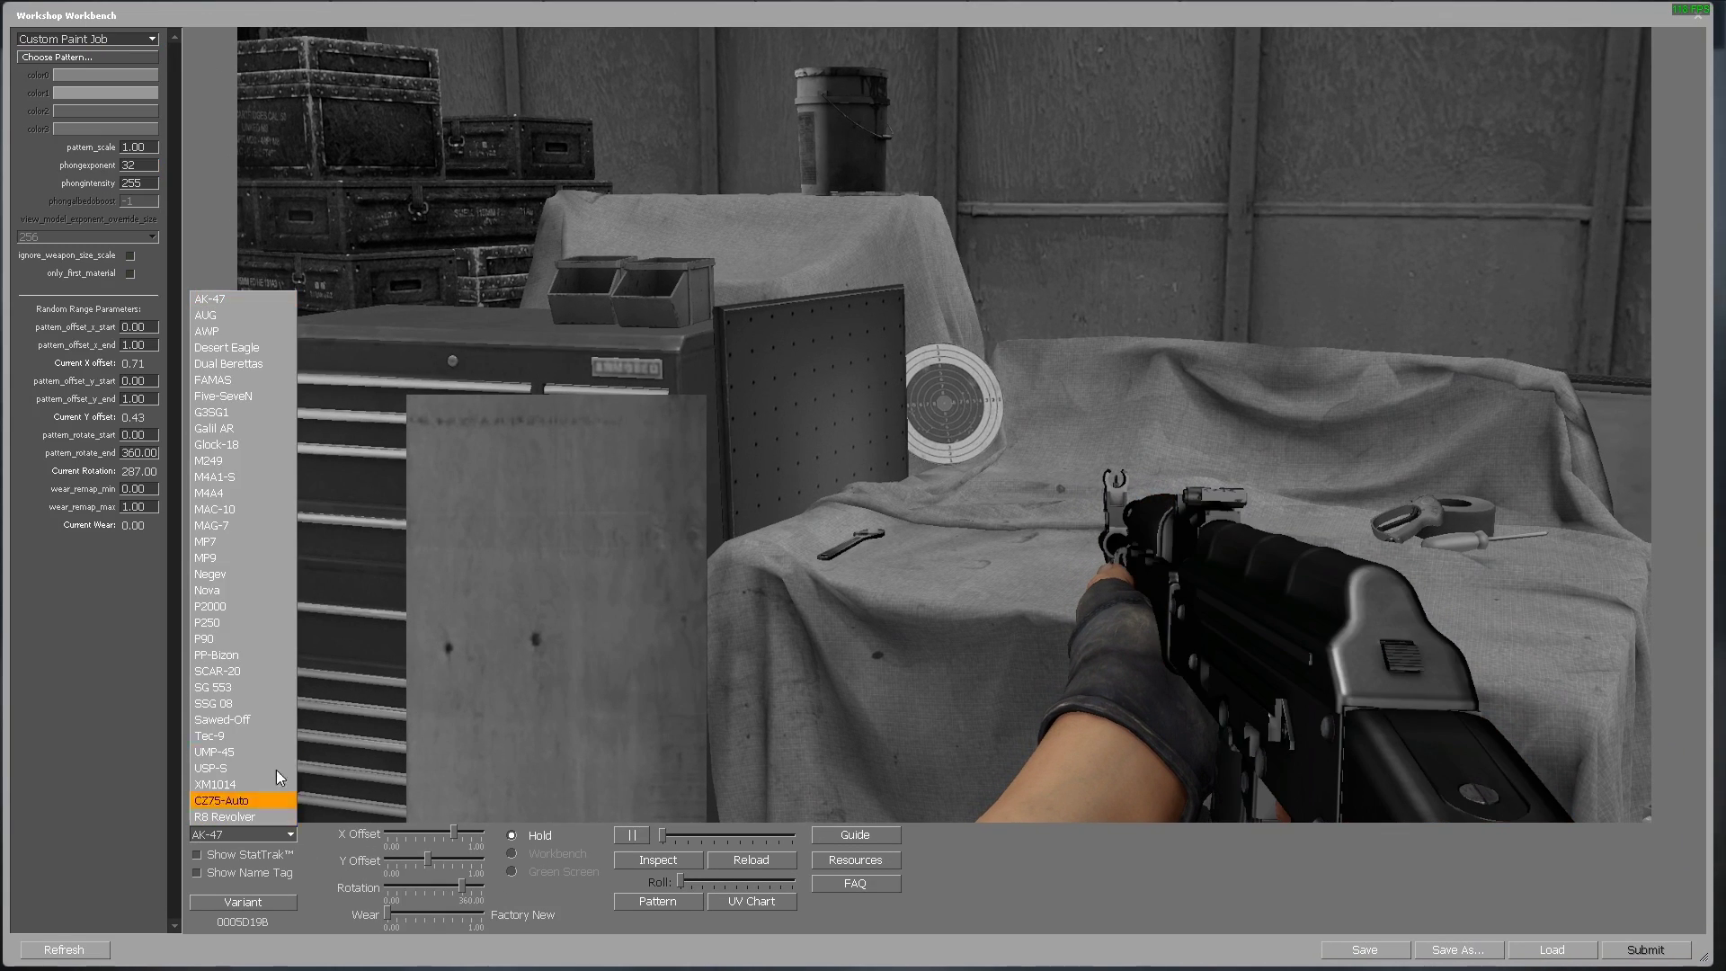
pyautogui.click(243, 331)
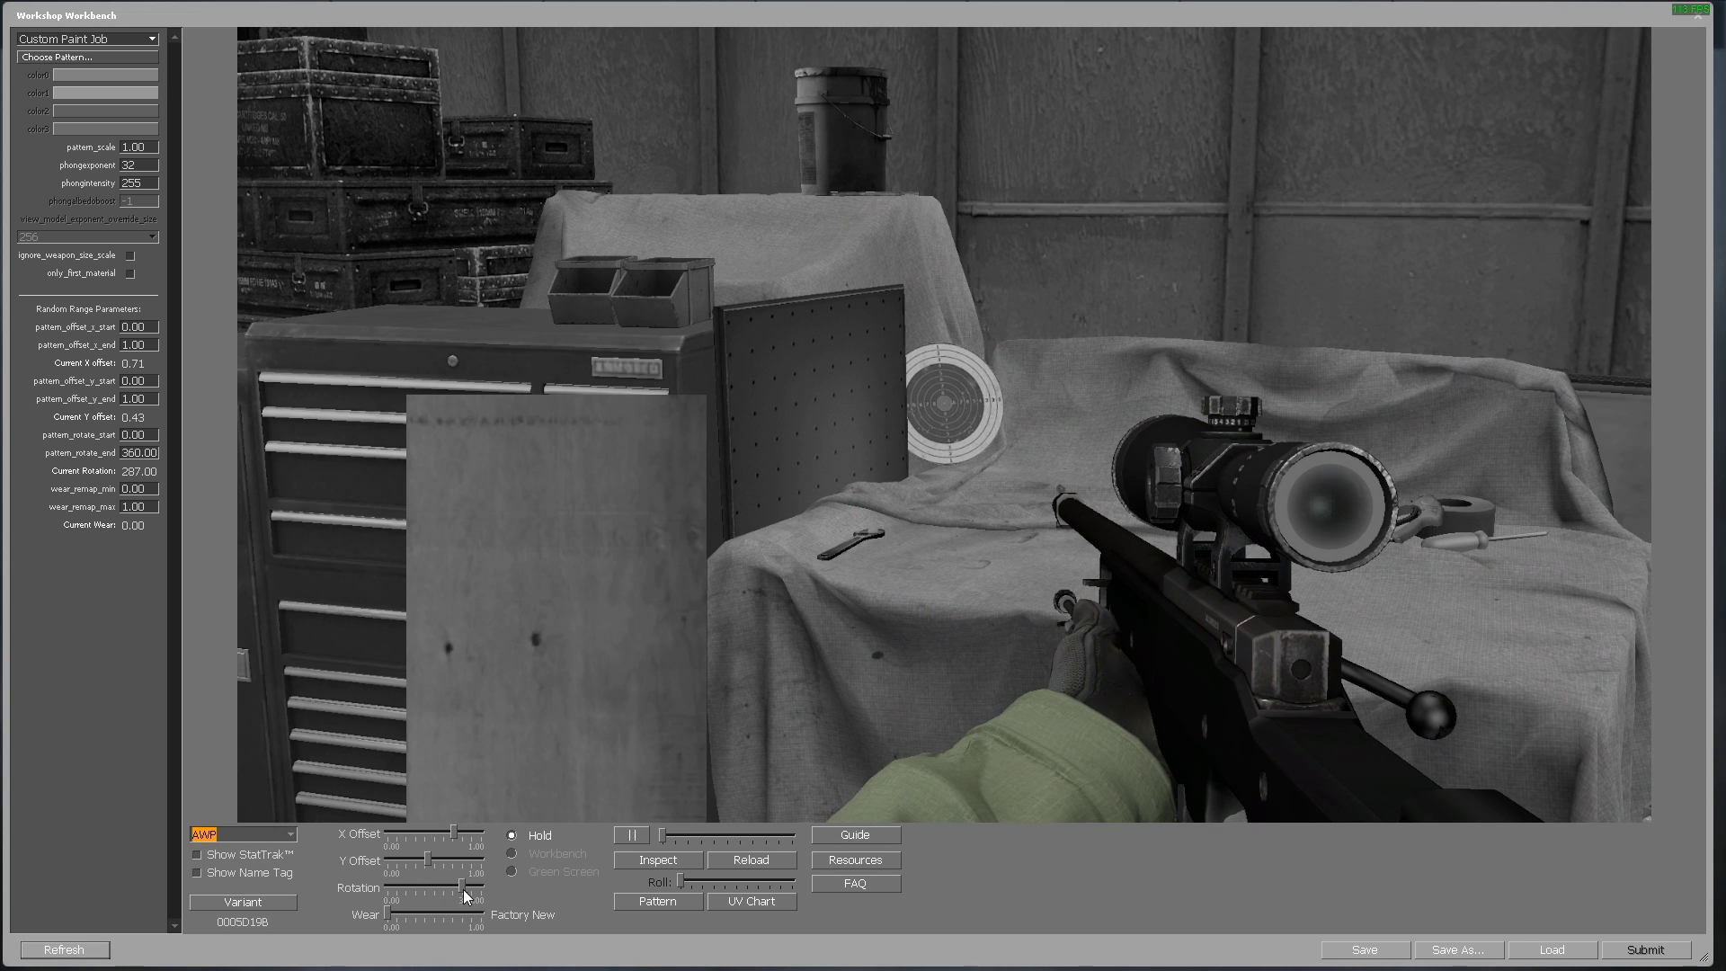
pyautogui.click(512, 853)
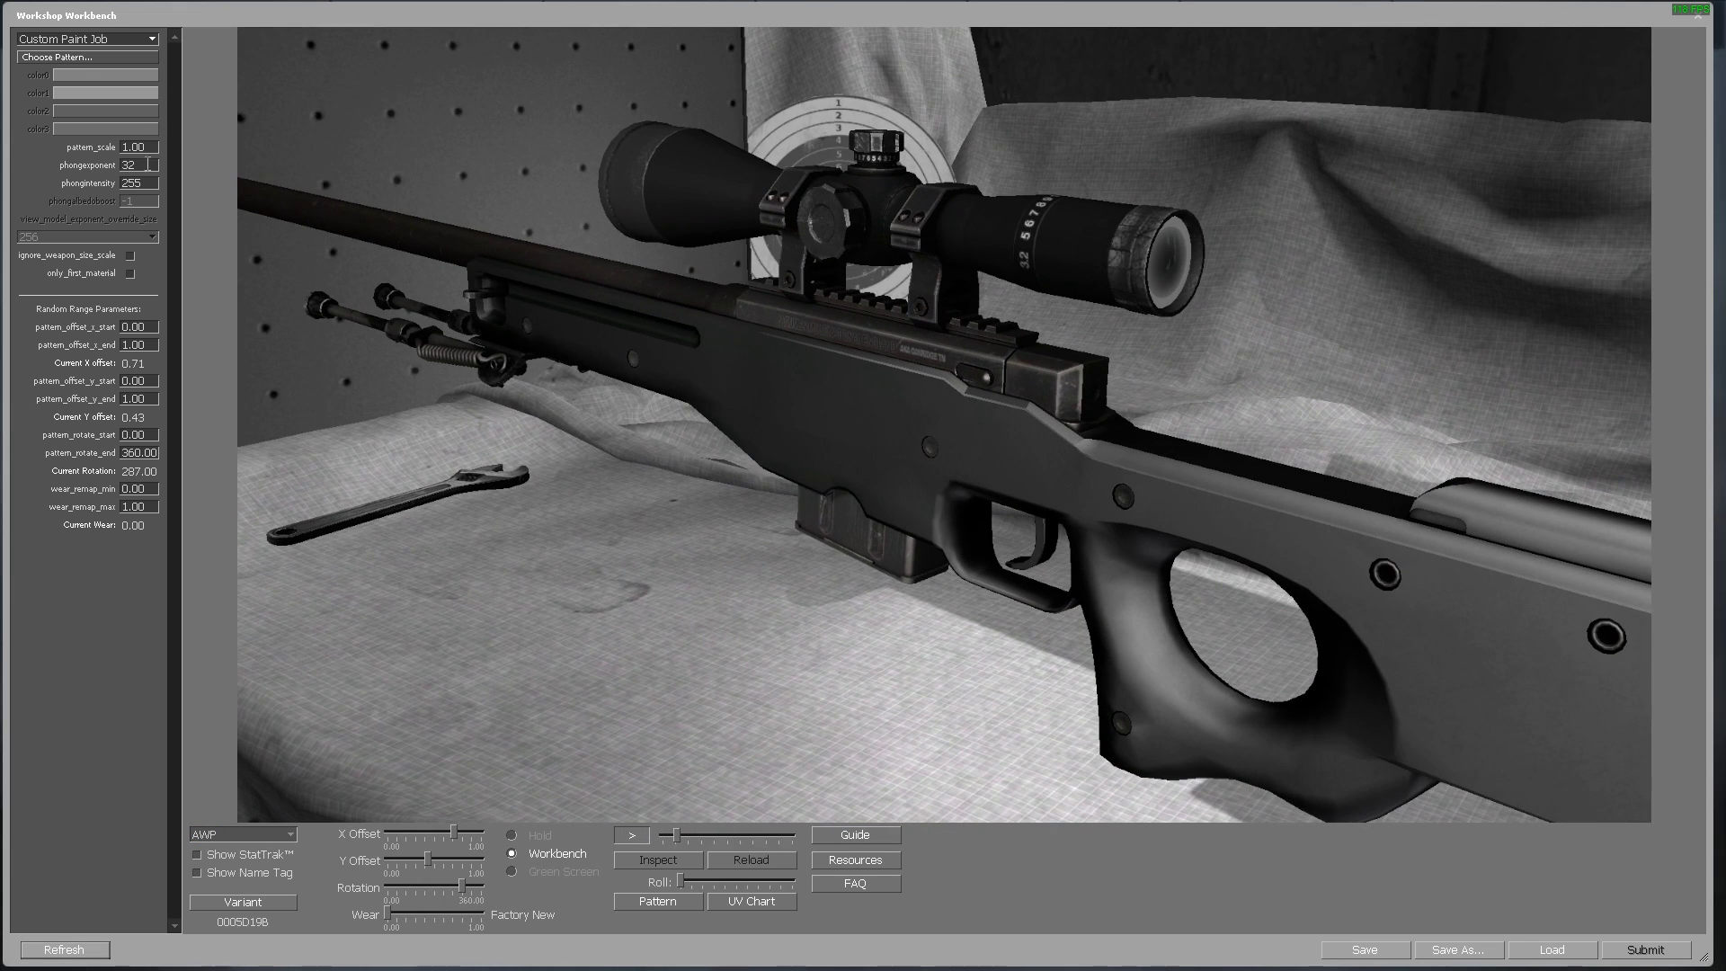
# Set phongexponent to 255 and phongintensity to 0
pyautogui.doubleClick(148, 164)
pyautogui.write('255')
pyautogui.press('Return')
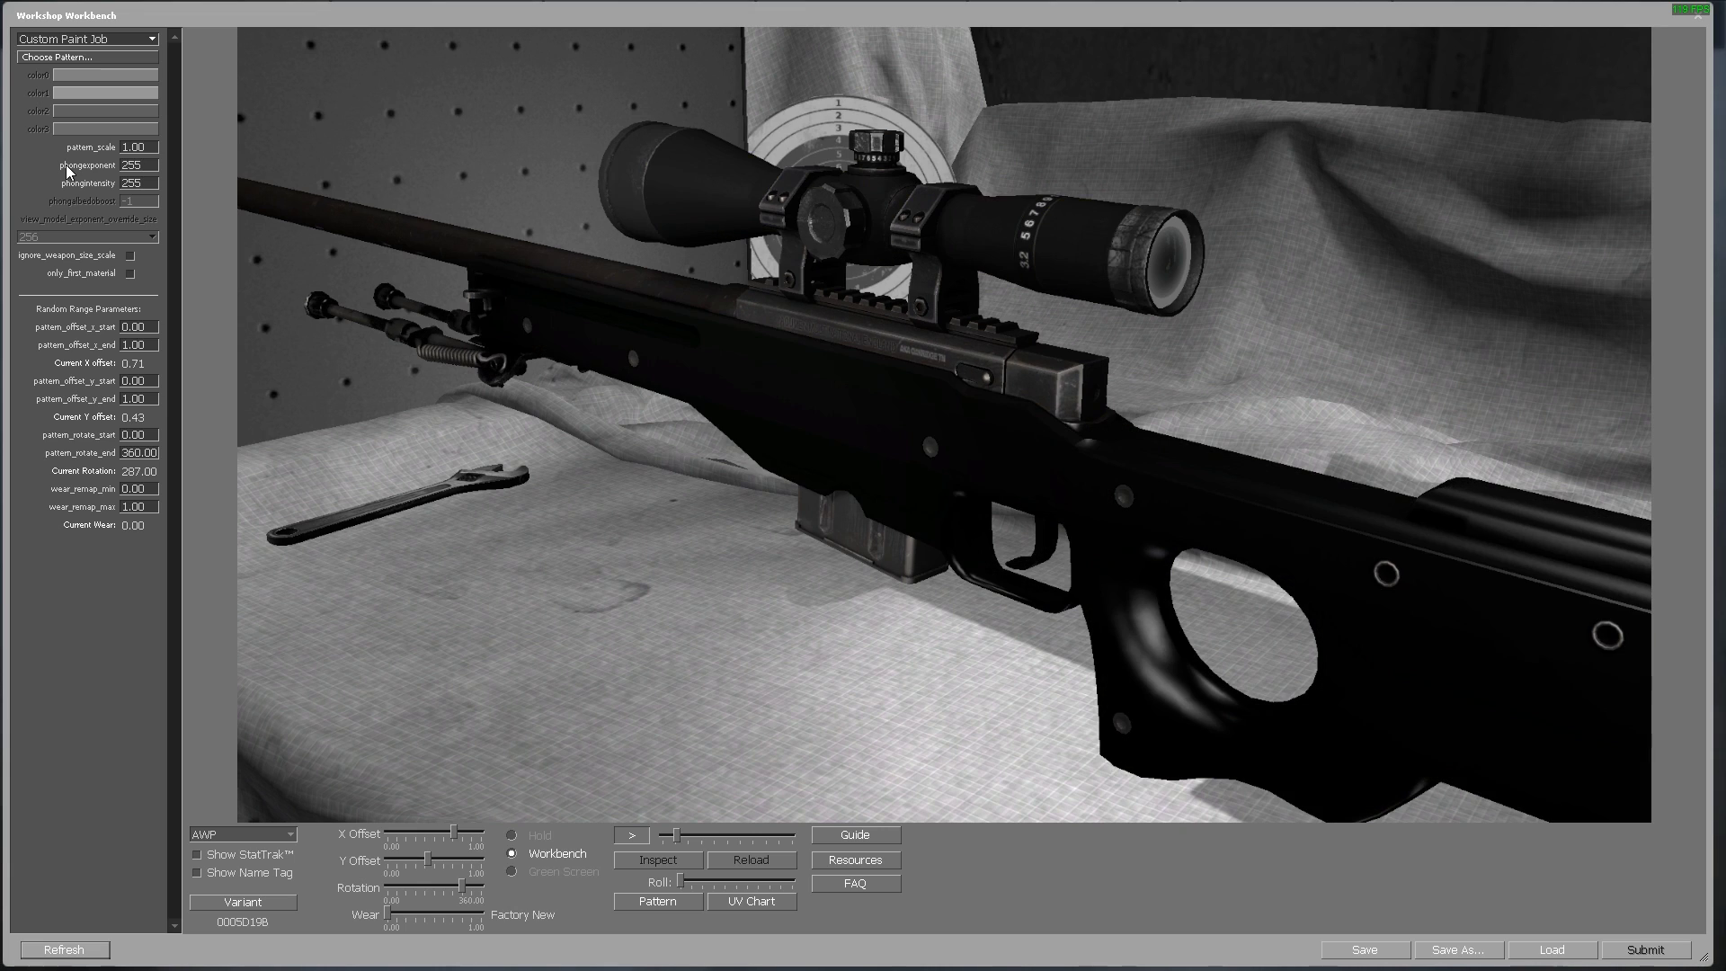
pyautogui.press('Tab')
pyautogui.write('0')
pyautogui.press('Return')
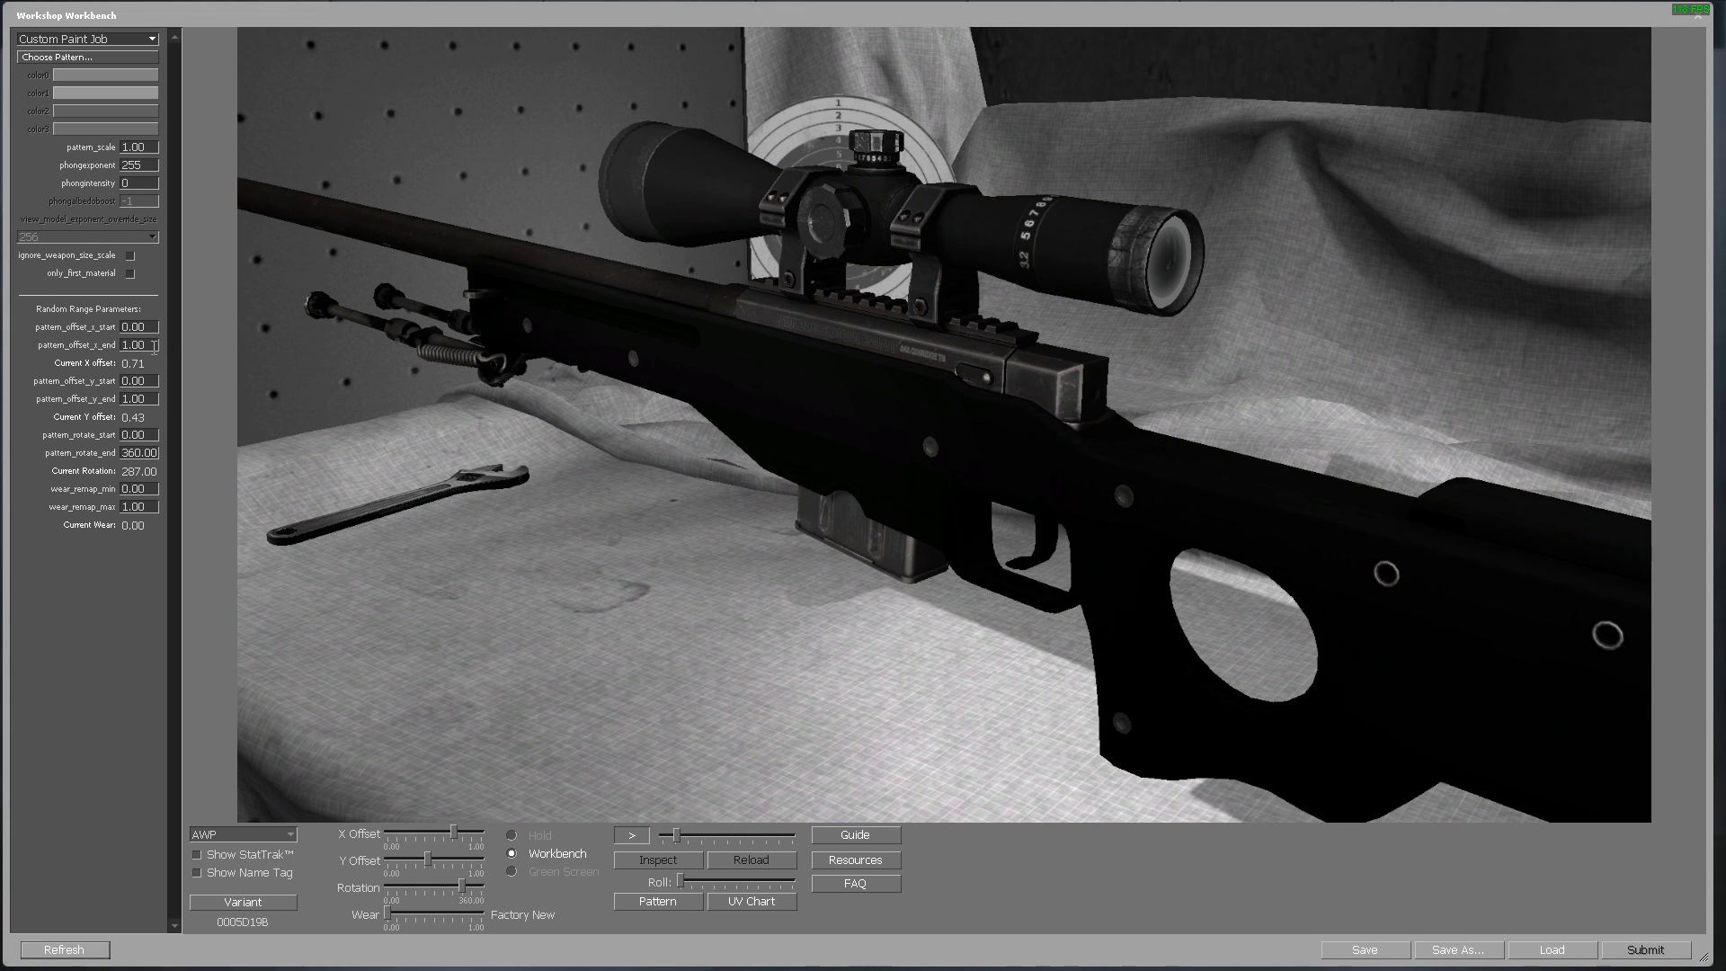
# Set pattern_offset_x_end, pattern_offset_y_end and pattern_rotate_end all to 0
pyautogui.doubleClick(153, 347)
pyautogui.write('0')
pyautogui.press('Return')
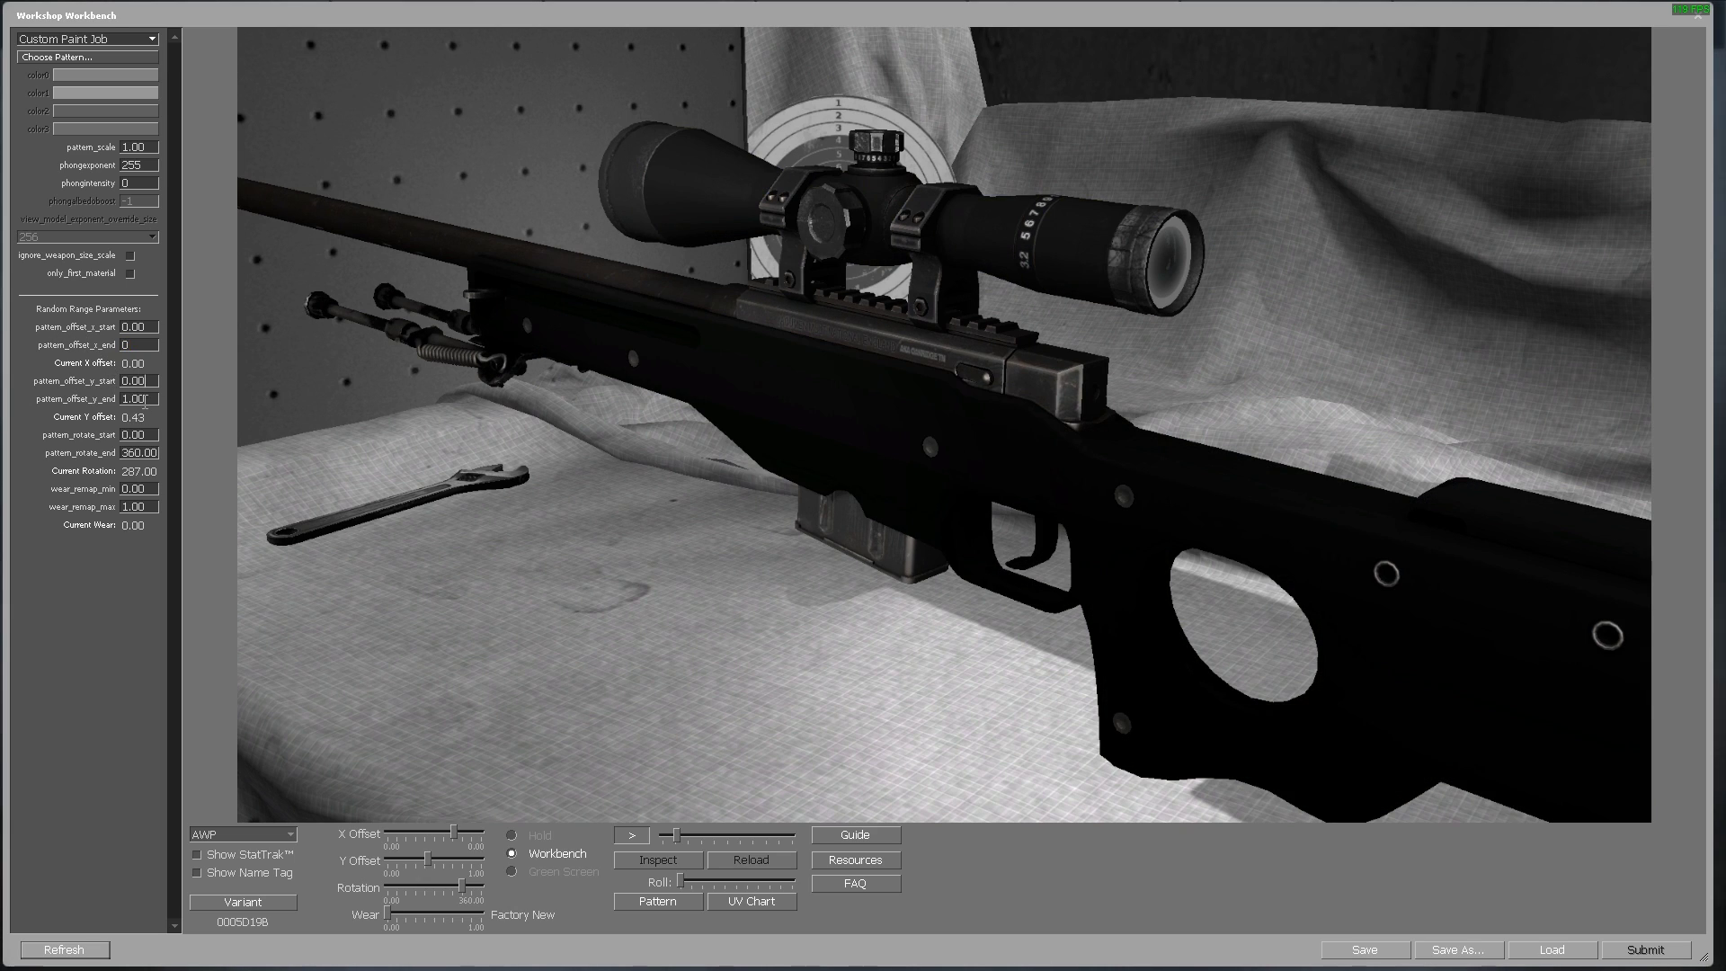
pyautogui.doubleClick(154, 398)
pyautogui.write('0')
pyautogui.press('Return')
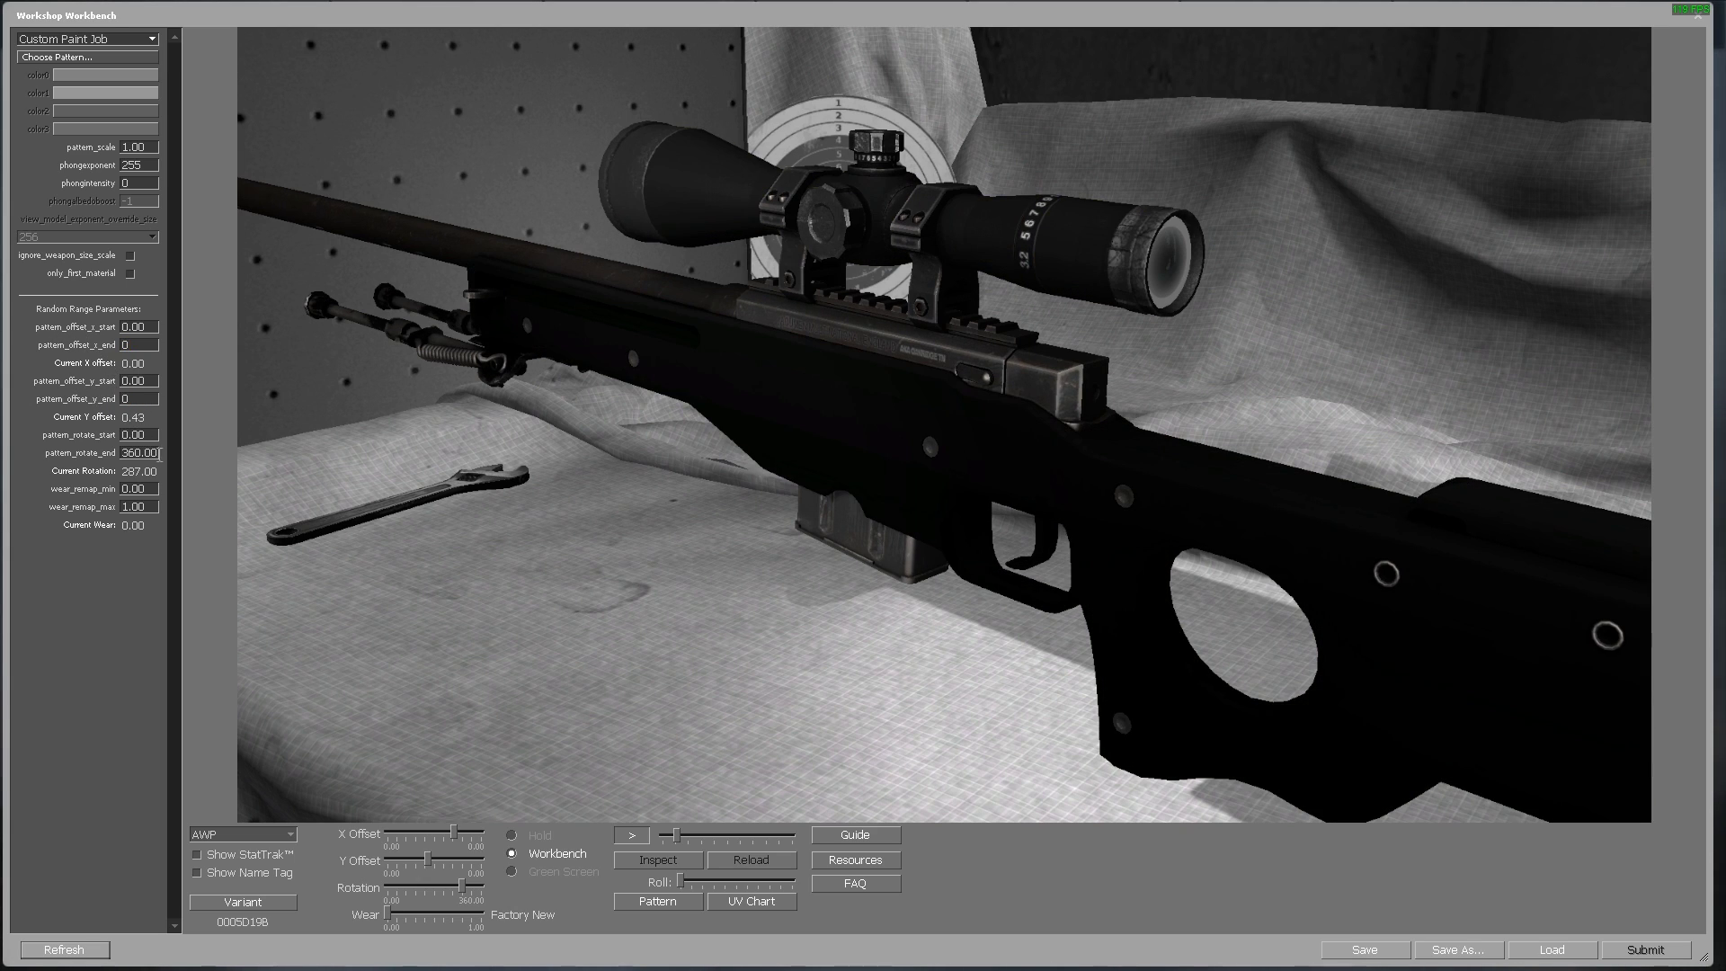
pyautogui.doubleClick(155, 453)
pyautogui.write('0')
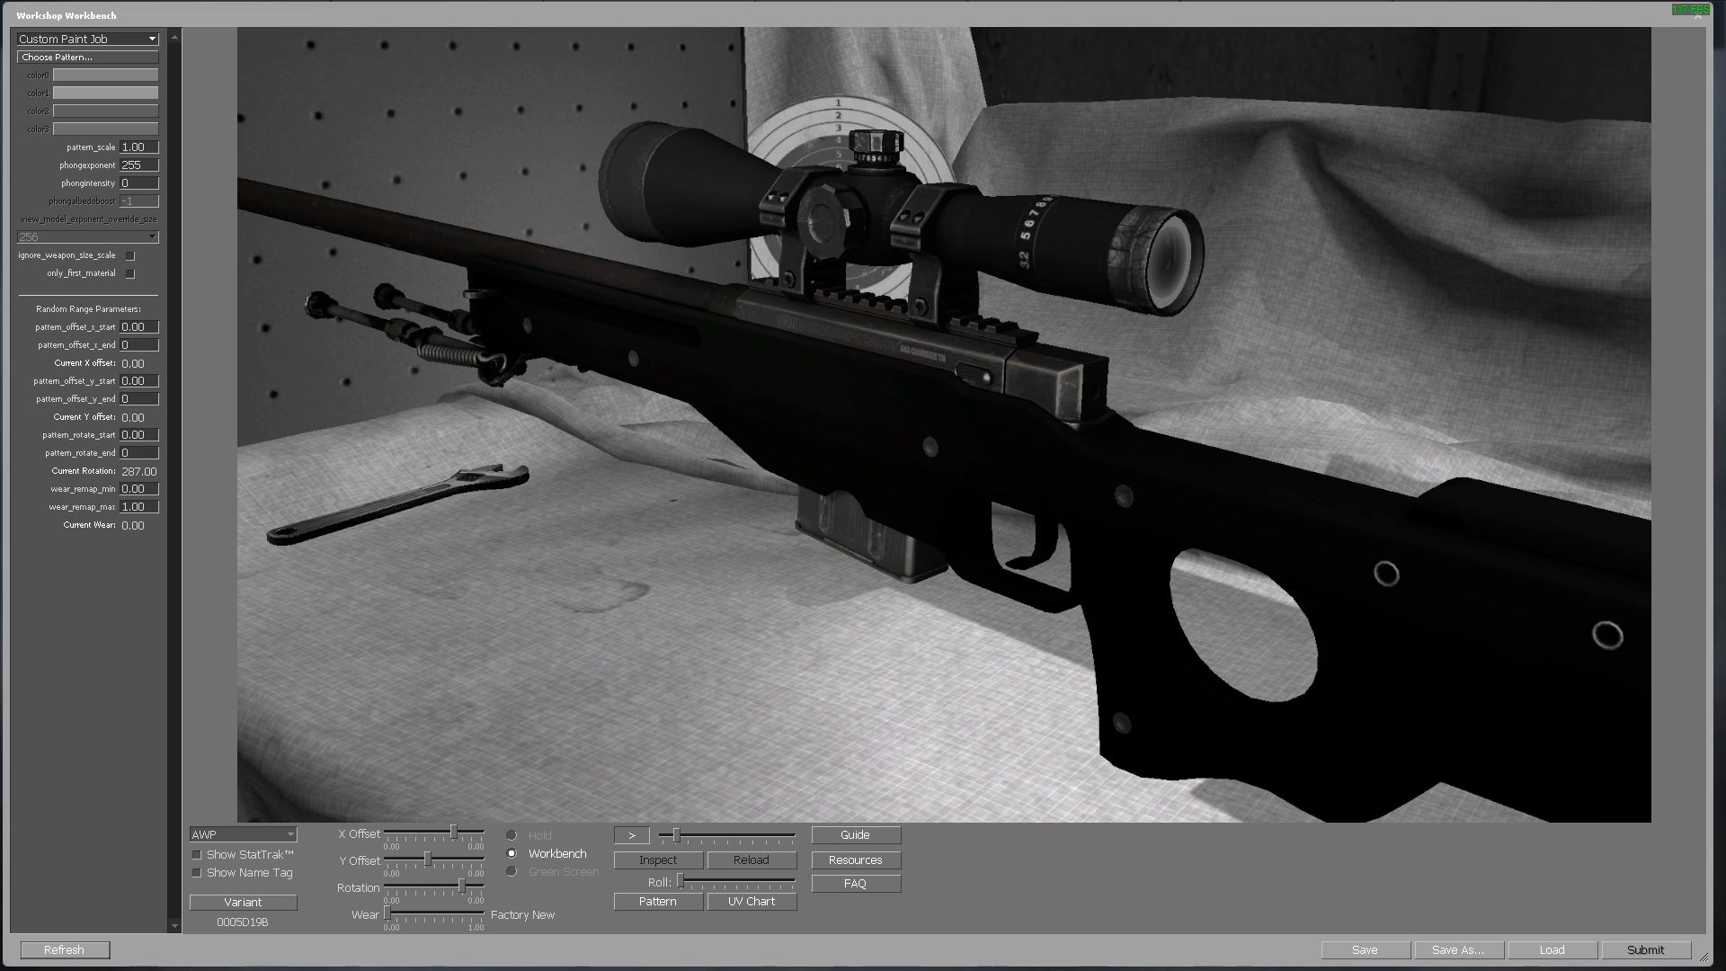
pyautogui.press('Return')
# Load the Tutorial 3 texture from F:\CSGO Skins\2017\Tutorial3 as the pattern
pyautogui.click(142, 59)
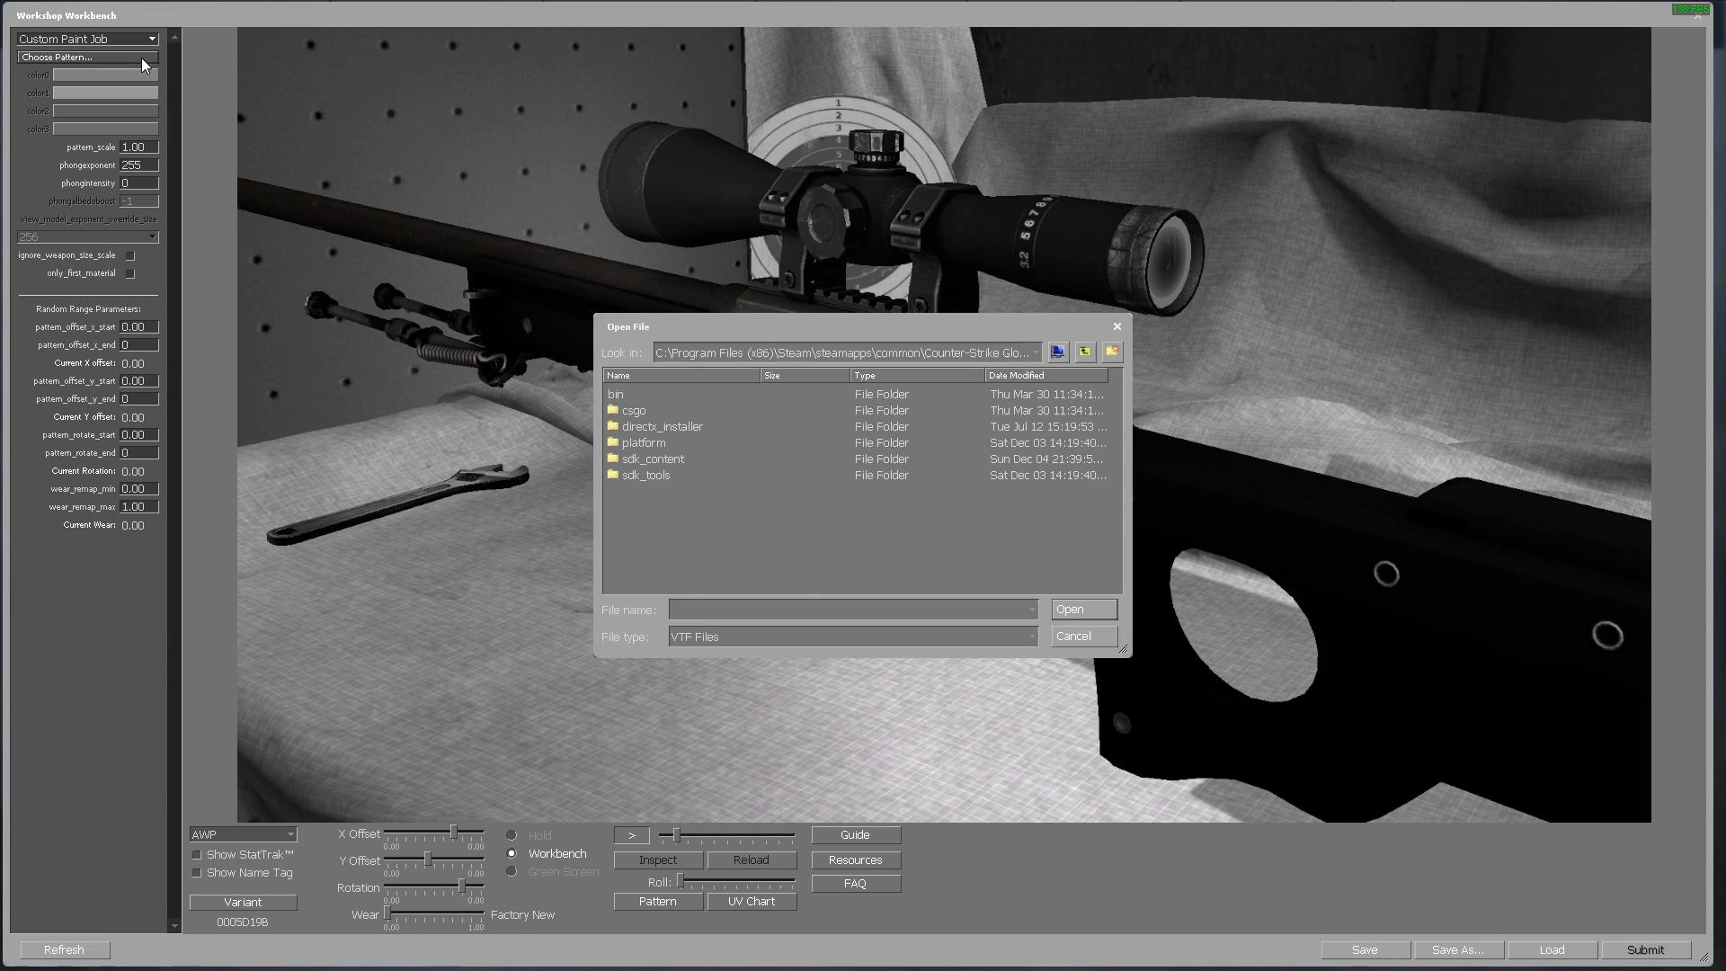
pyautogui.click(776, 354)
pyautogui.click(688, 433)
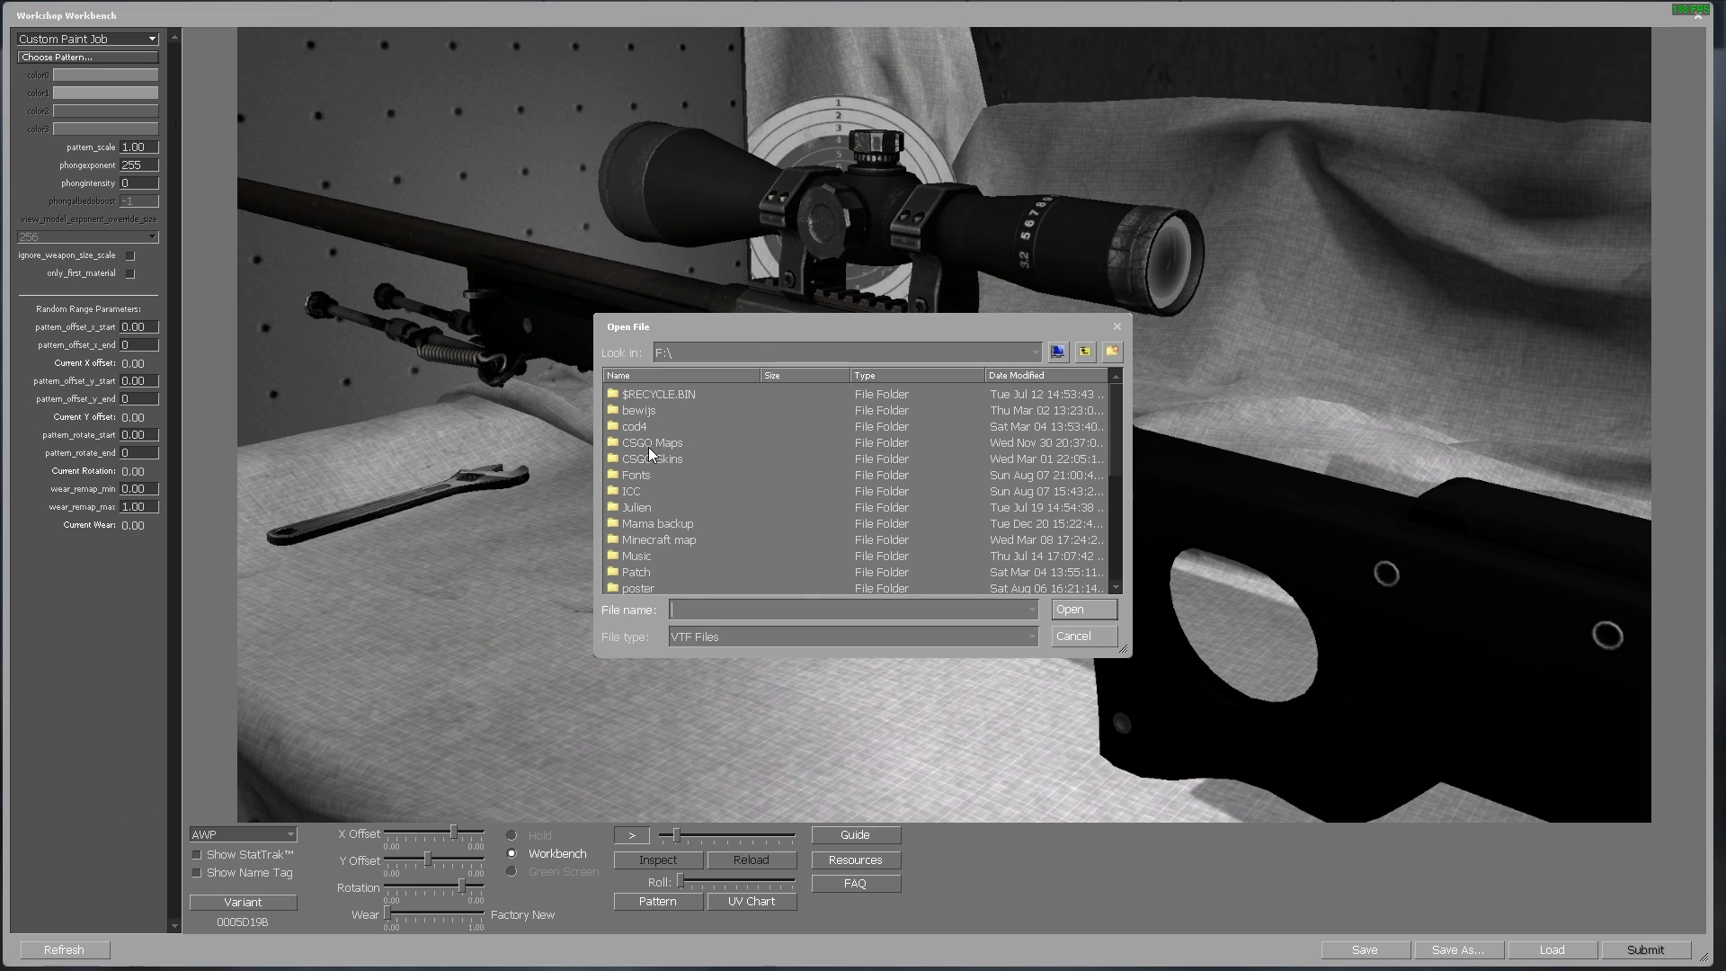
pyautogui.doubleClick(648, 455)
pyautogui.doubleClick(644, 411)
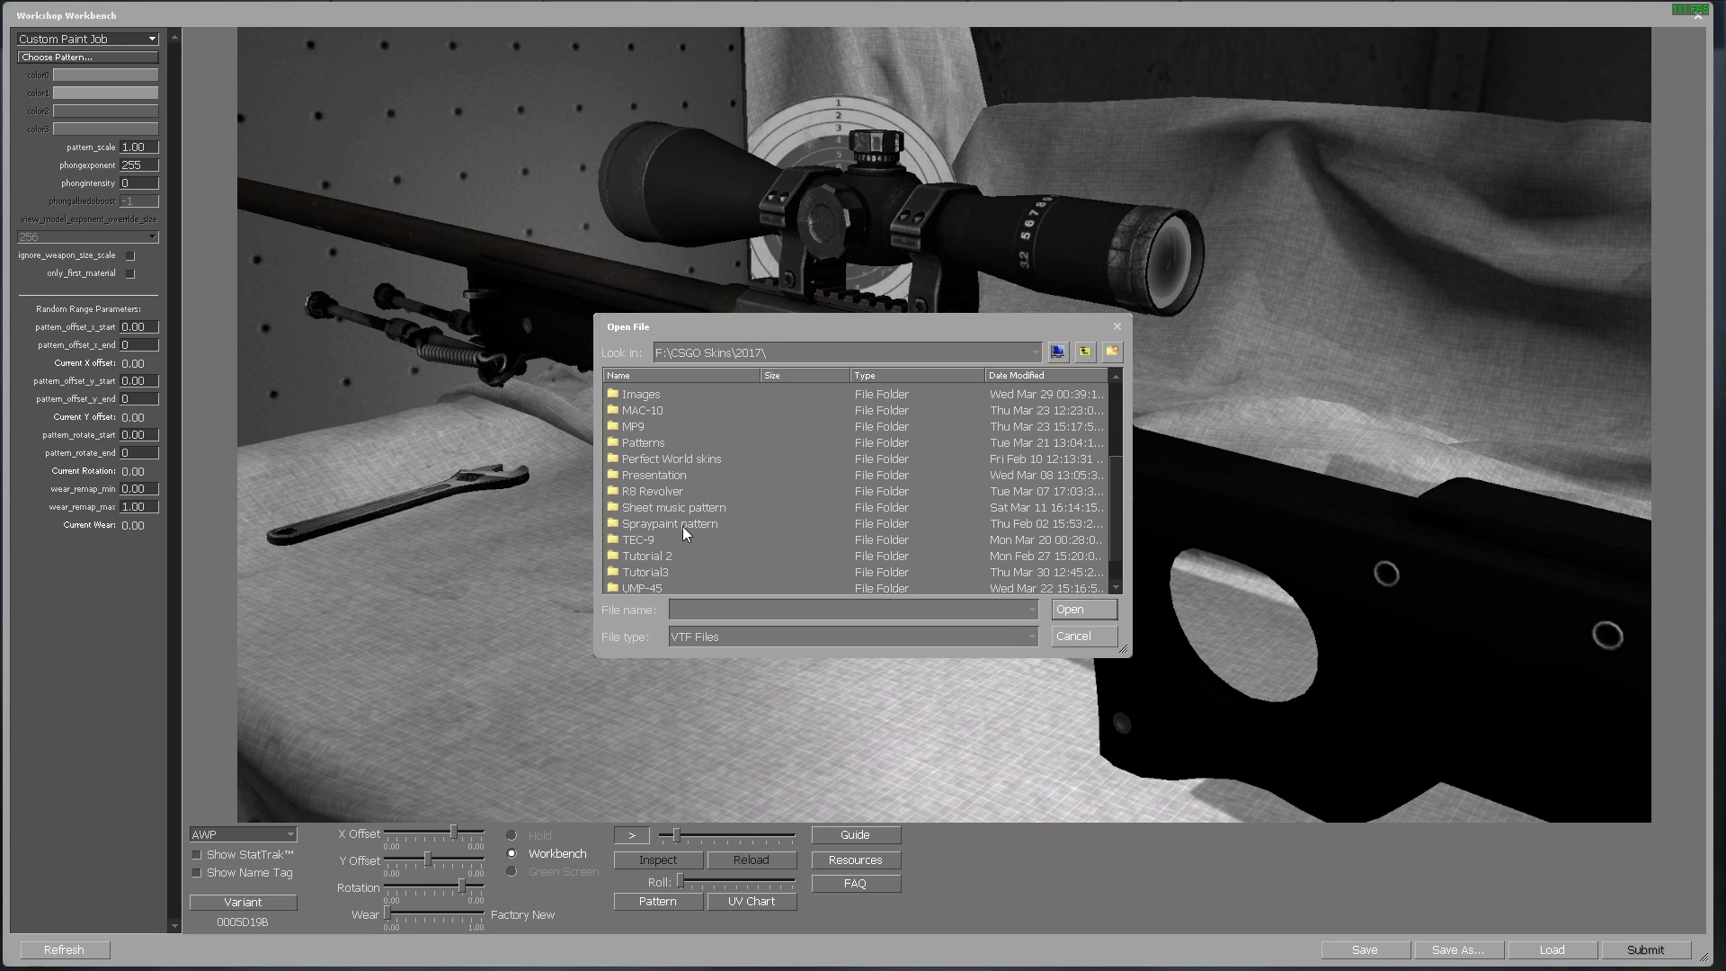
pyautogui.doubleClick(663, 572)
pyautogui.doubleClick(676, 409)
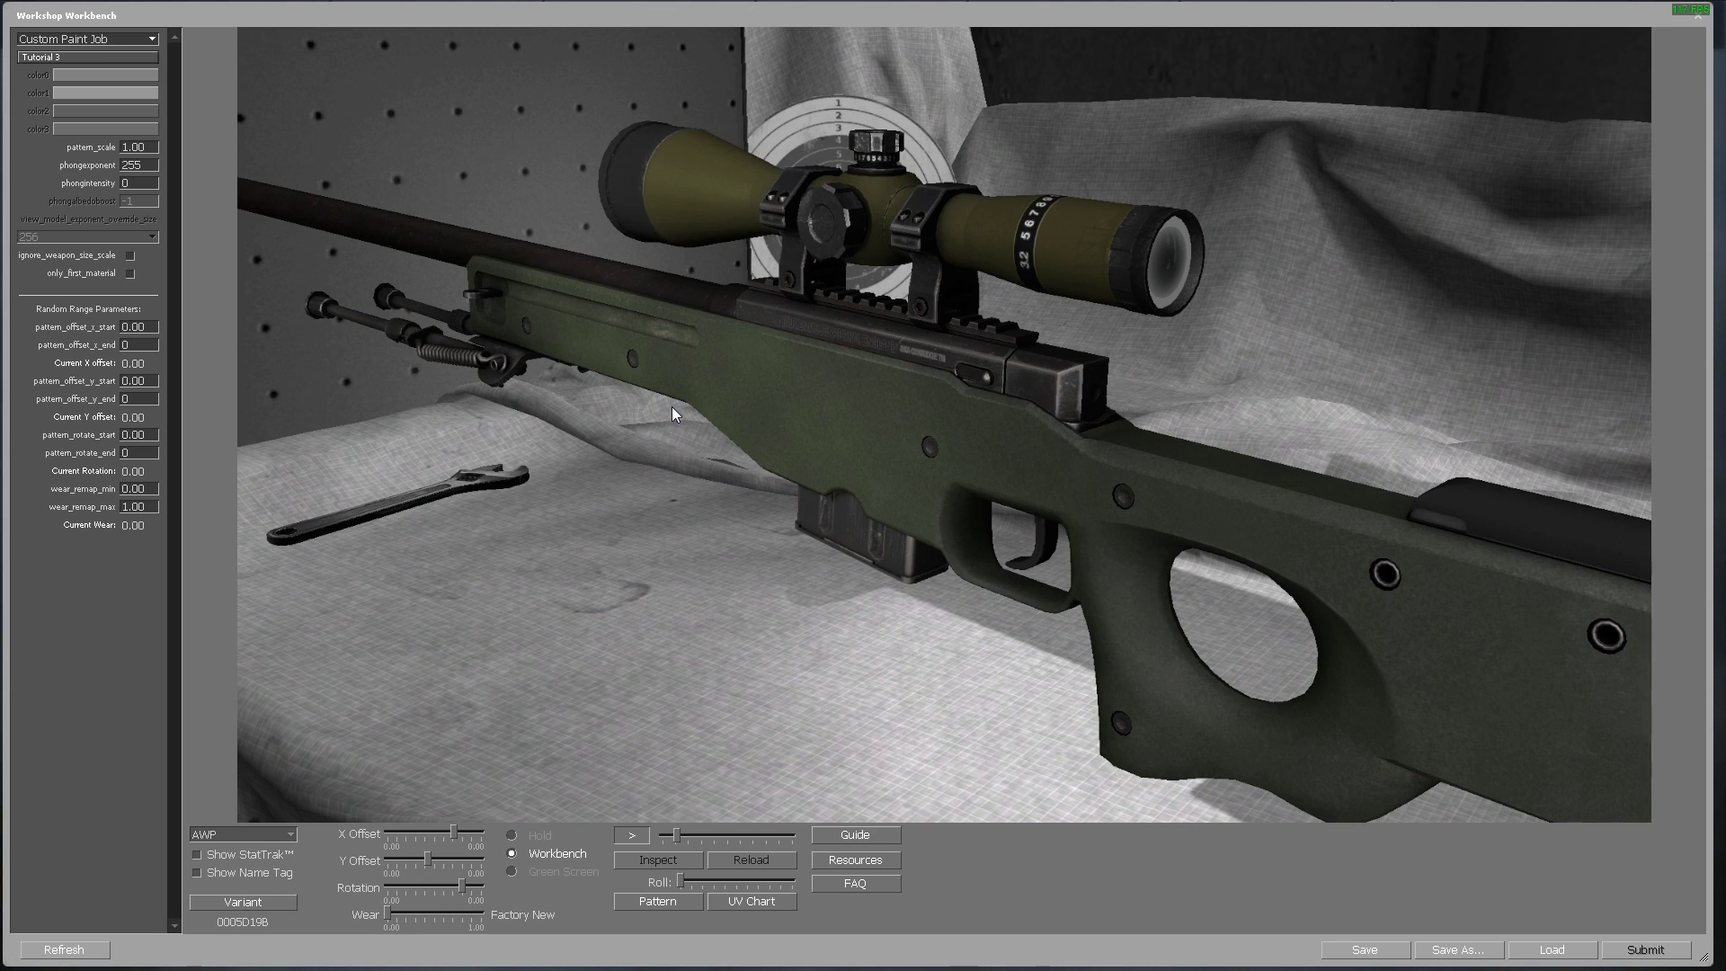
# Make the pattern ignore weapon size scale, refresh, and preview Battle-Scarred wear
pyautogui.click(130, 256)
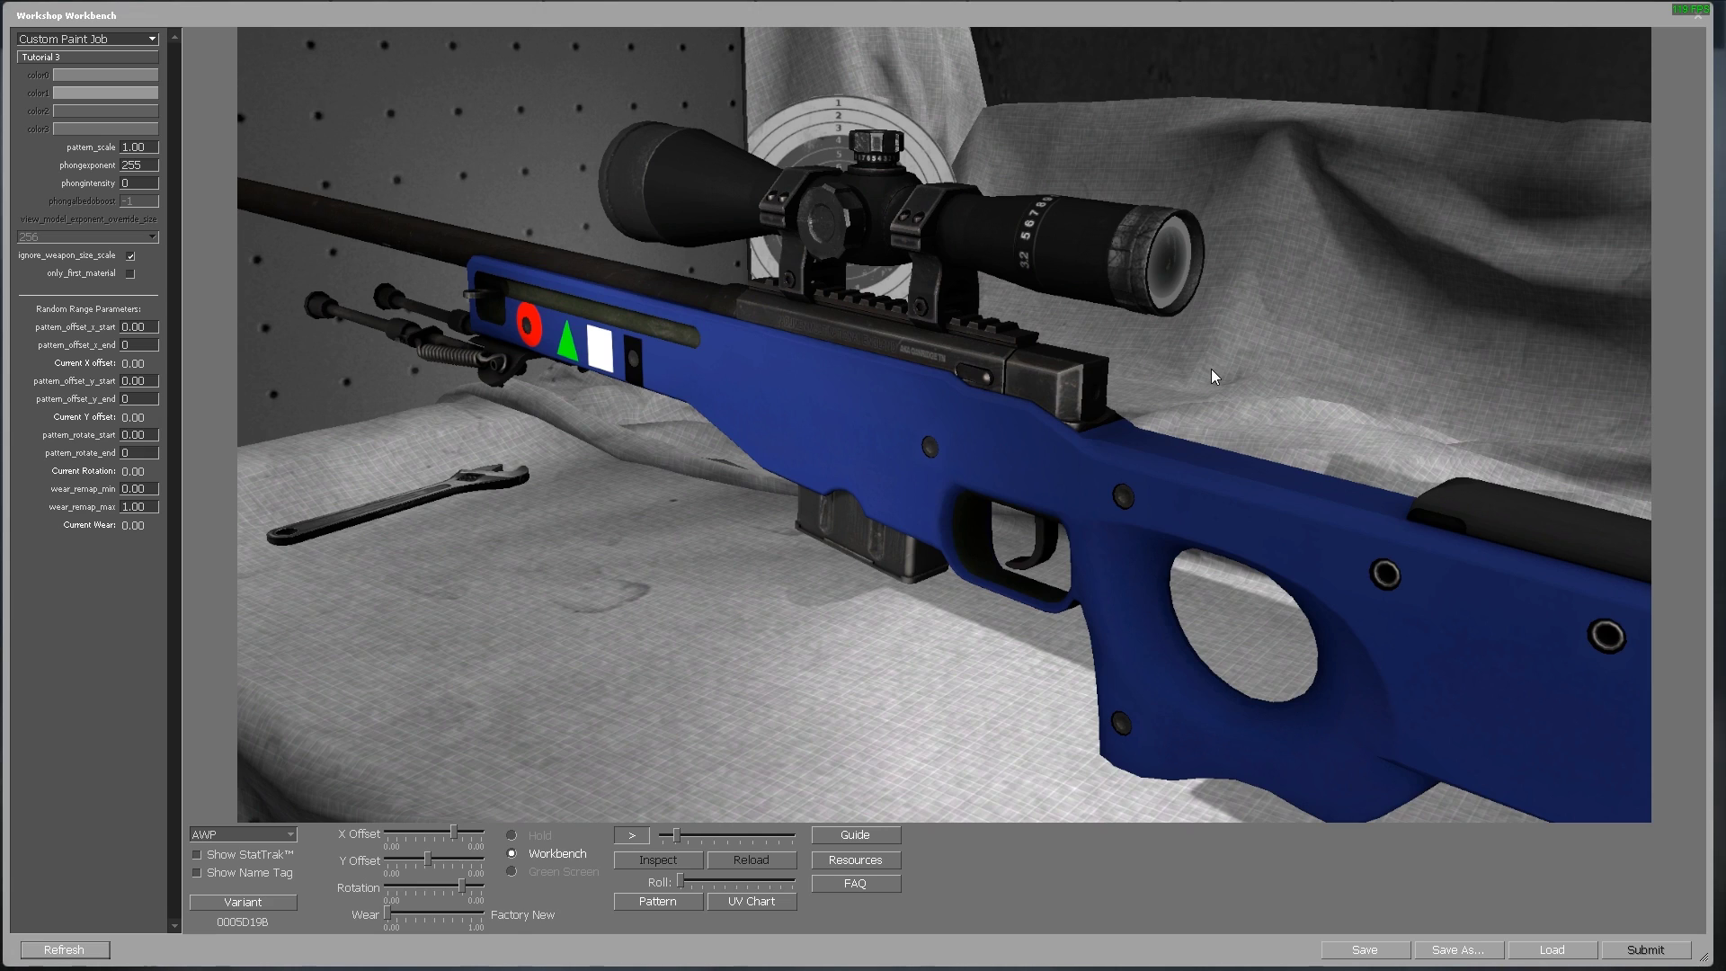
pyautogui.click(388, 921)
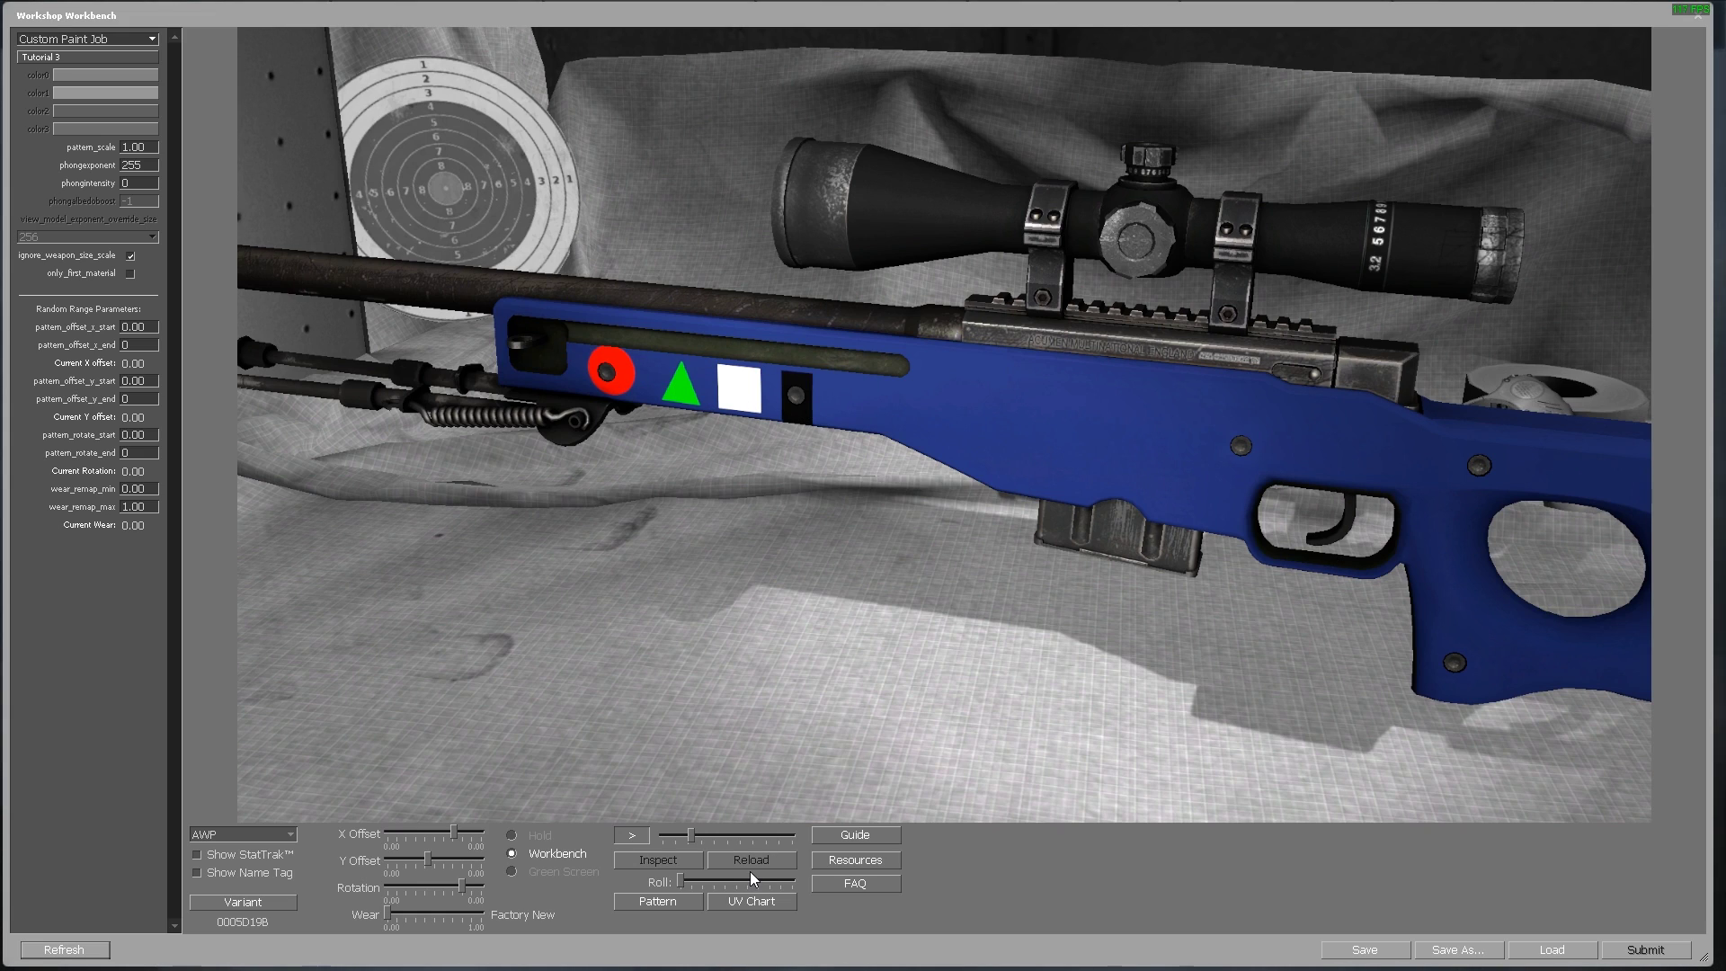
pyautogui.moveTo(389, 914); pyautogui.dragTo(488, 919)
# Turn the AWP, preview wear around 0.6, then return it to Factory New
pyautogui.moveTo(692, 837)
pyautogui.mouseDown()
pyautogui.moveTo(662, 840)
pyautogui.moveTo(719, 837)
pyautogui.moveTo(666, 846)
pyautogui.mouseUp()
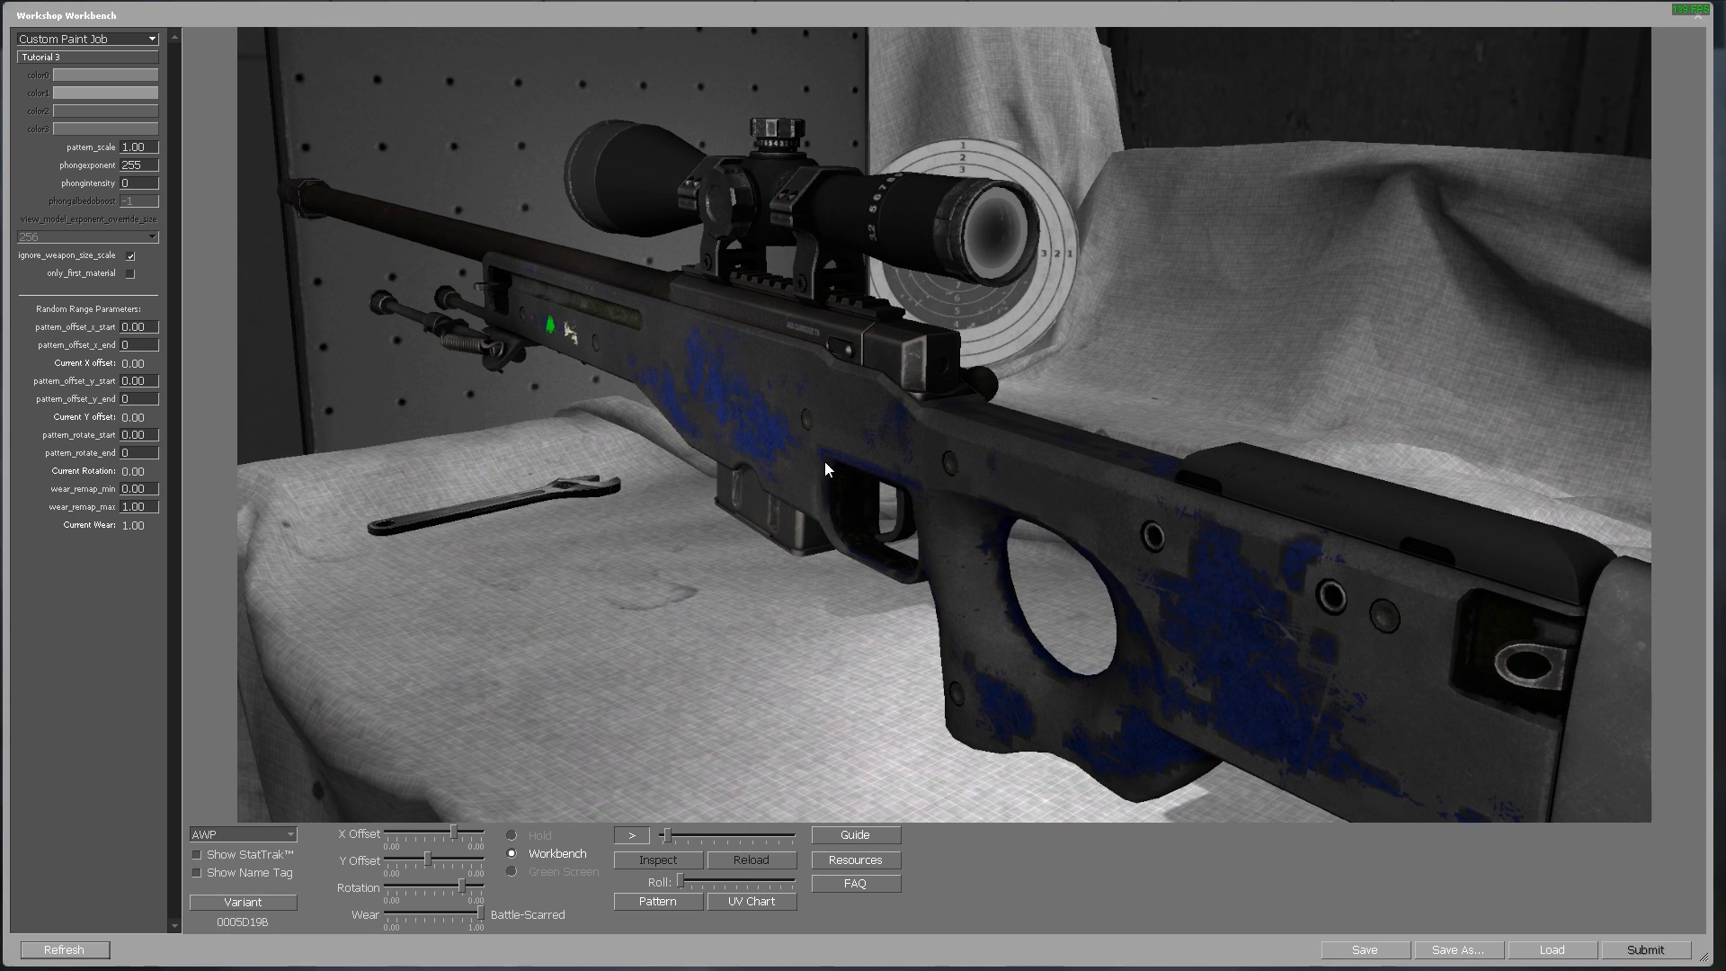
pyautogui.moveTo(481, 915); pyautogui.dragTo(443, 915)
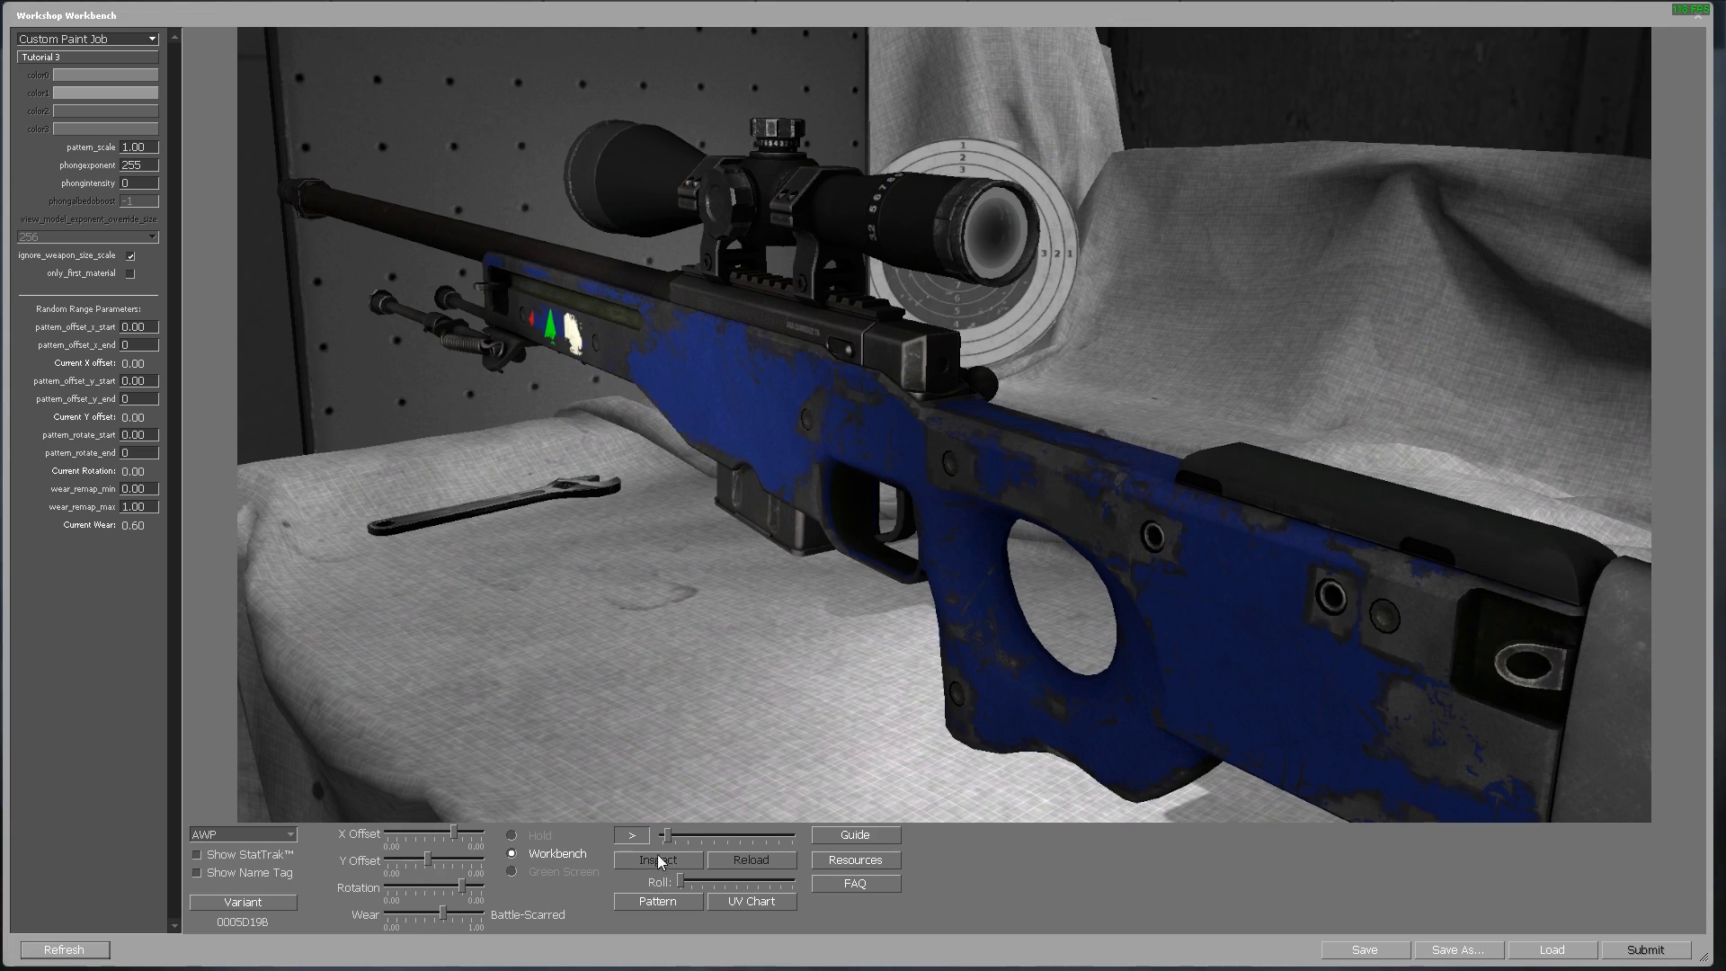
pyautogui.moveTo(666, 837)
pyautogui.mouseDown()
pyautogui.moveTo(704, 837)
pyautogui.moveTo(661, 839)
pyautogui.mouseUp()
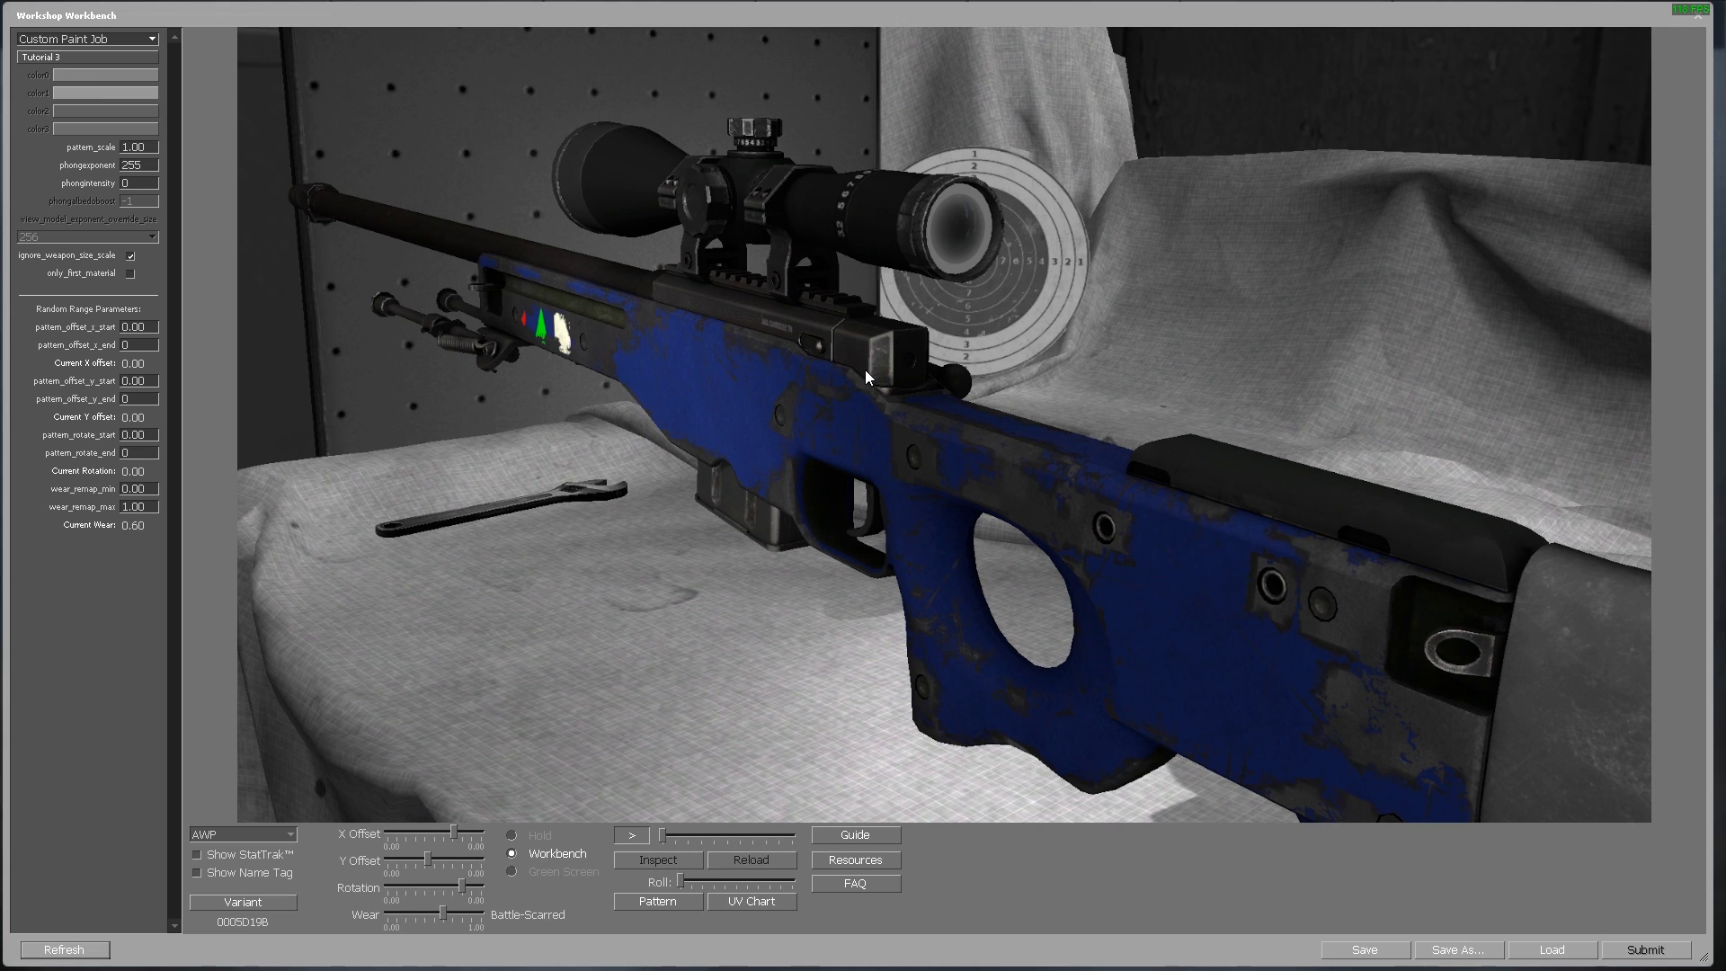
pyautogui.moveTo(440, 915); pyautogui.dragTo(386, 914)
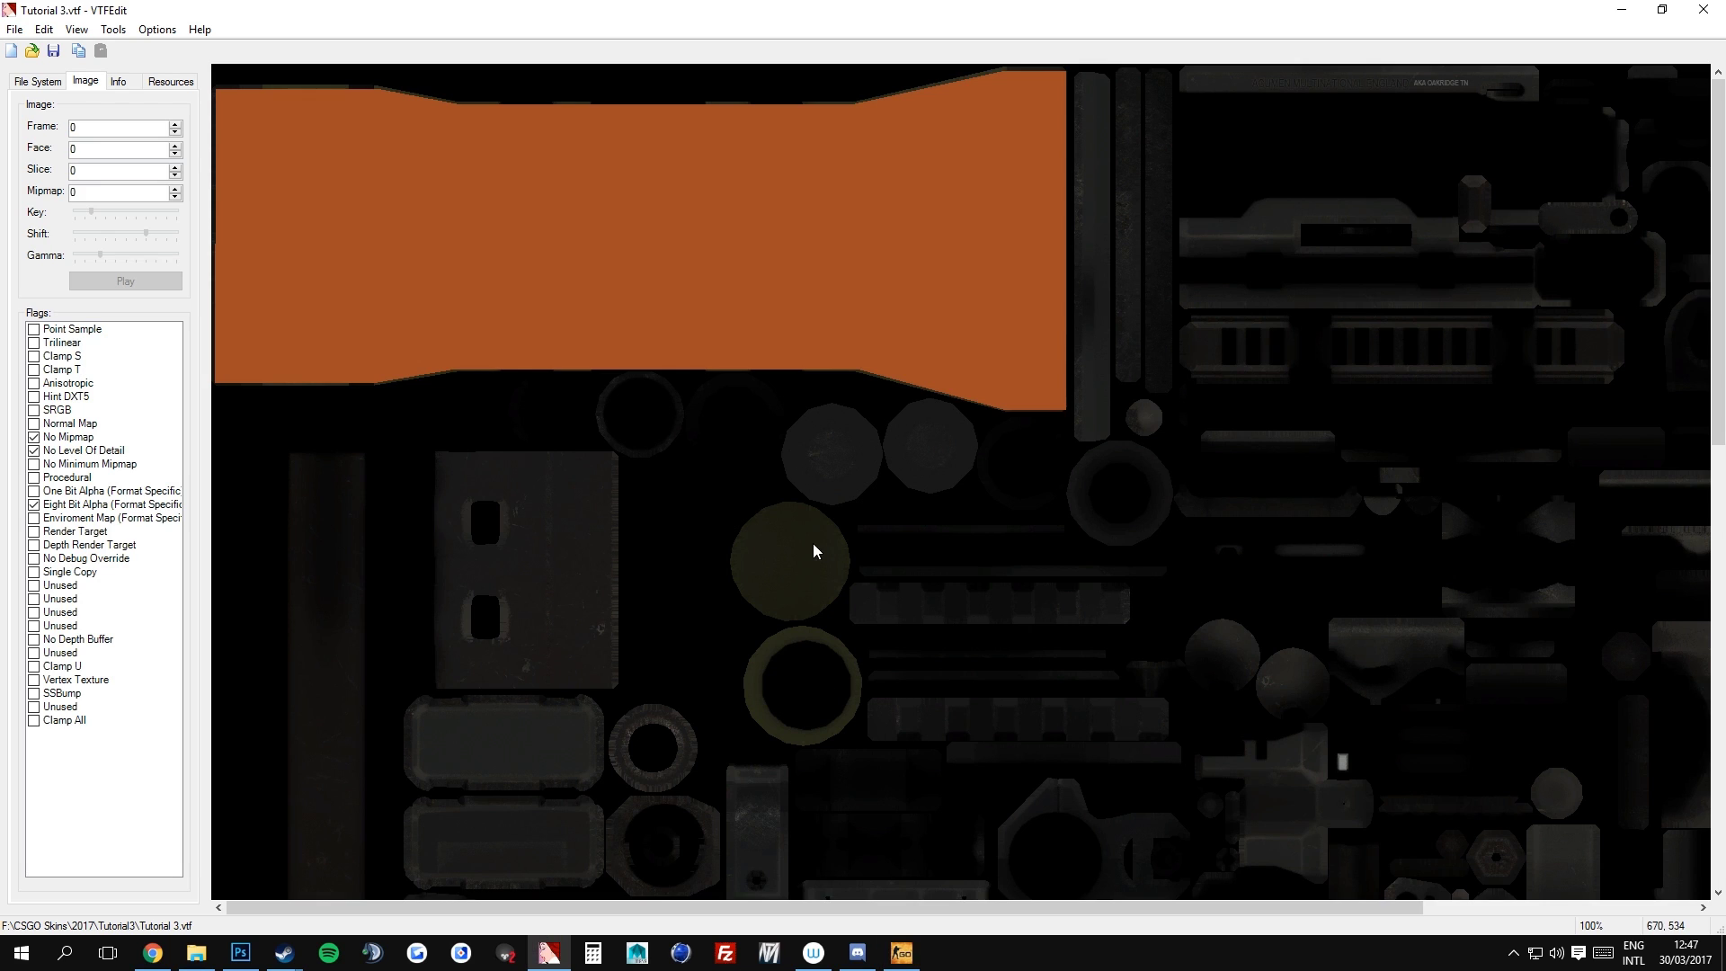
# Magic-wand select the orange scope region on the full-colour texture
pyautogui.click(240, 953)
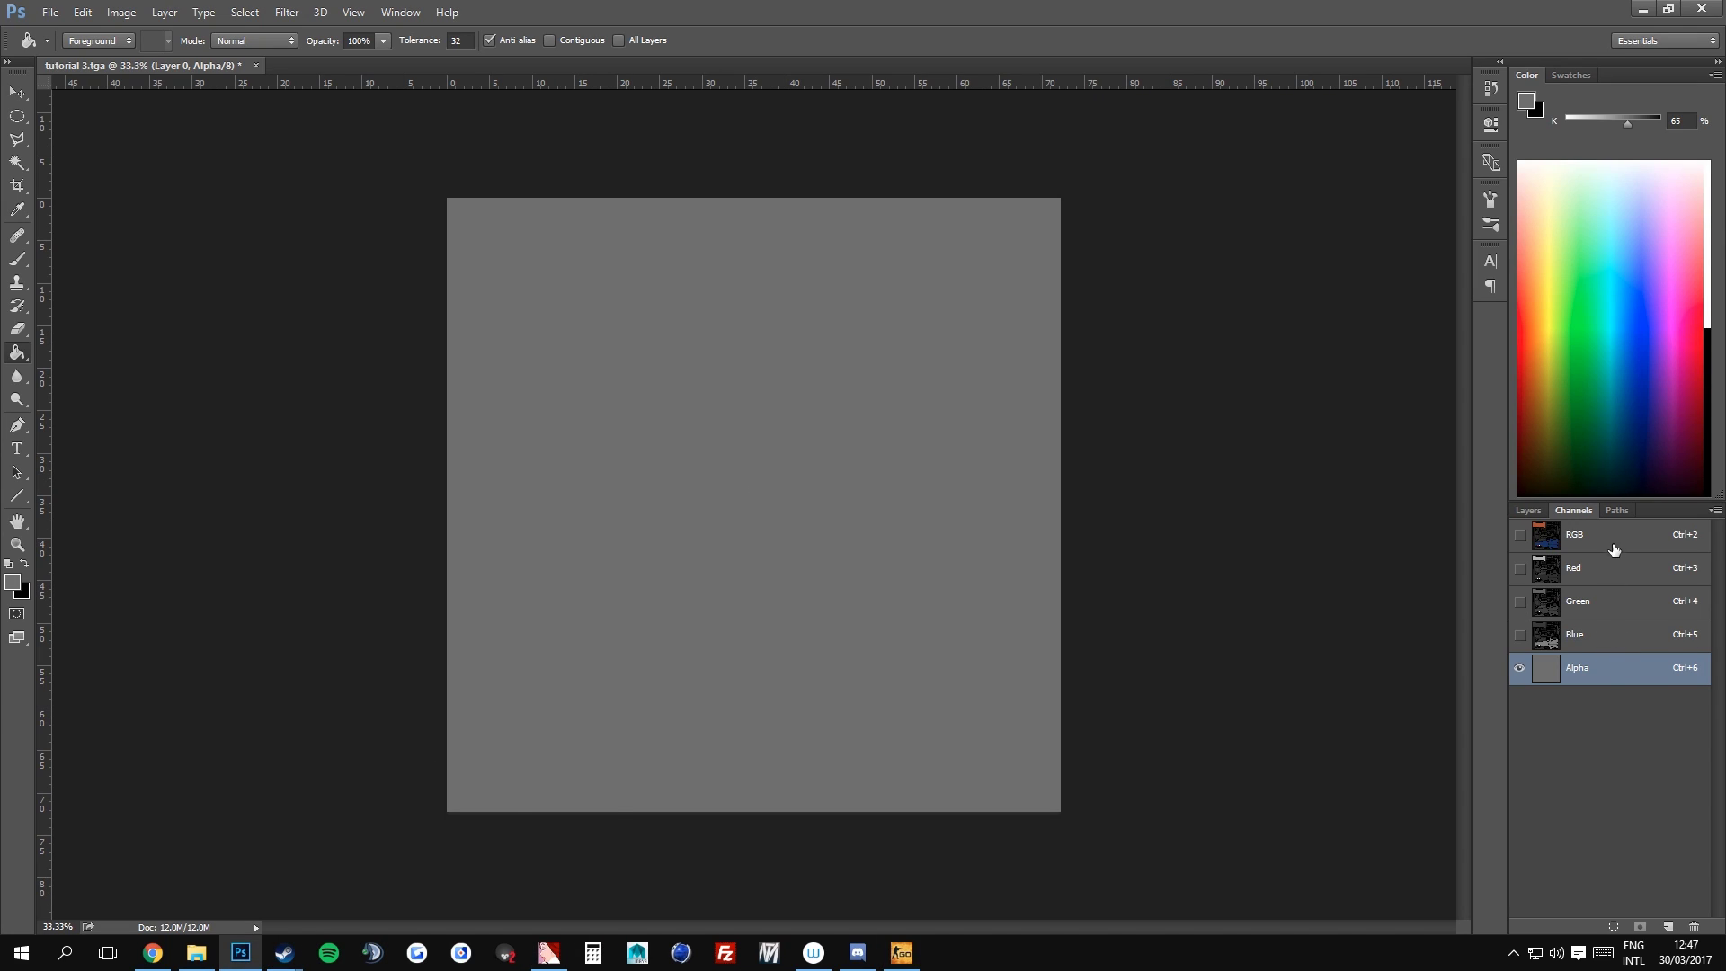
pyautogui.click(1615, 539)
pyautogui.click(1528, 510)
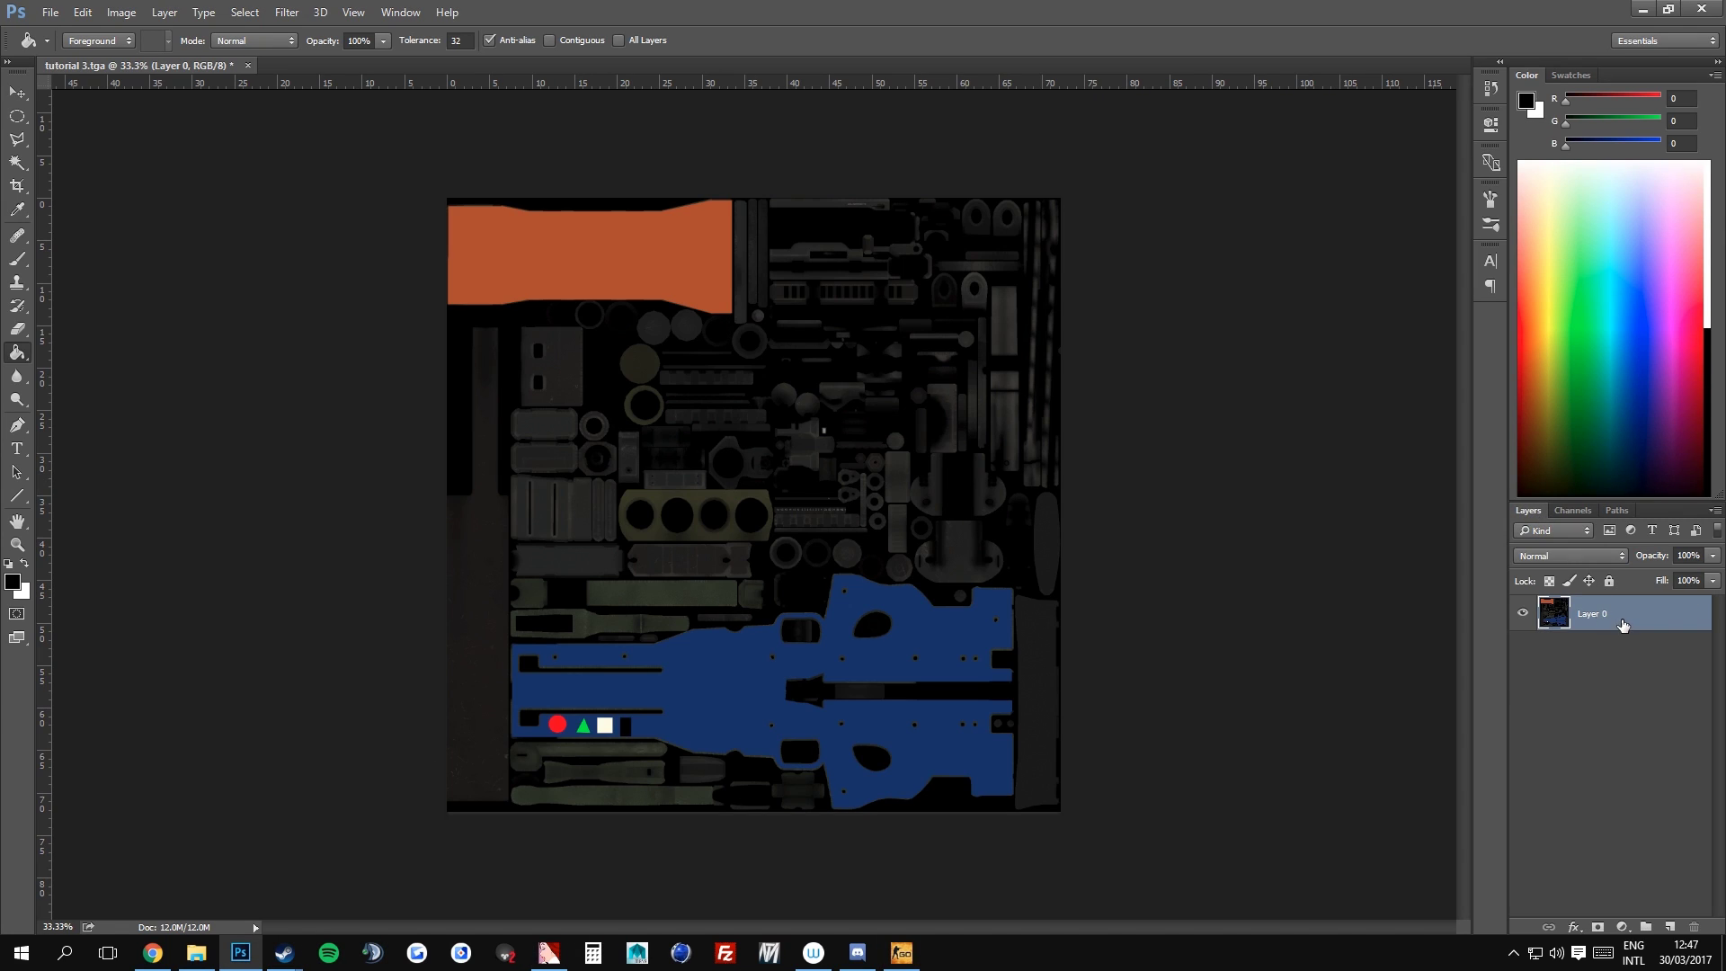
pyautogui.press('w')
pyautogui.click(630, 260)
# Fill the scope selection on the Alpha channel with 75% grey, then deselect
pyautogui.click(1572, 510)
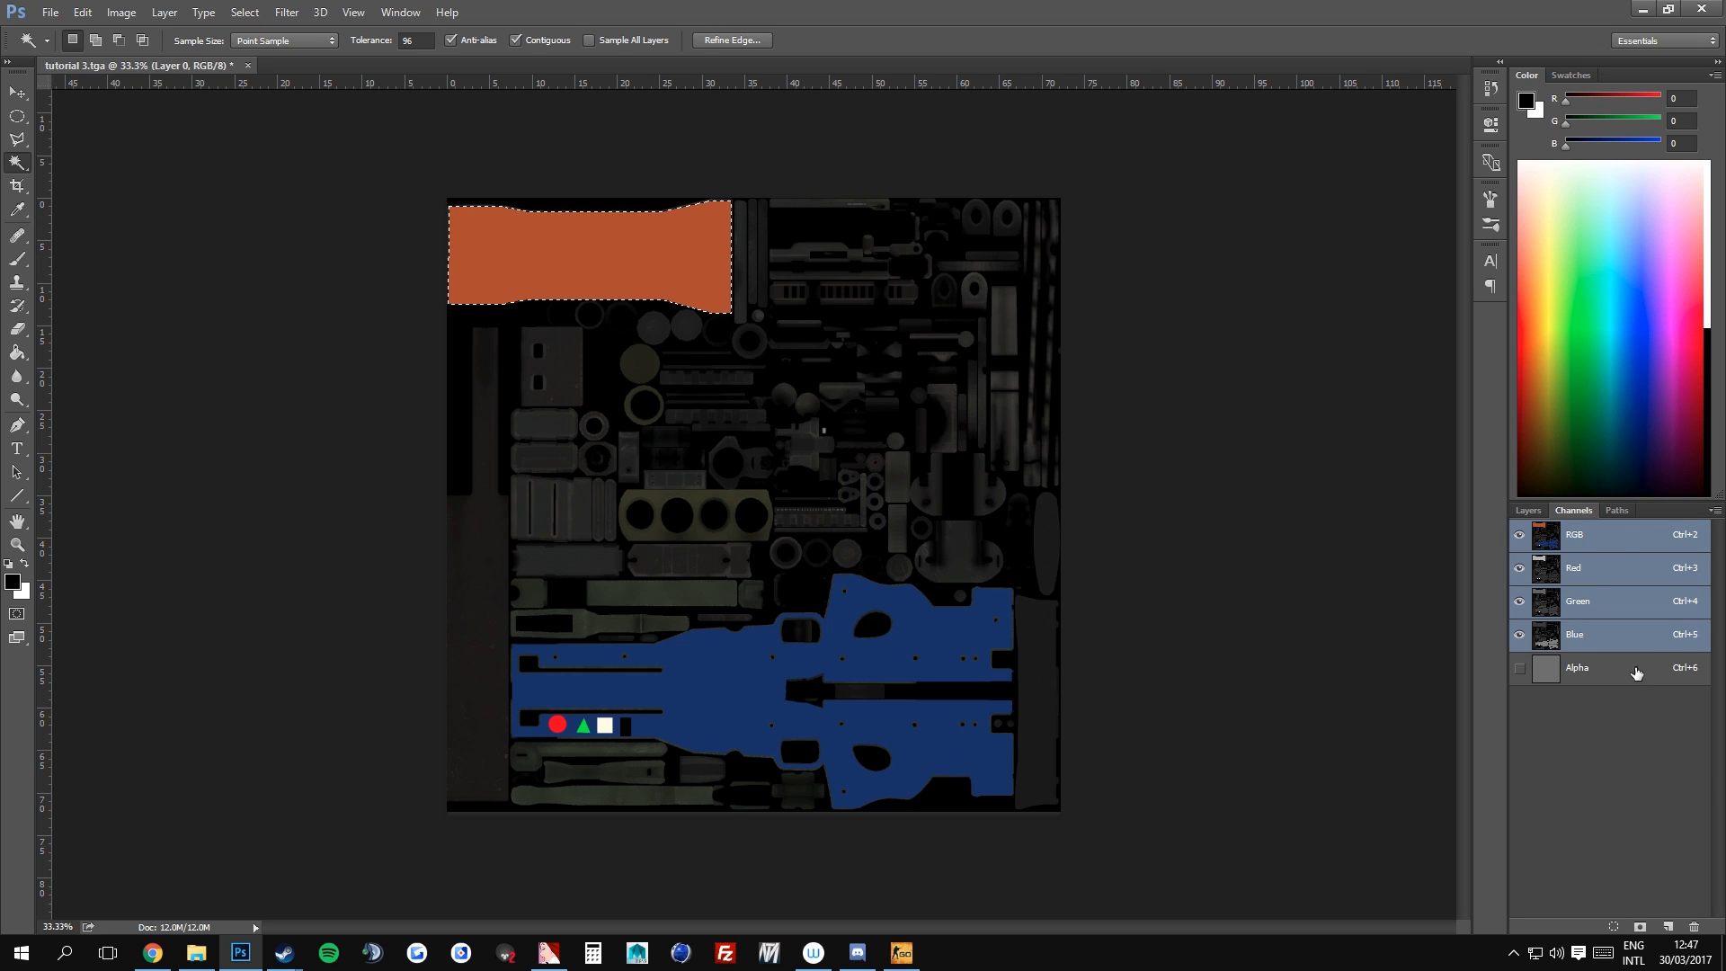
pyautogui.click(1615, 667)
pyautogui.click(1679, 121)
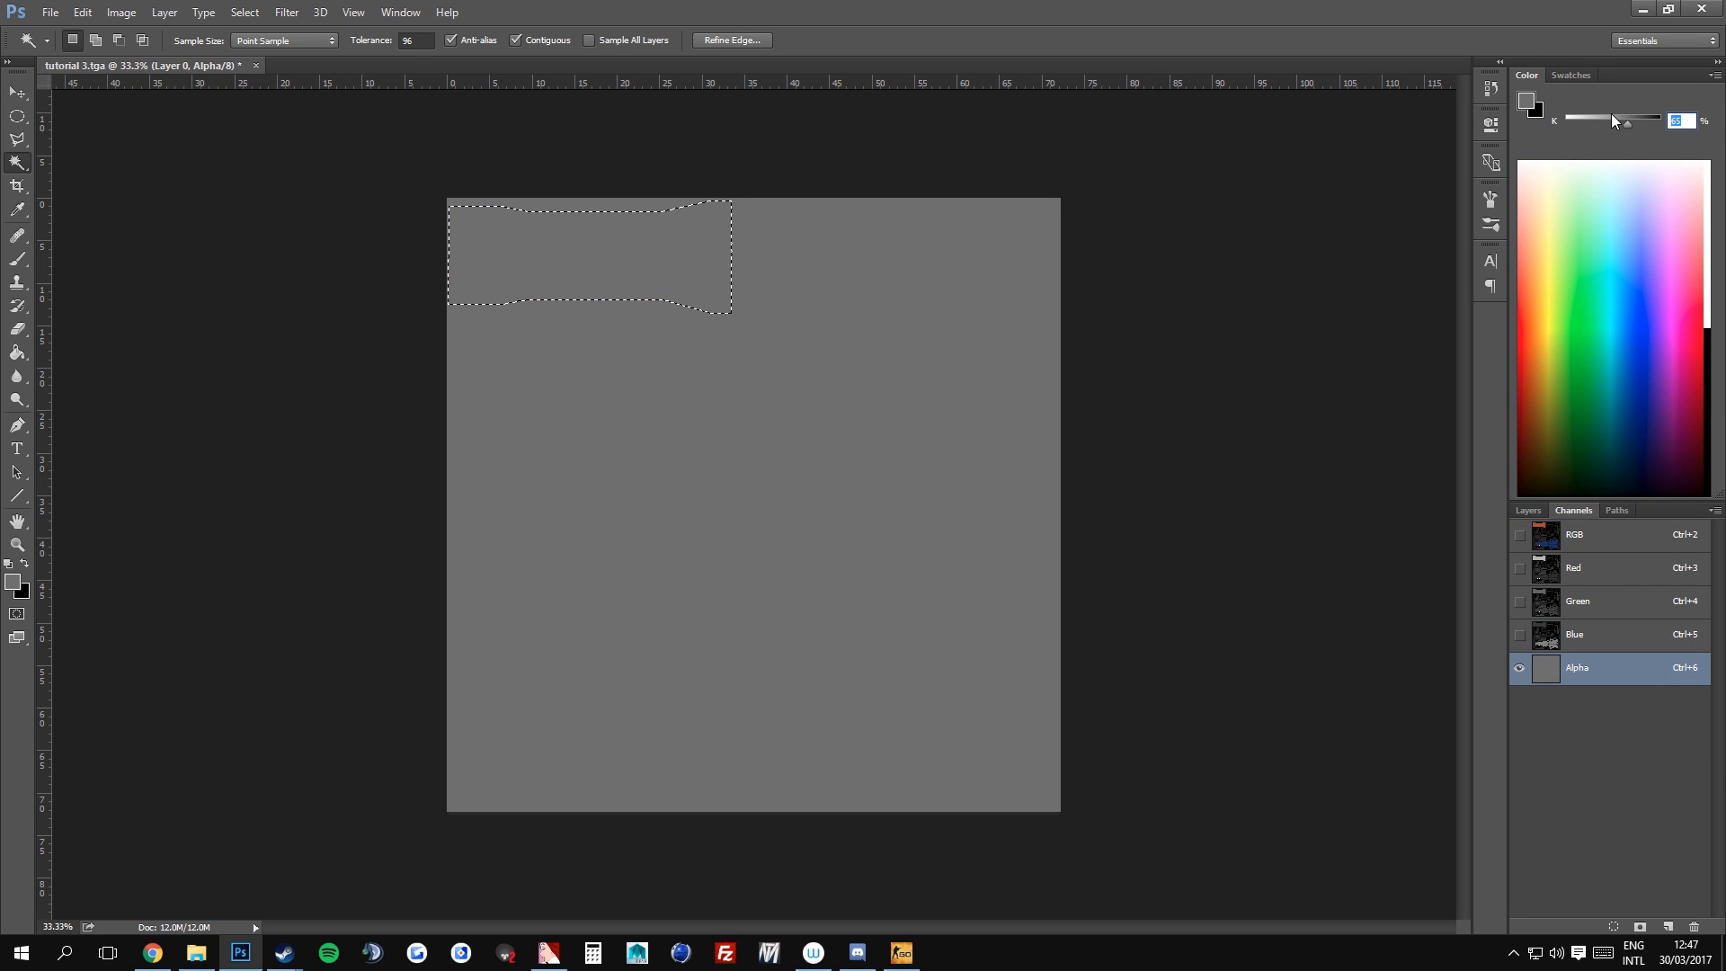
pyautogui.write('75')
pyautogui.press('Return')
pyautogui.press('g')
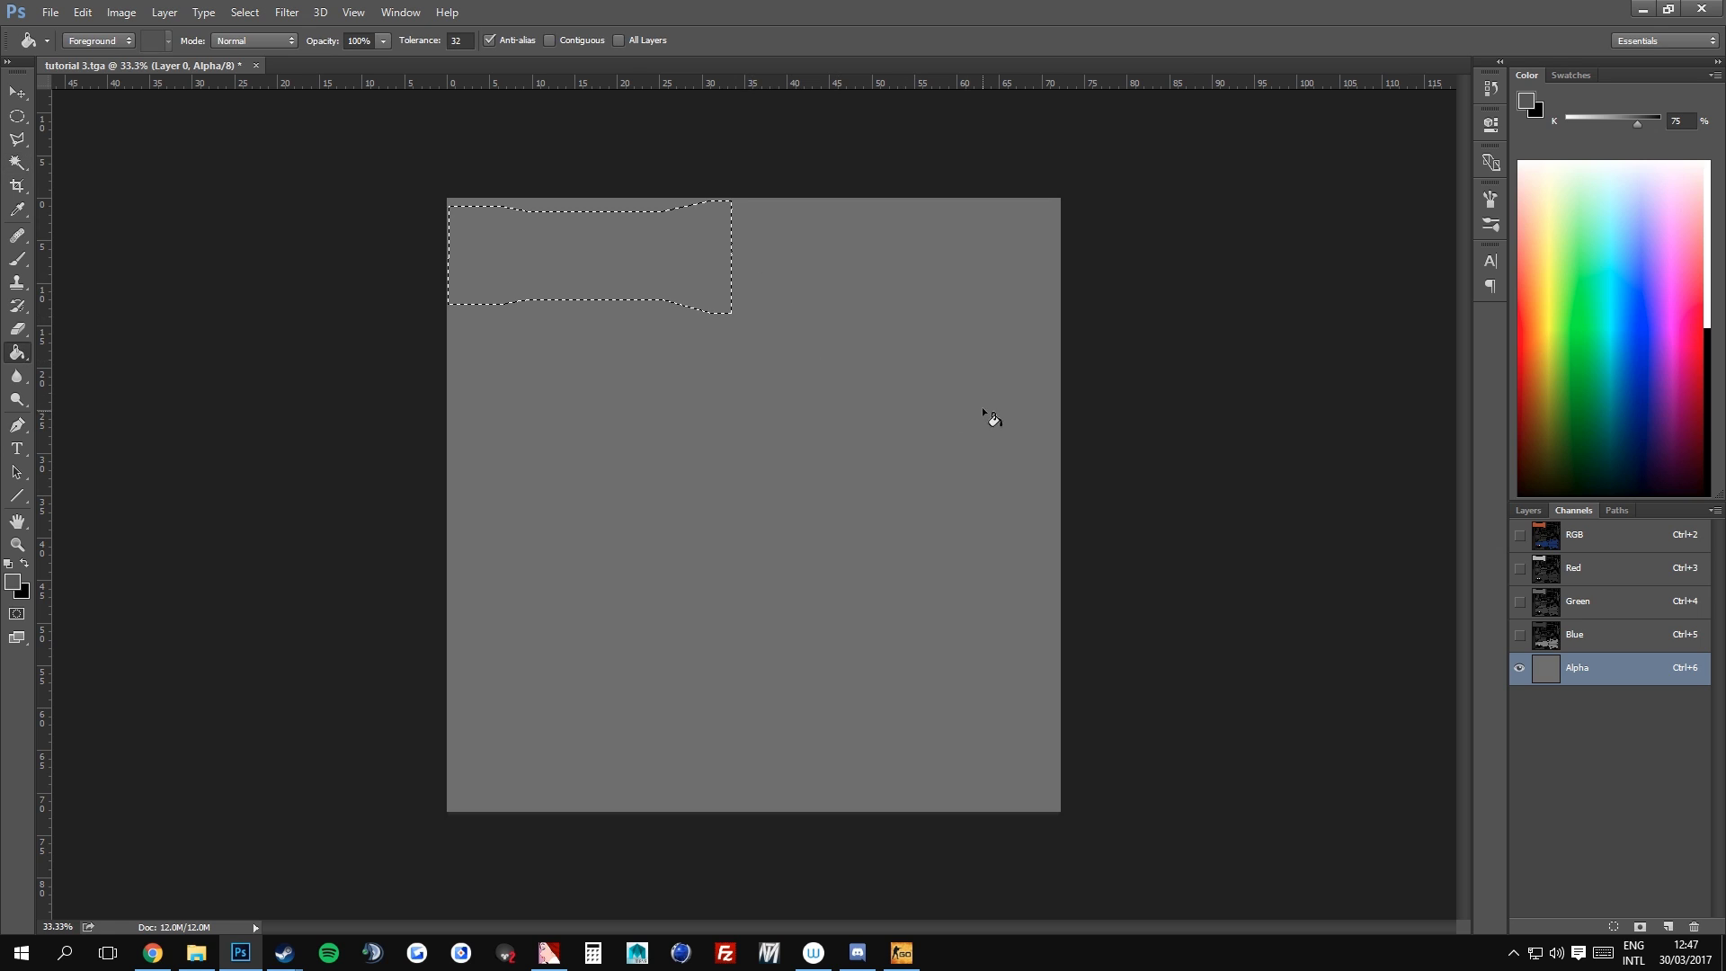
pyautogui.click(699, 295)
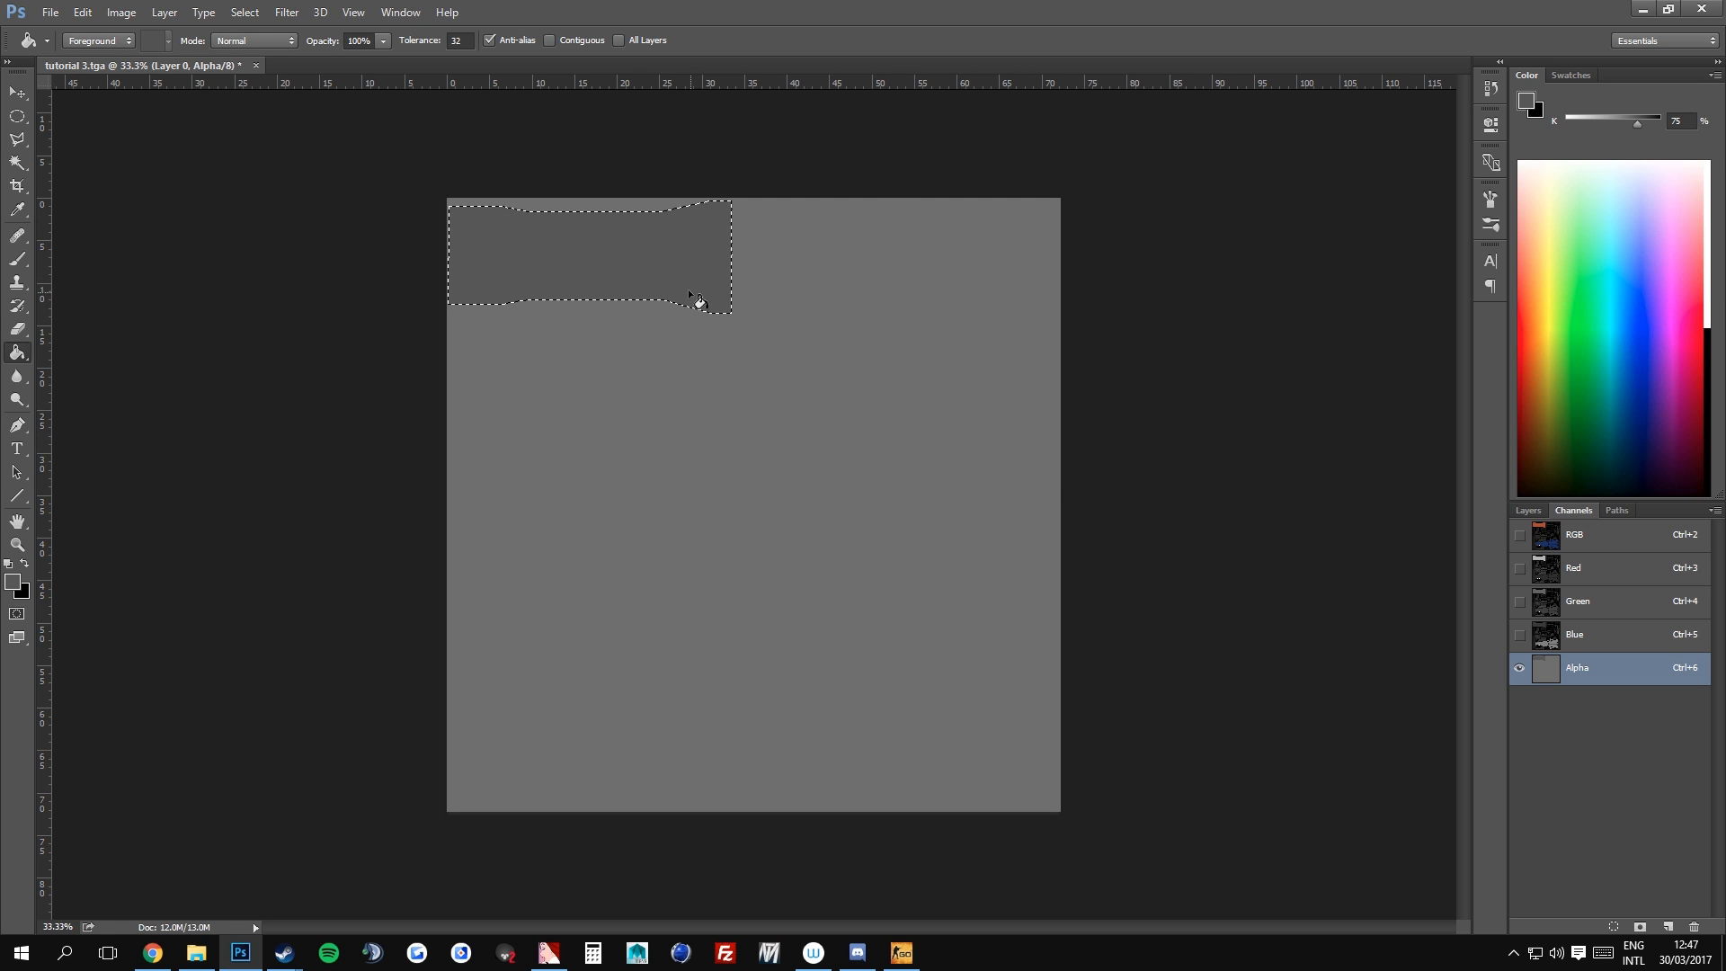
pyautogui.press('m')
pyautogui.hotkey('ctrl', 'd')
# Save the texture over tutorial 3.tga as a 32 bits/pixel Targa
pyautogui.click(36, 12)
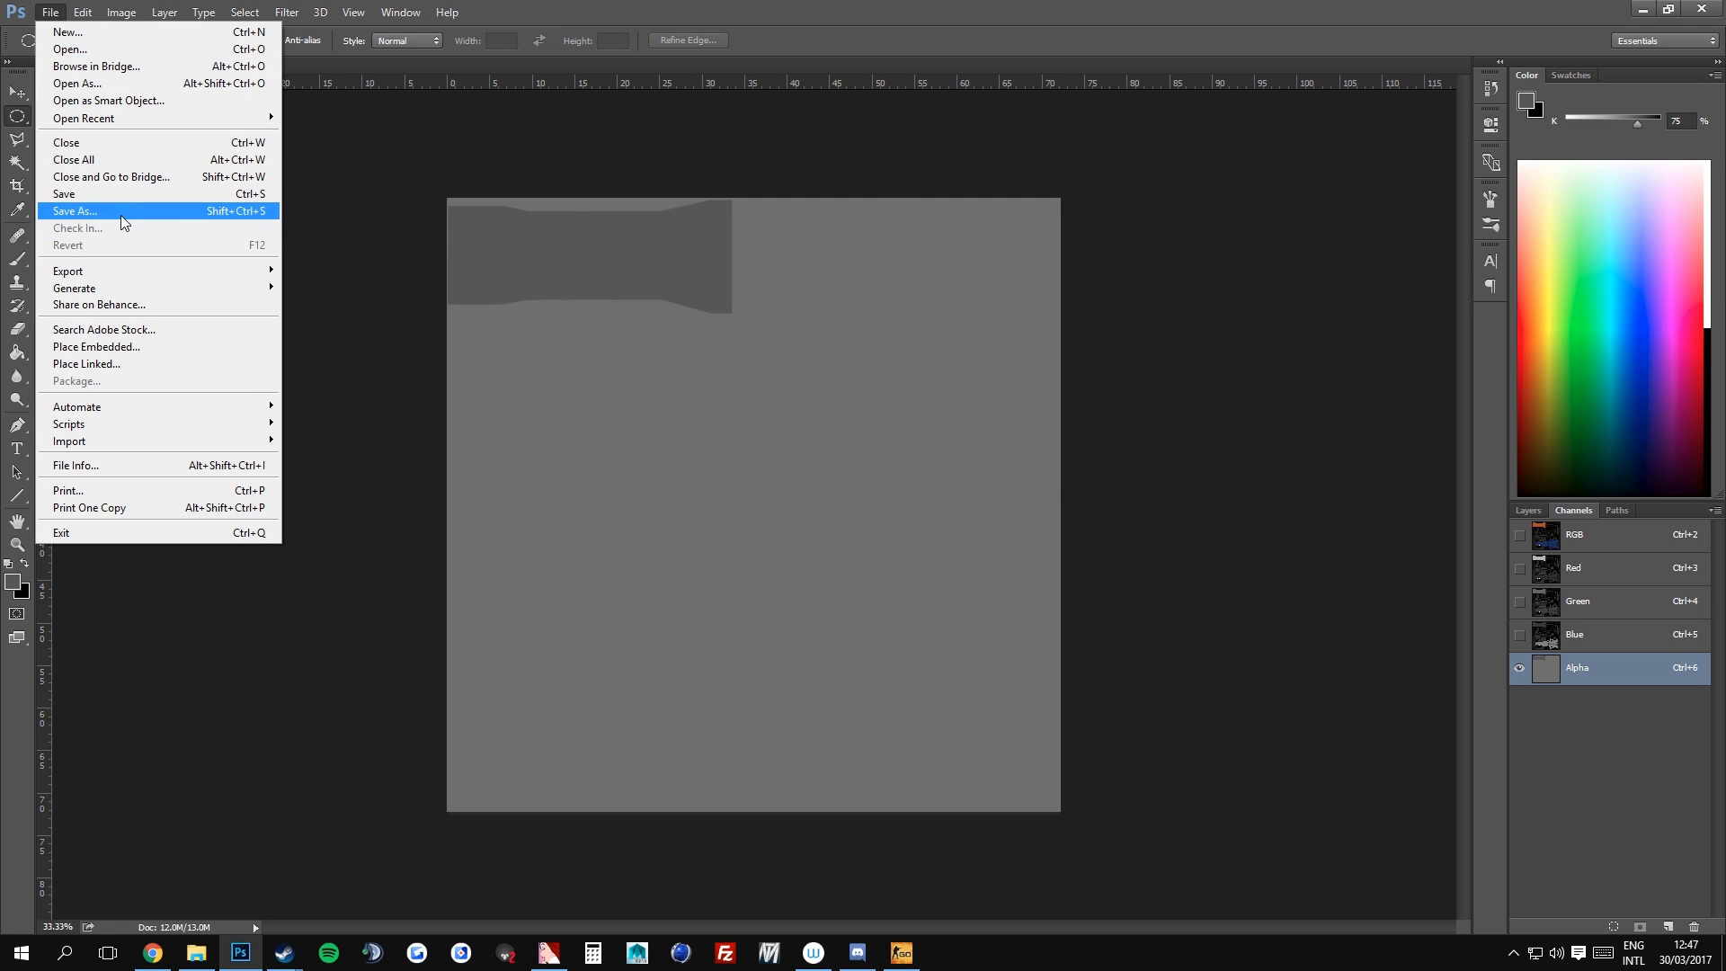
pyautogui.click(54, 214)
pyautogui.click(243, 415)
pyautogui.click(196, 703)
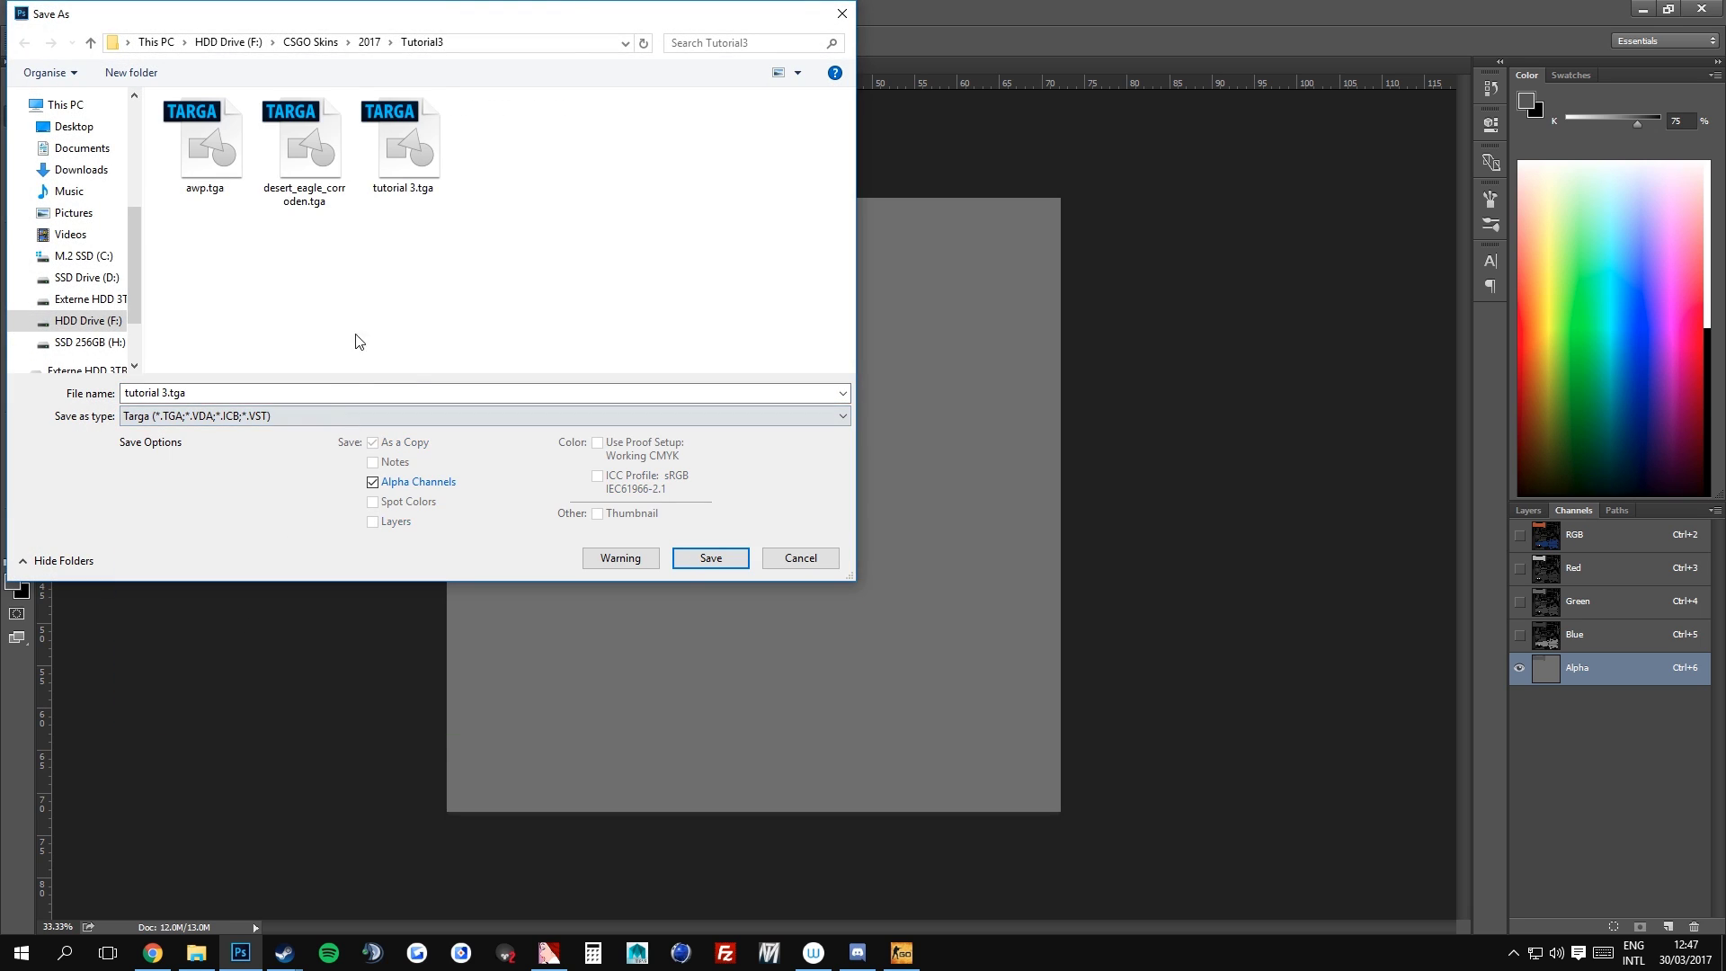
pyautogui.click(711, 558)
pyautogui.click(908, 479)
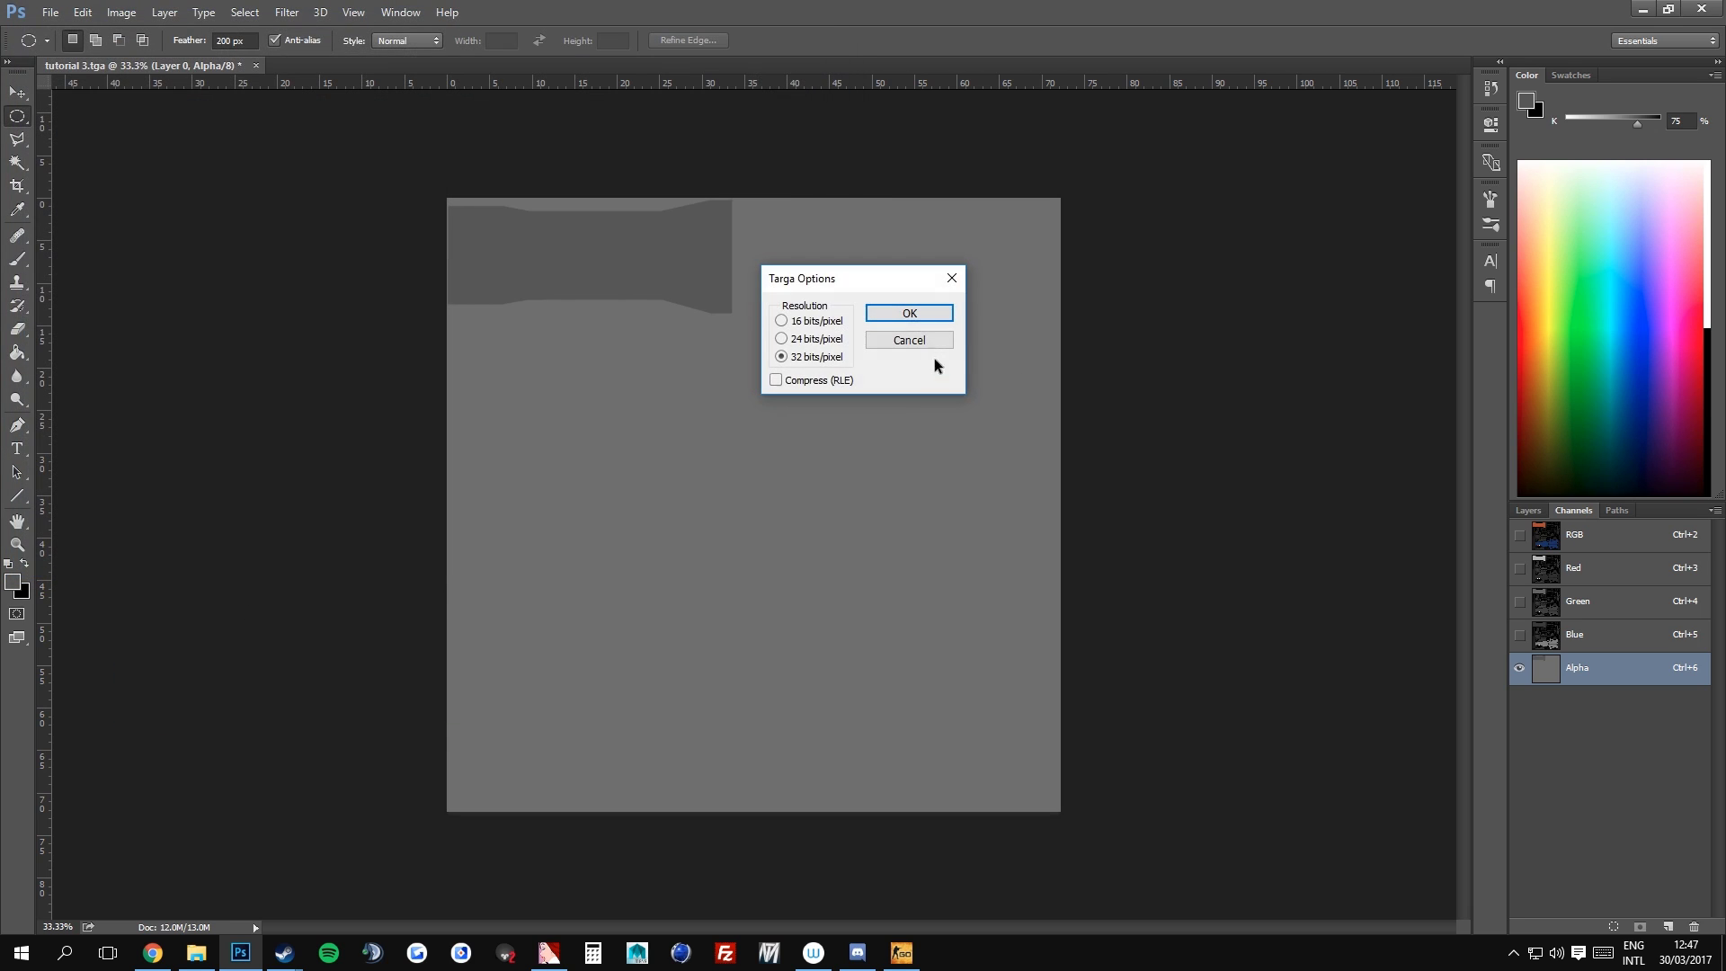
pyautogui.click(925, 314)
pyautogui.click(550, 952)
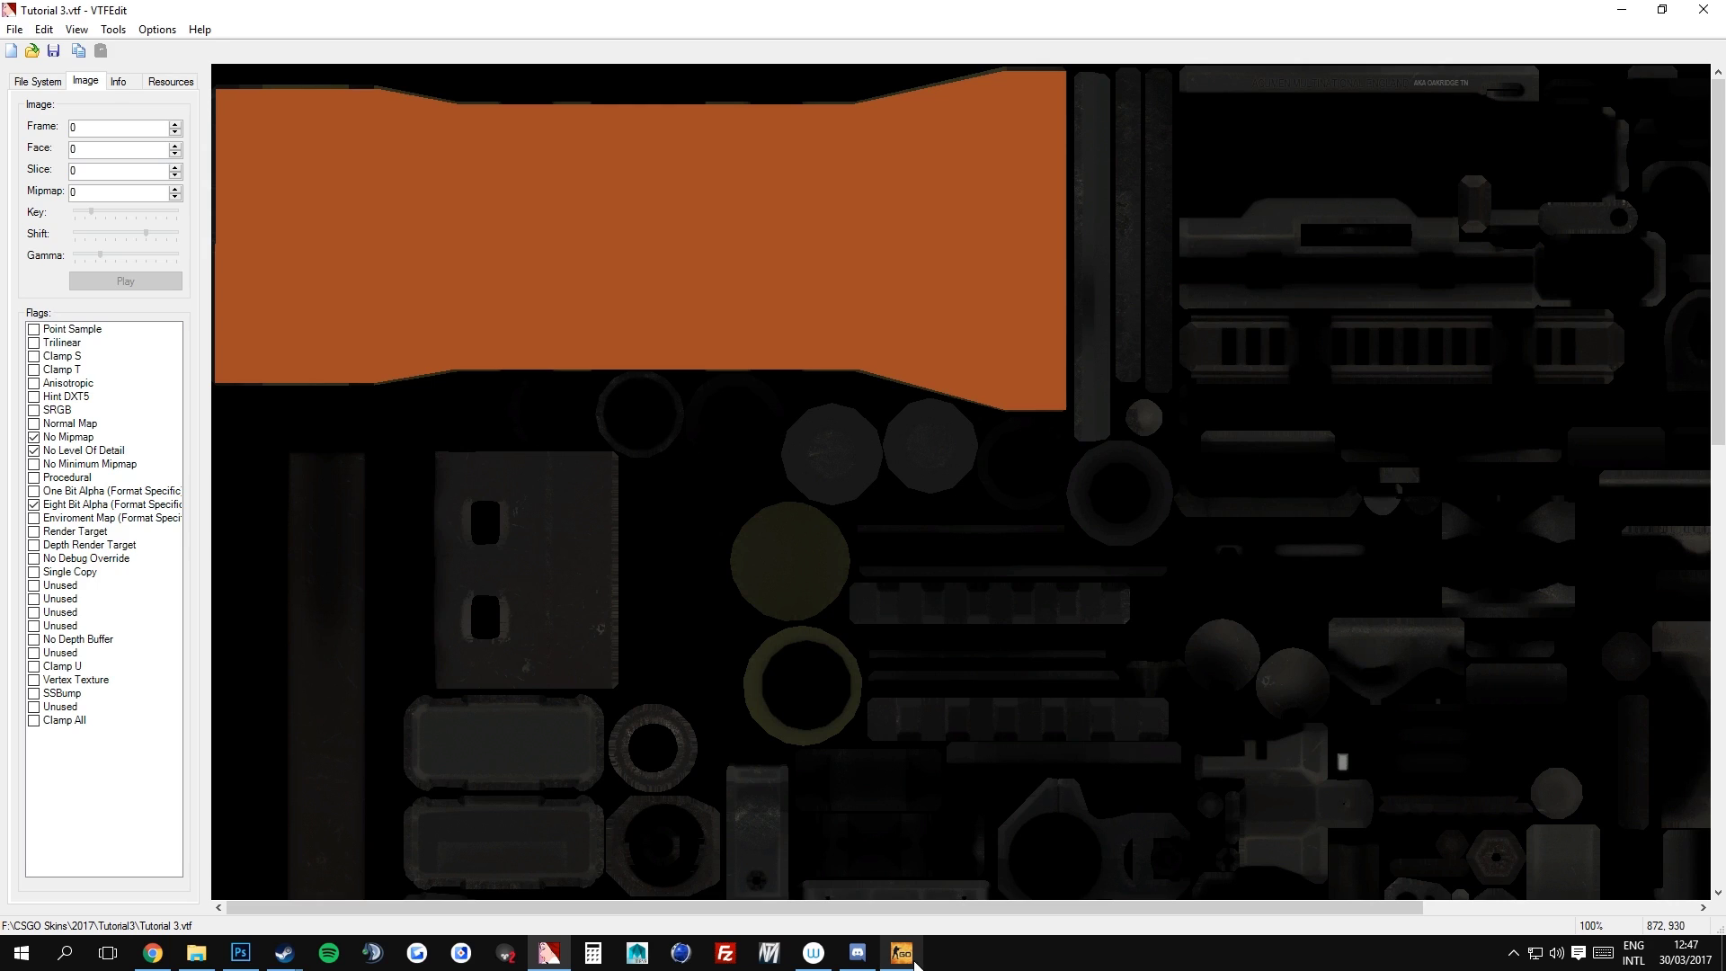
# Refresh the AWP to show the orange scope, then raise wear through Minimal Wear to 0.30 Field-Tested
pyautogui.click(913, 960)
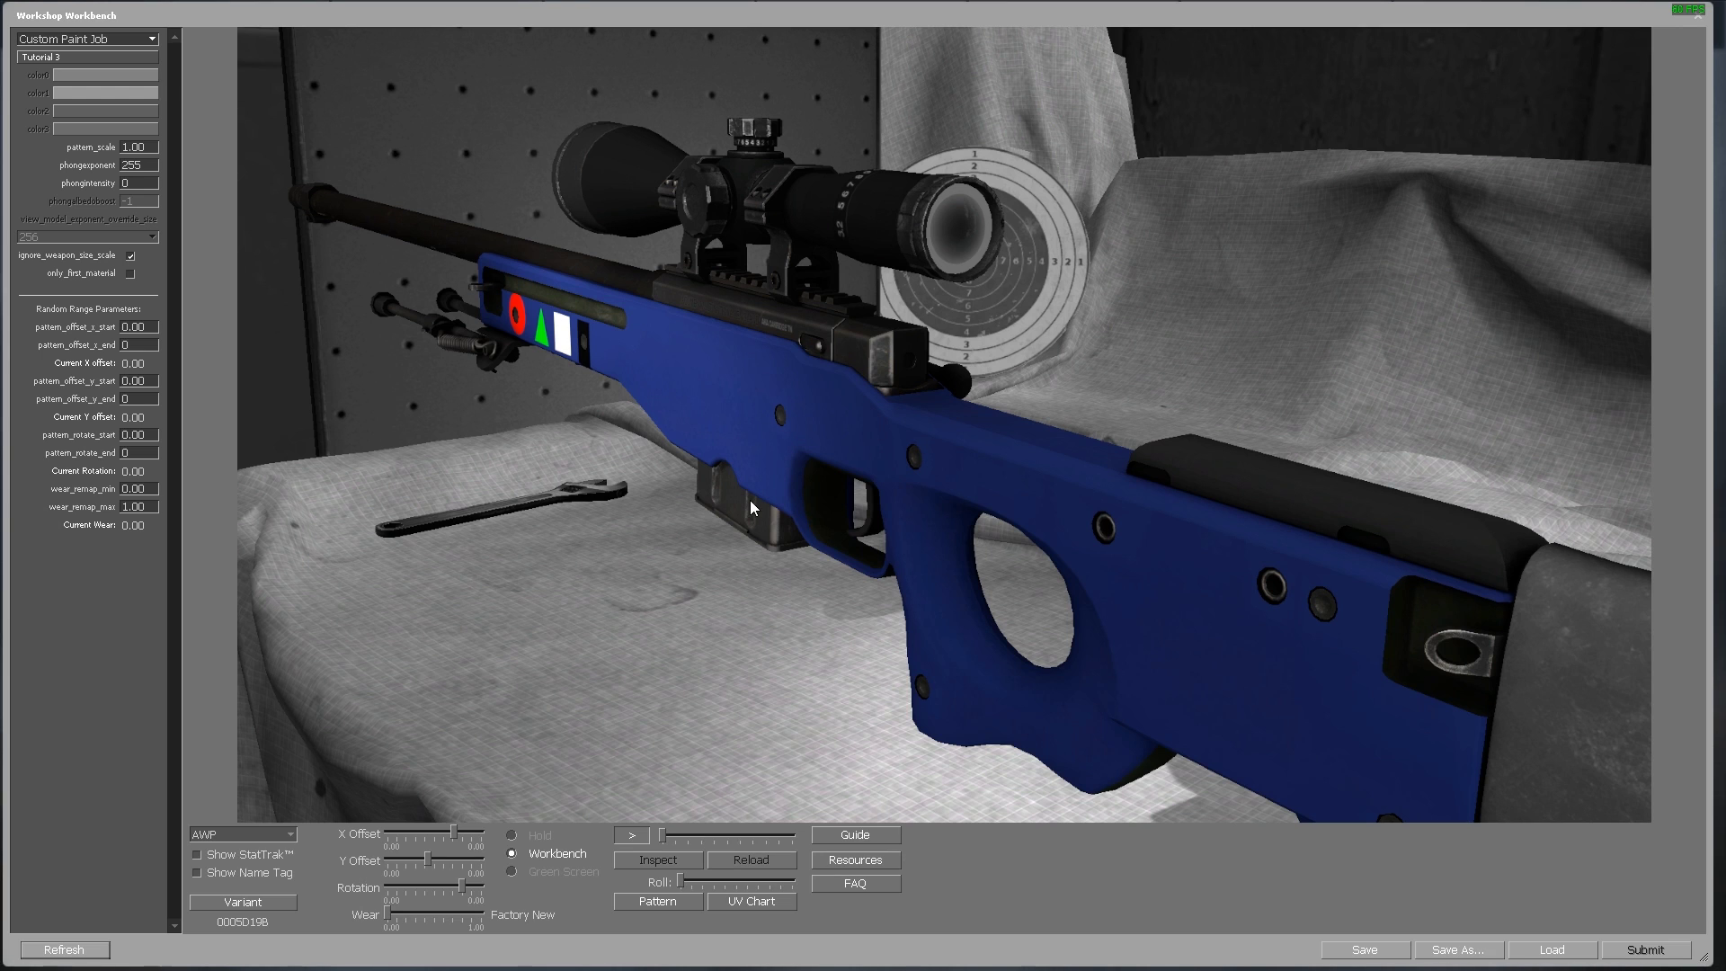
pyautogui.click(53, 954)
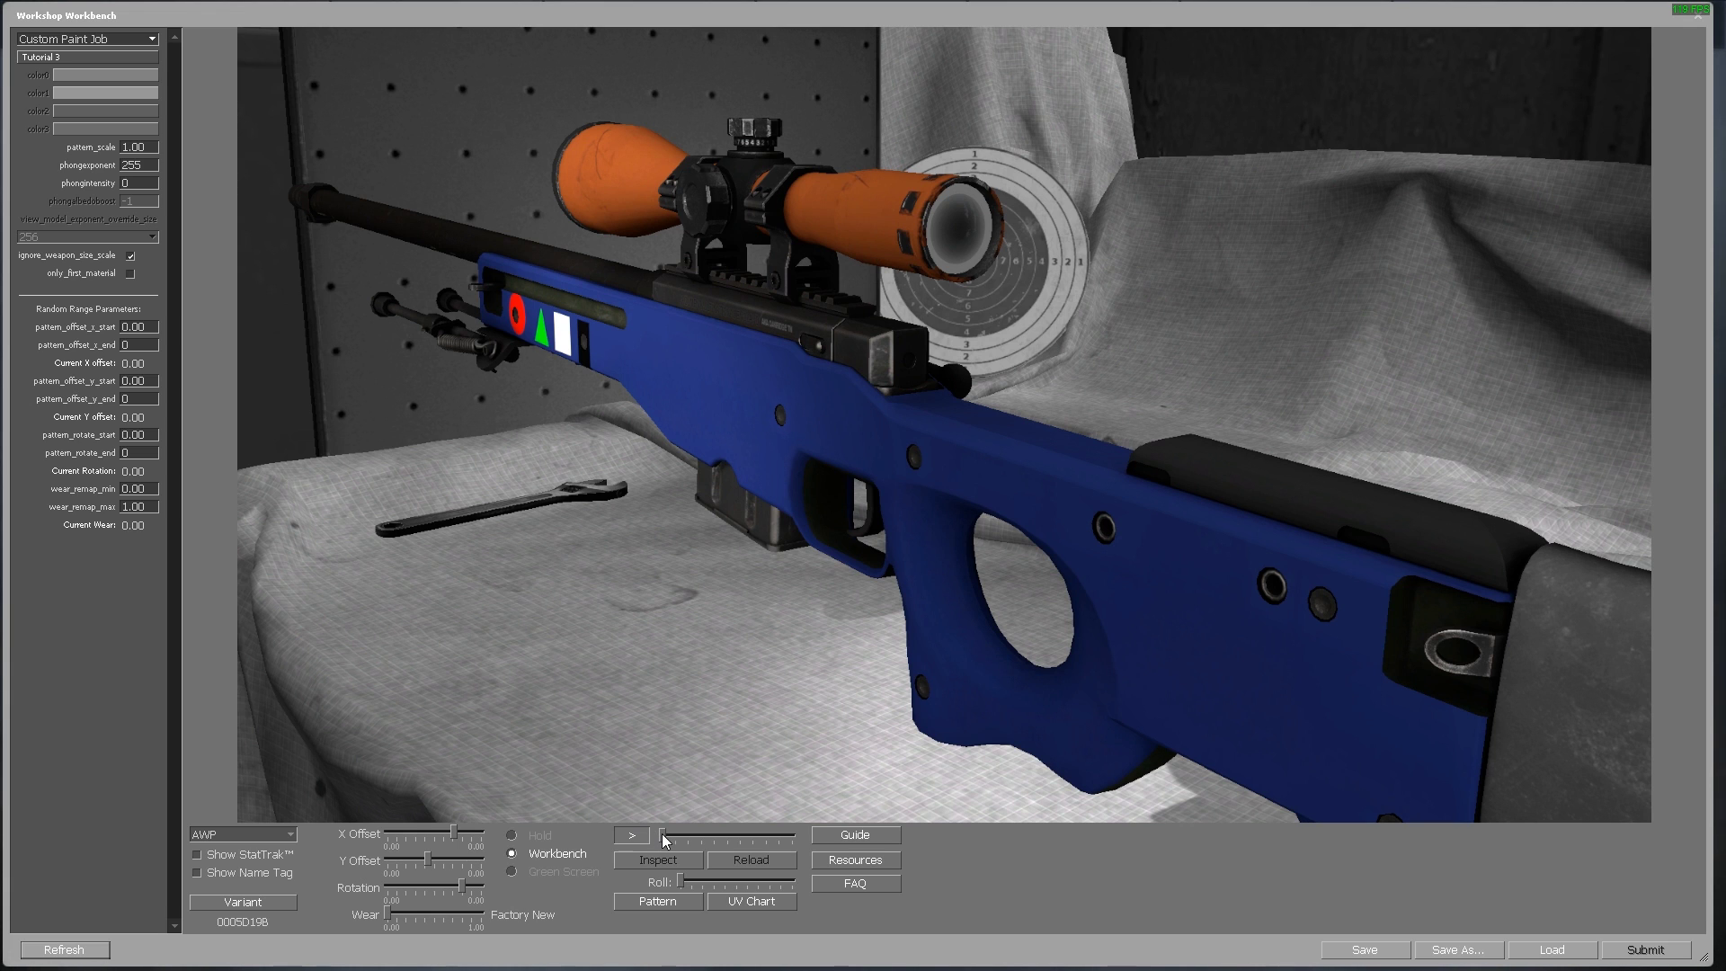
pyautogui.moveTo(663, 835); pyautogui.dragTo(690, 838)
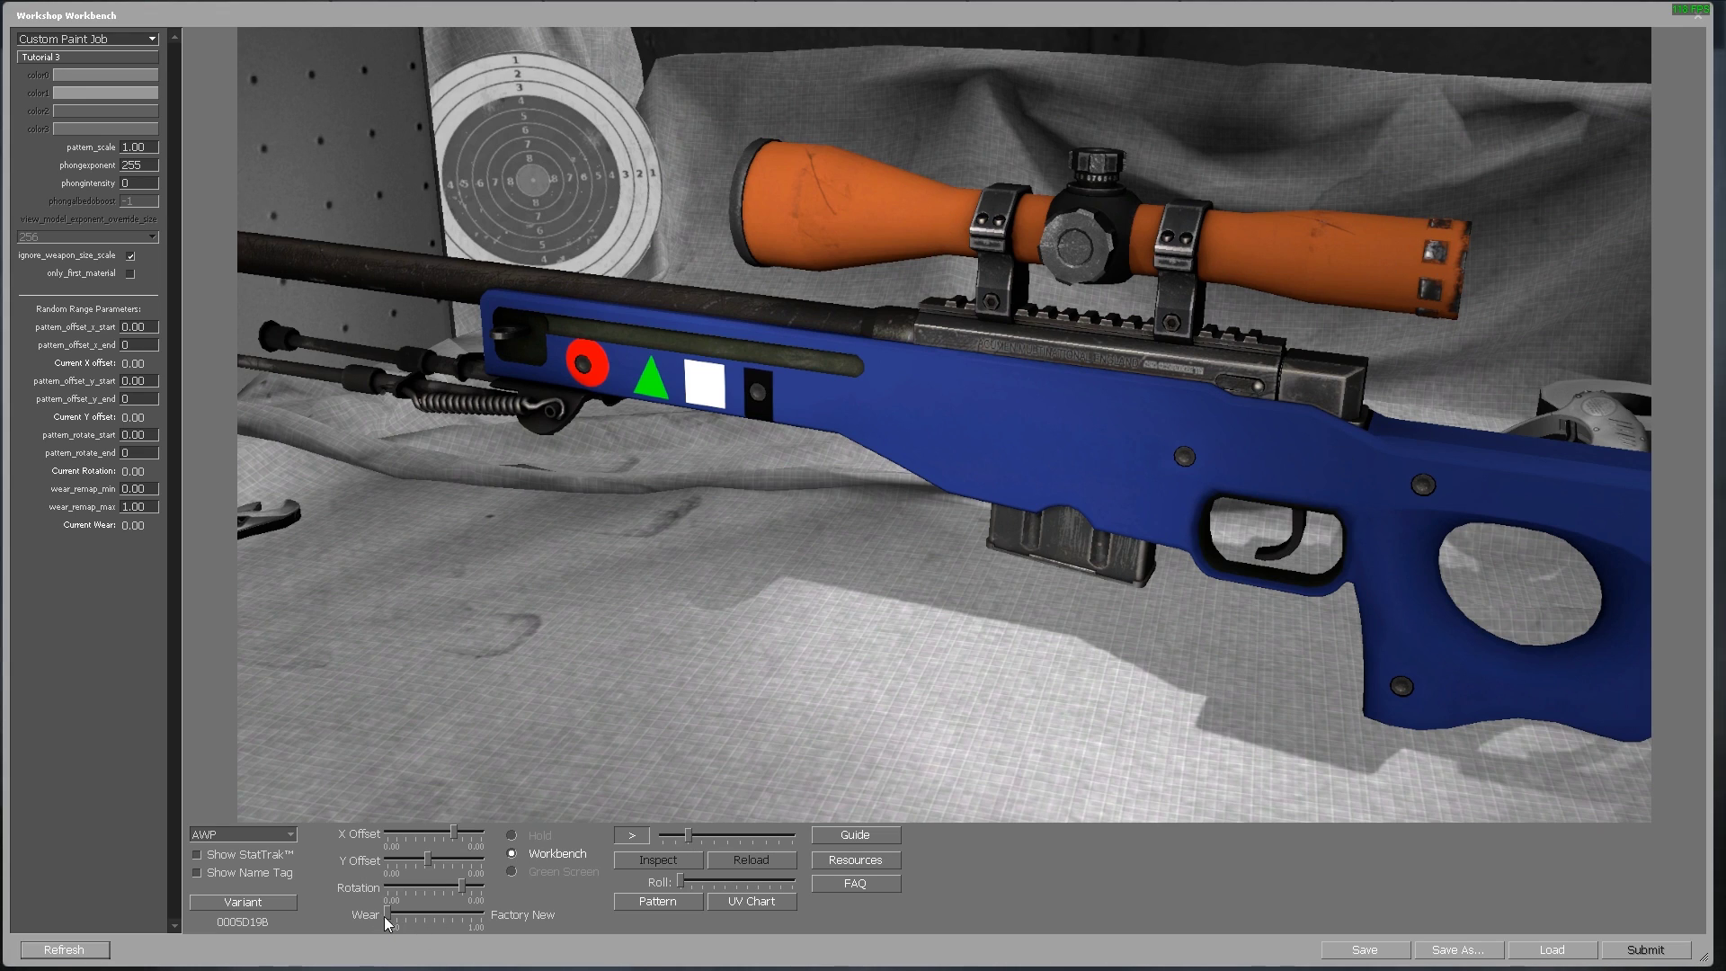
pyautogui.moveTo(390, 918); pyautogui.dragTo(397, 918)
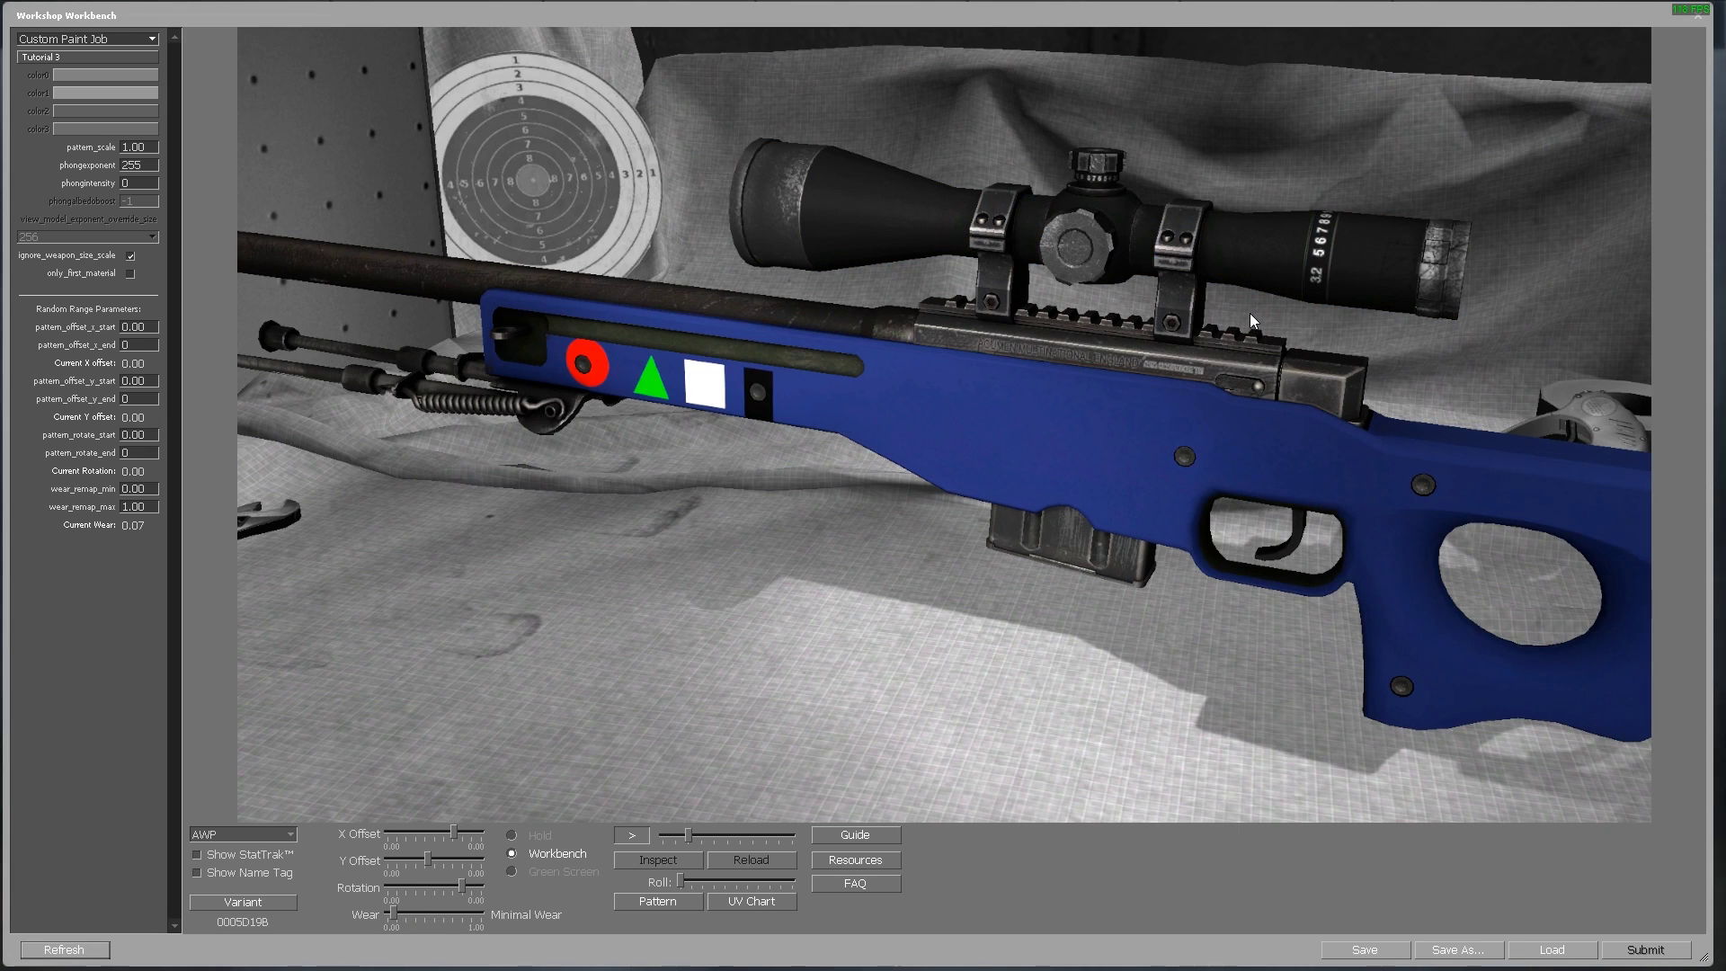
pyautogui.click(411, 913)
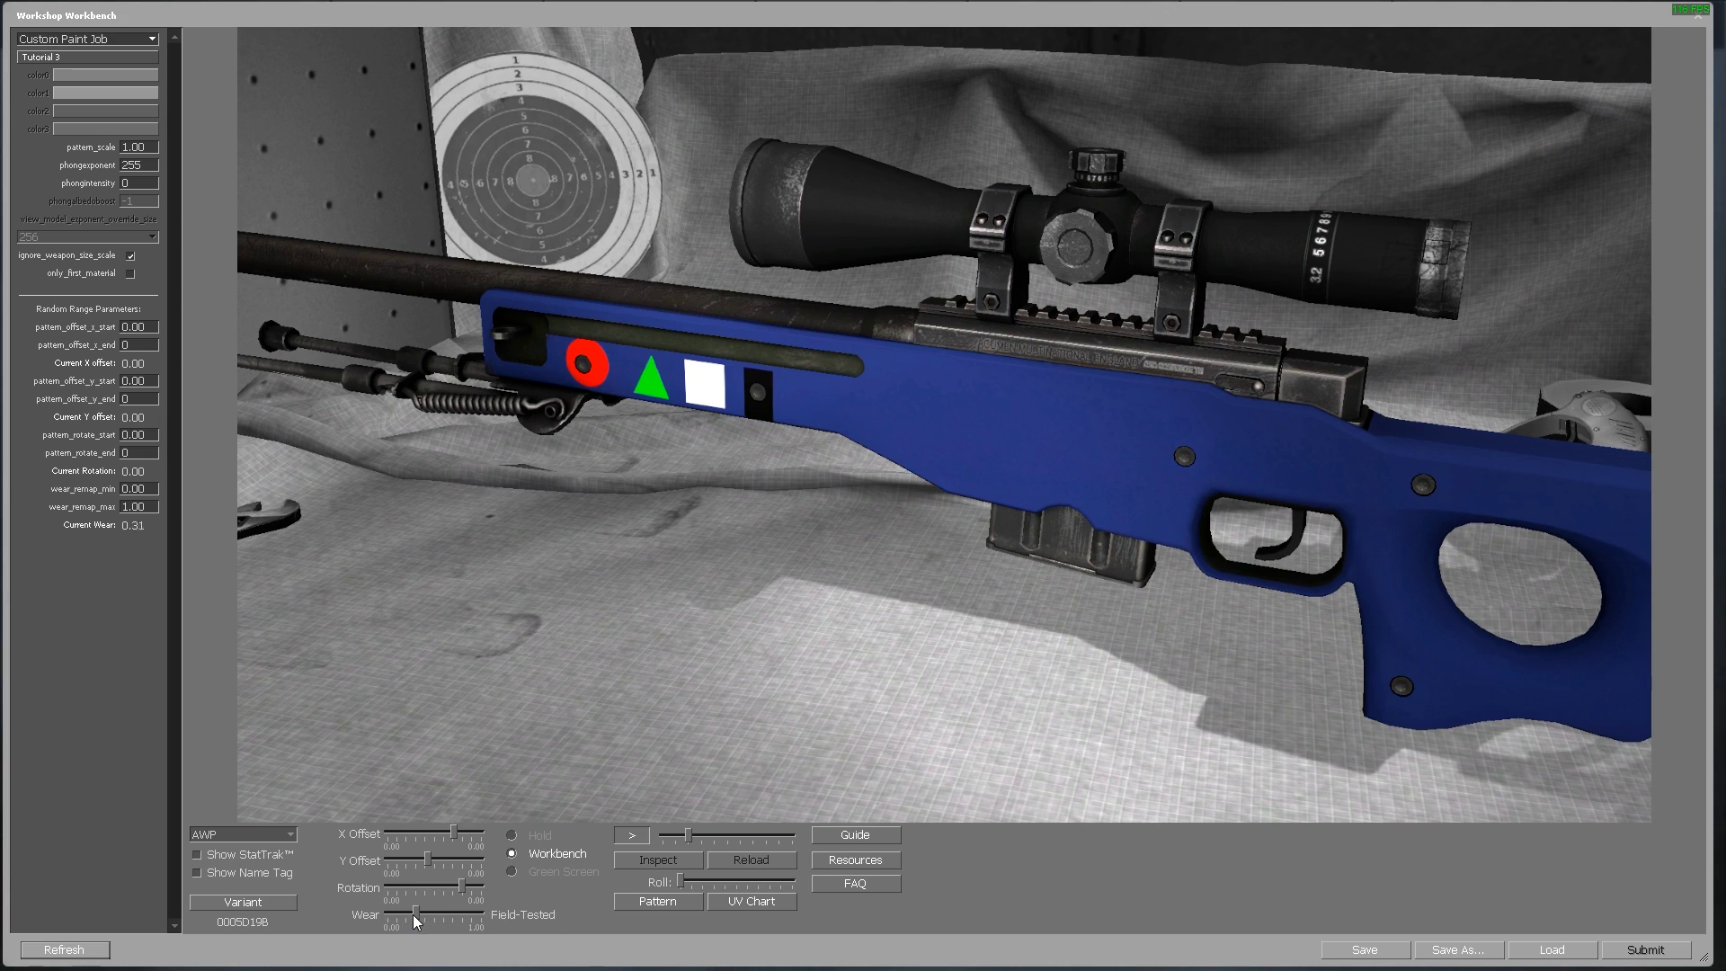
pyautogui.moveTo(412, 915); pyautogui.dragTo(410, 915)
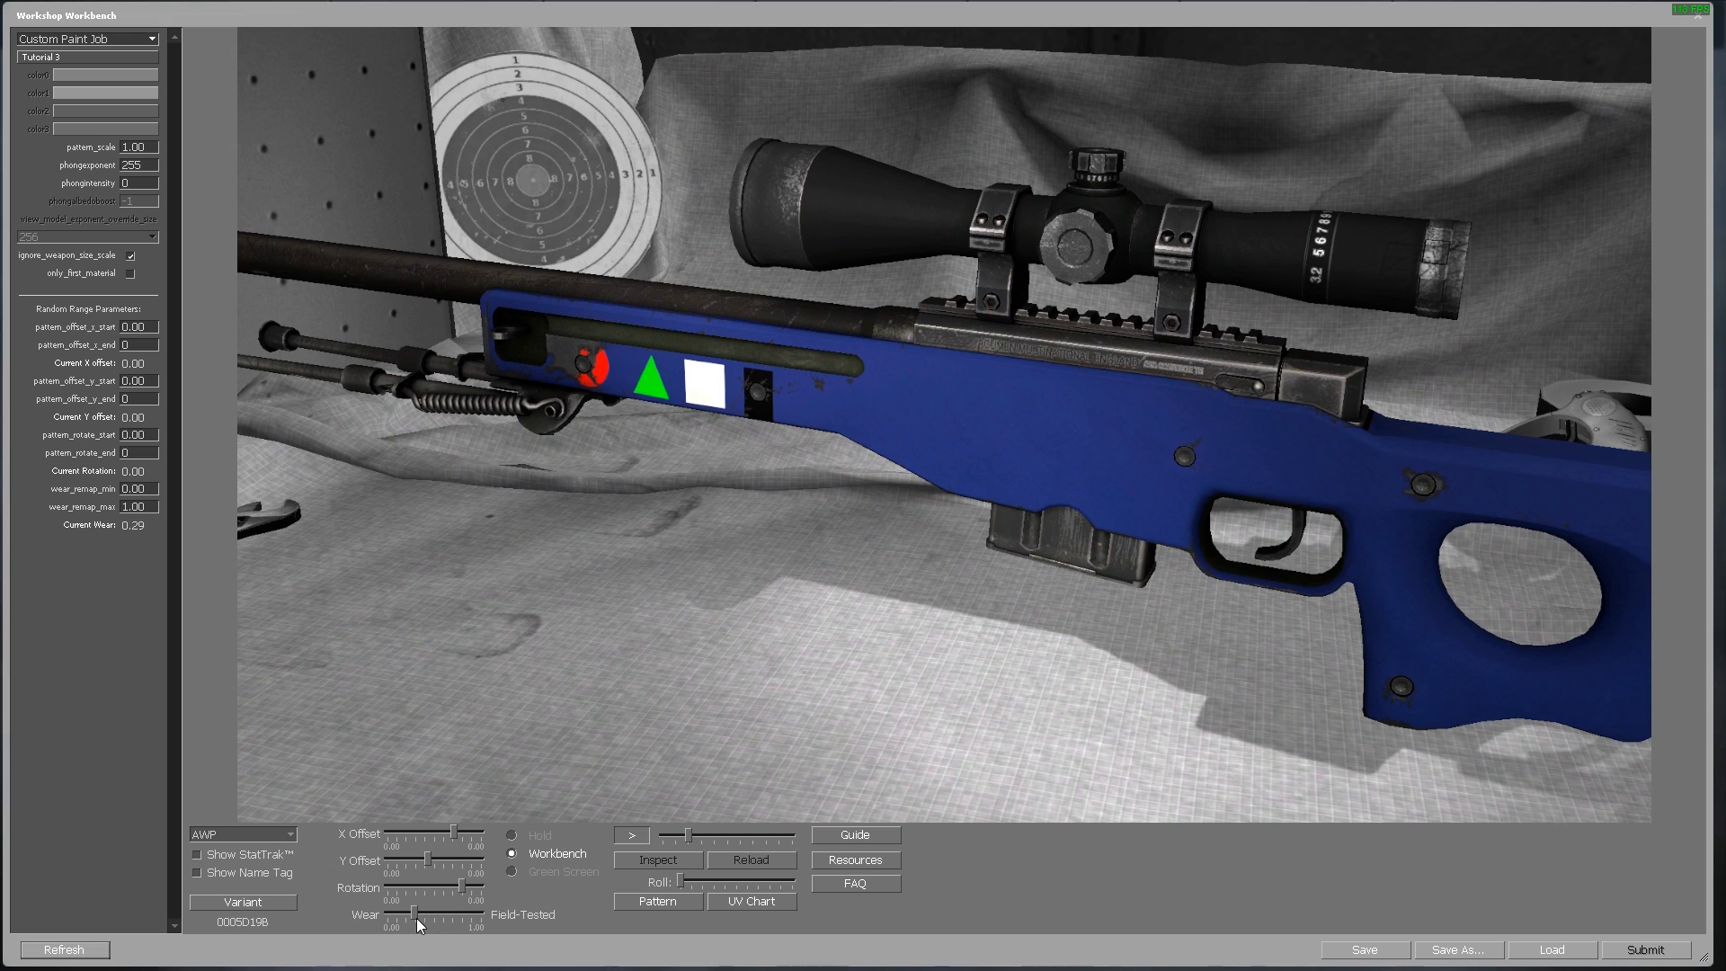
pyautogui.click(417, 918)
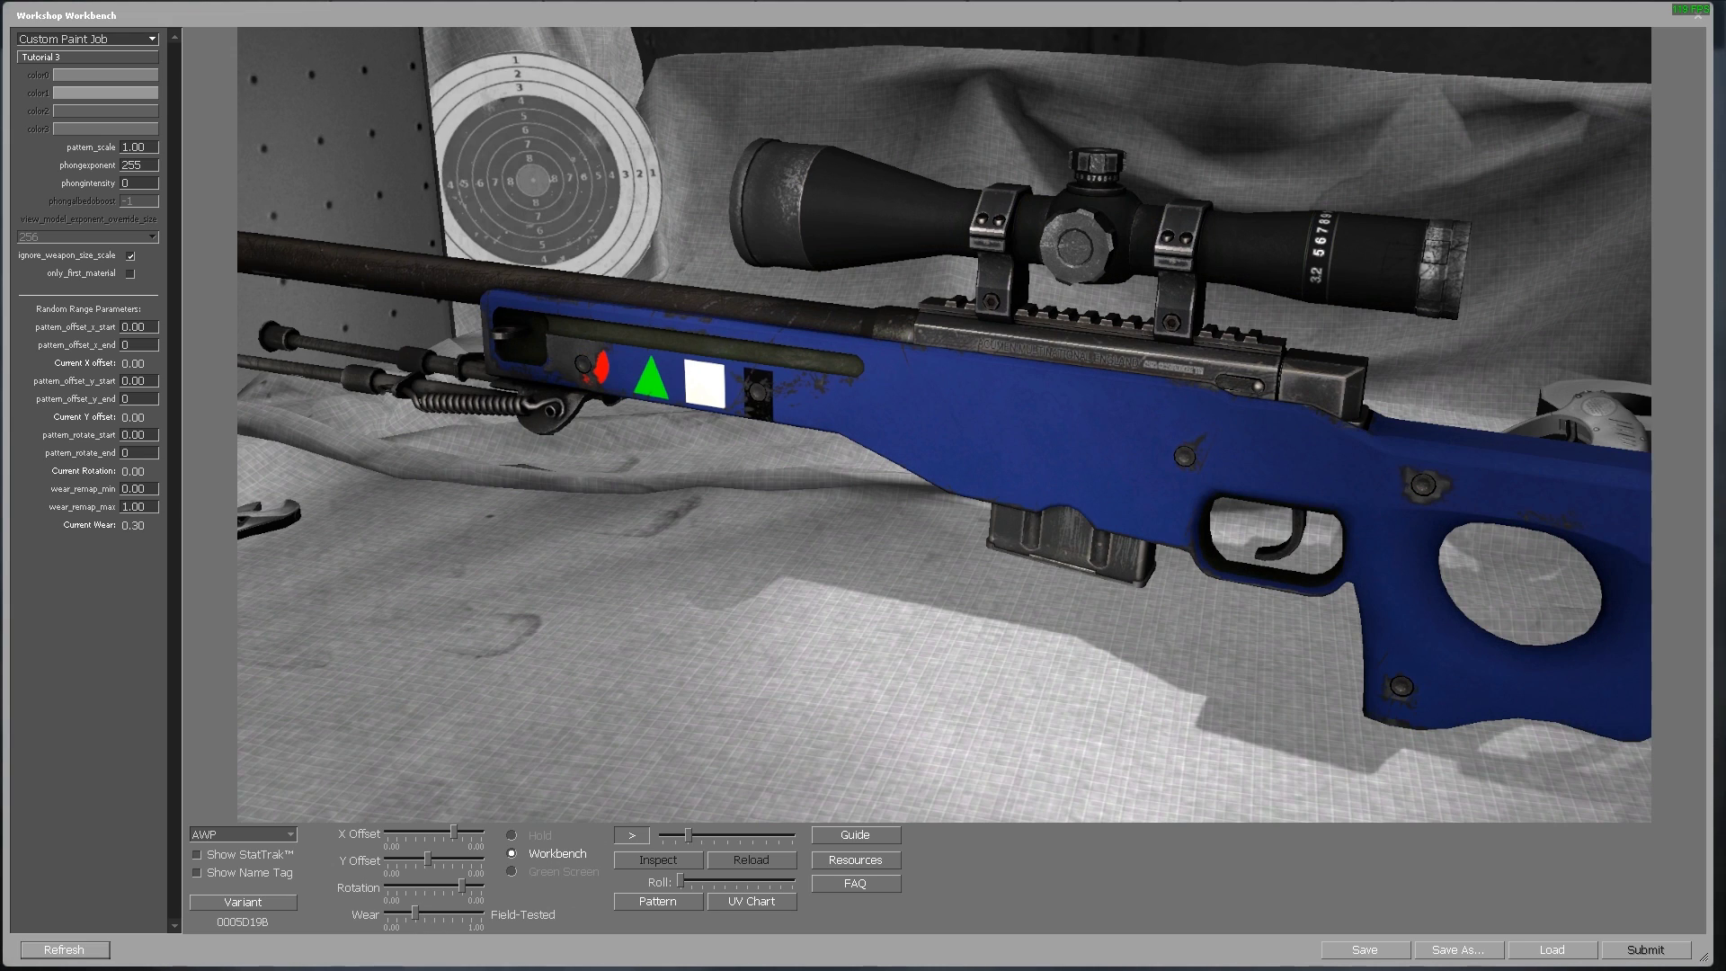
pyautogui.hotkey('alt', 'Tab')
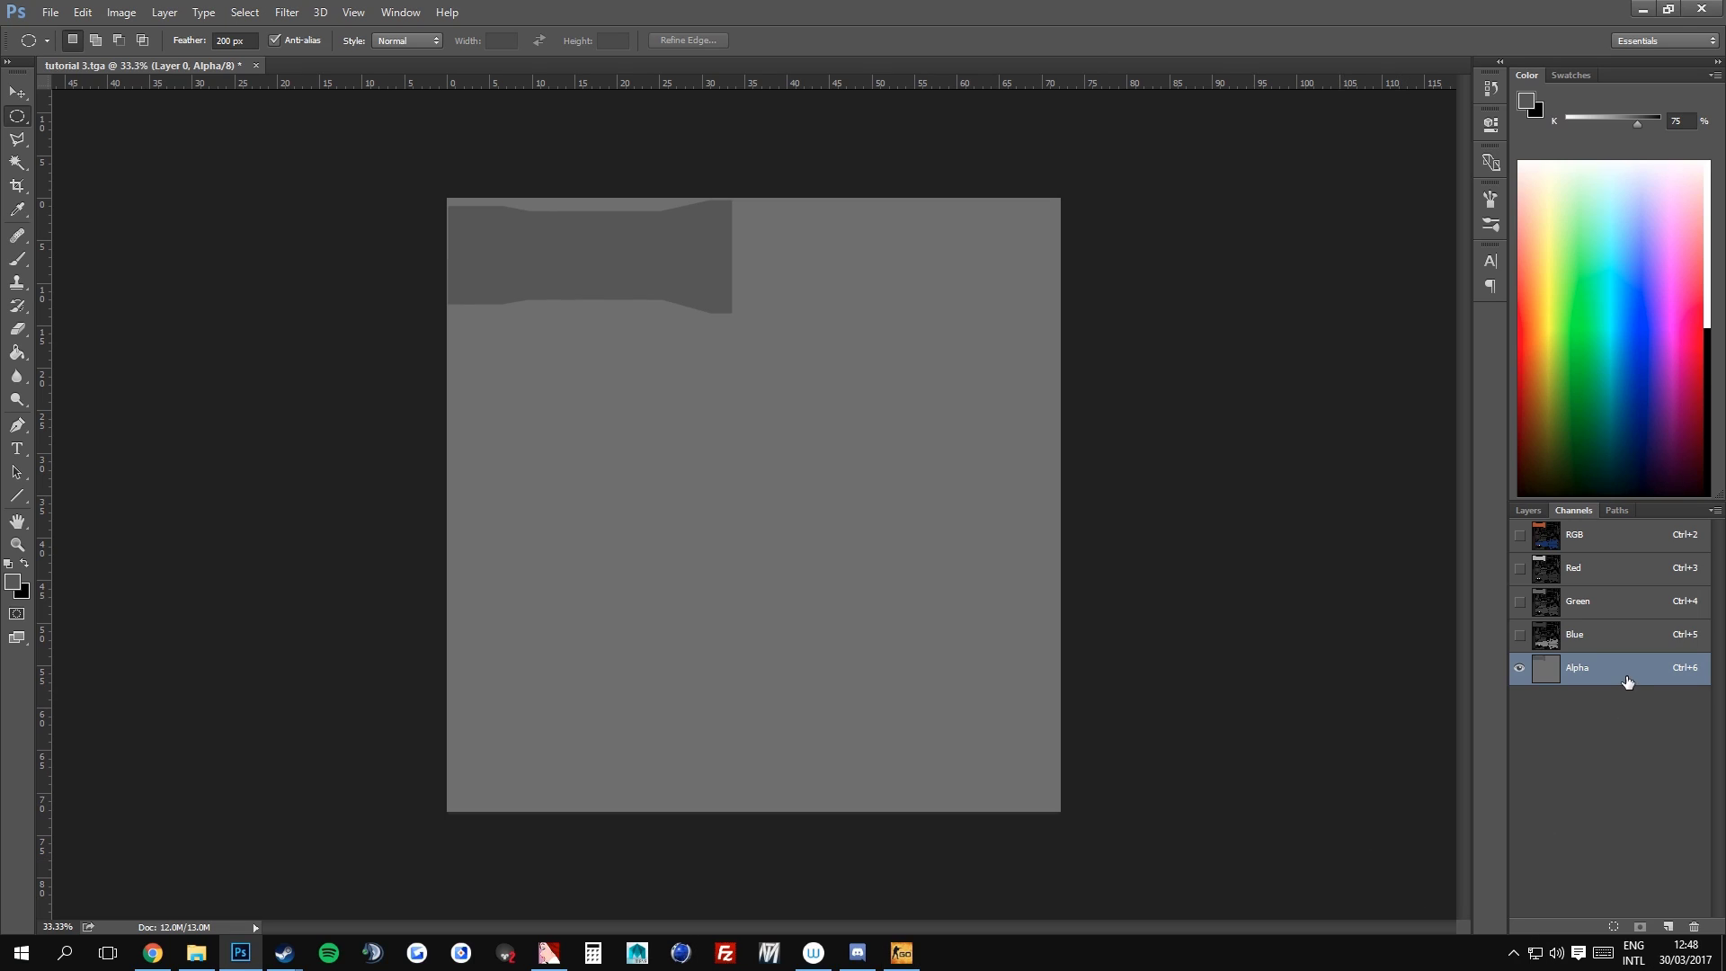
# Magic-wand select the orange scope region on the full-colour texture
pyautogui.click(1638, 539)
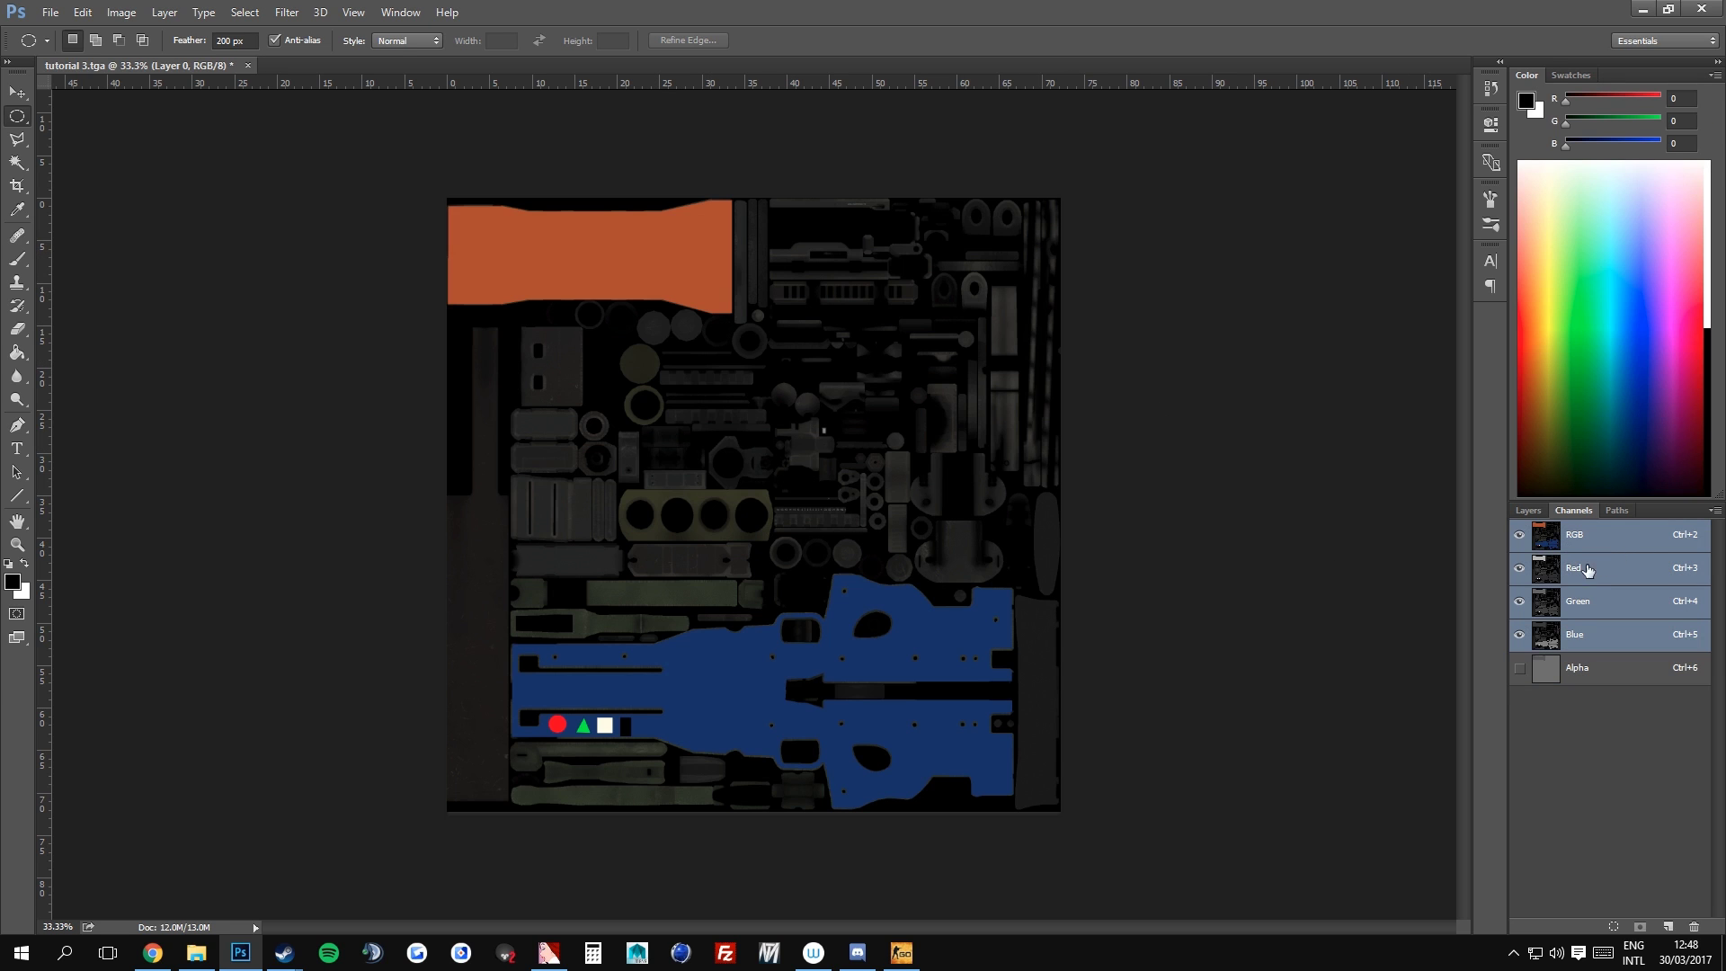
pyautogui.click(1528, 509)
pyautogui.press('w')
pyautogui.click(640, 274)
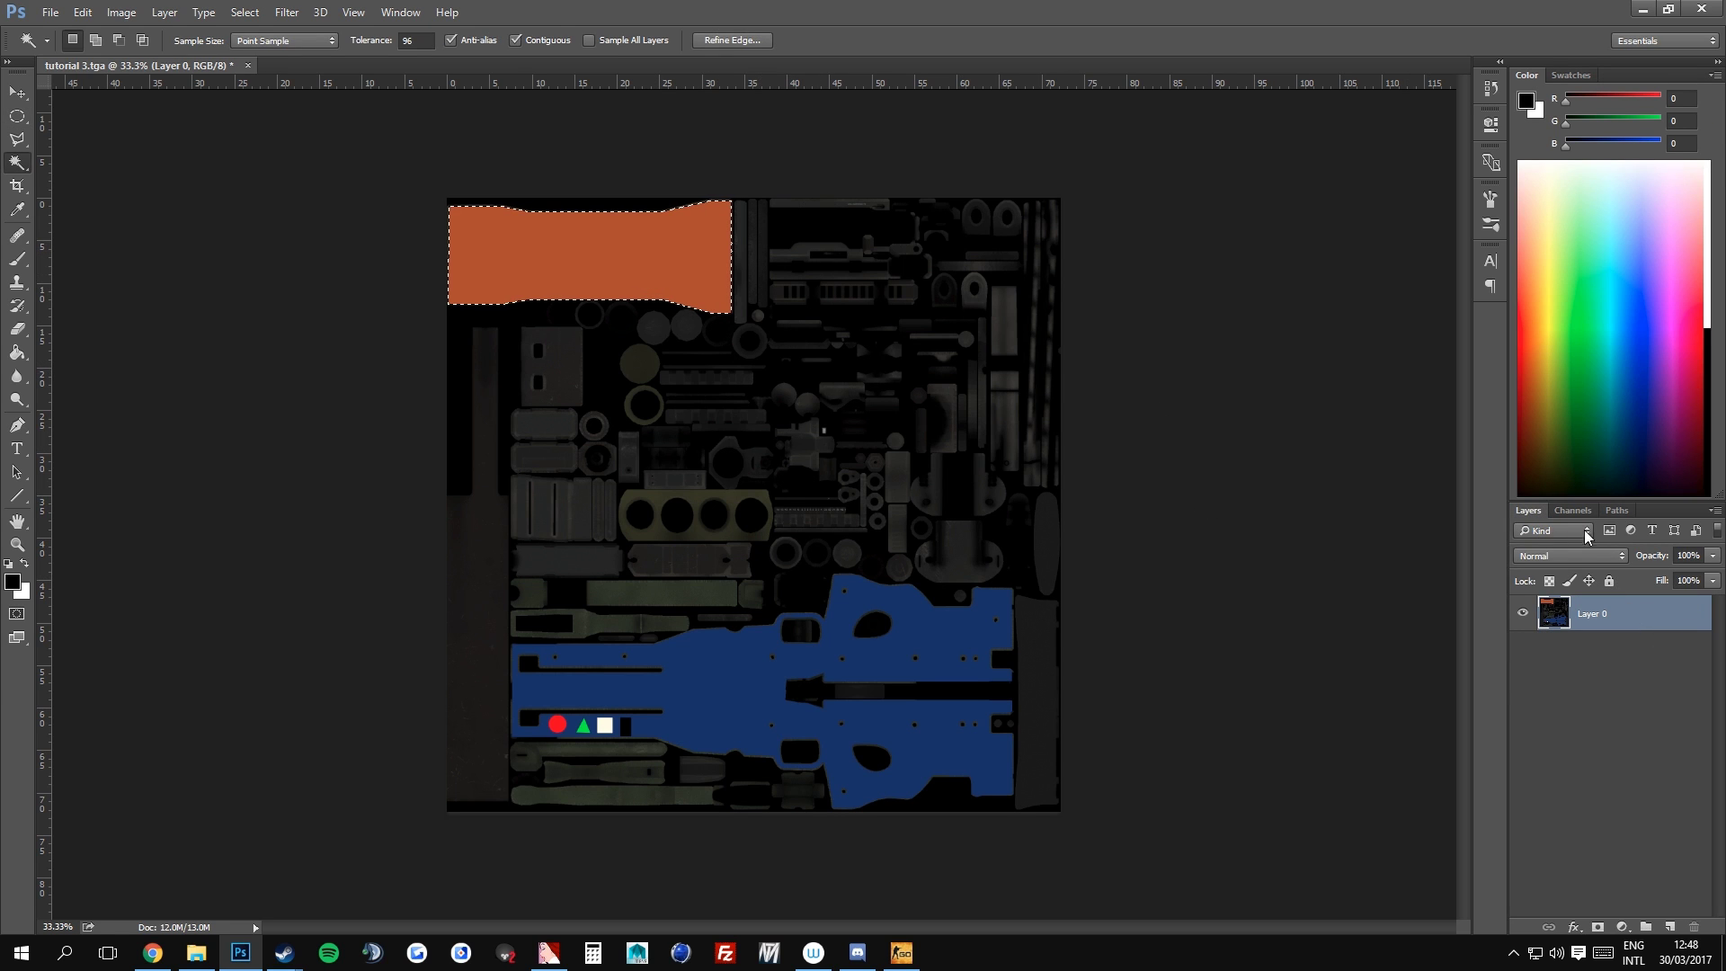
# Refill the scope on the Alpha channel with darker ~80% grey, deselect, and return to RGB view
pyautogui.click(1573, 509)
pyautogui.click(1577, 667)
pyautogui.moveTo(1634, 128); pyautogui.dragTo(1642, 128)
pyautogui.press('m')
pyautogui.hotkey('alt', 'BackSpace')
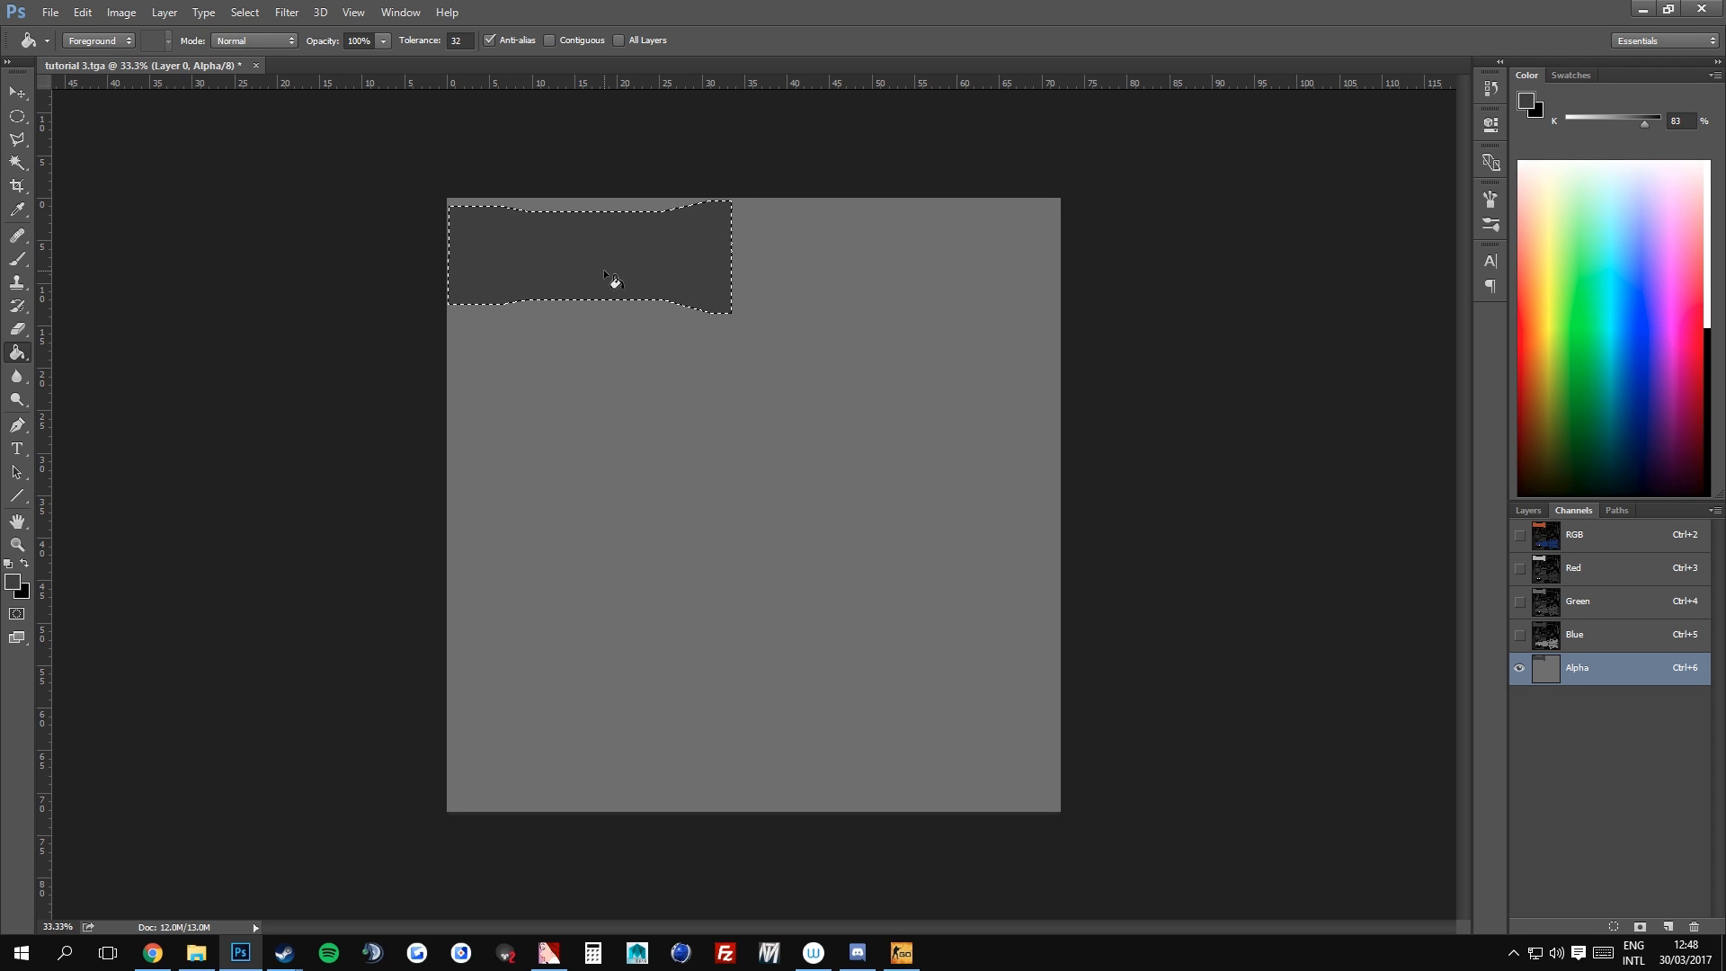
pyautogui.hotkey('ctrl', 'd')
pyautogui.click(1528, 509)
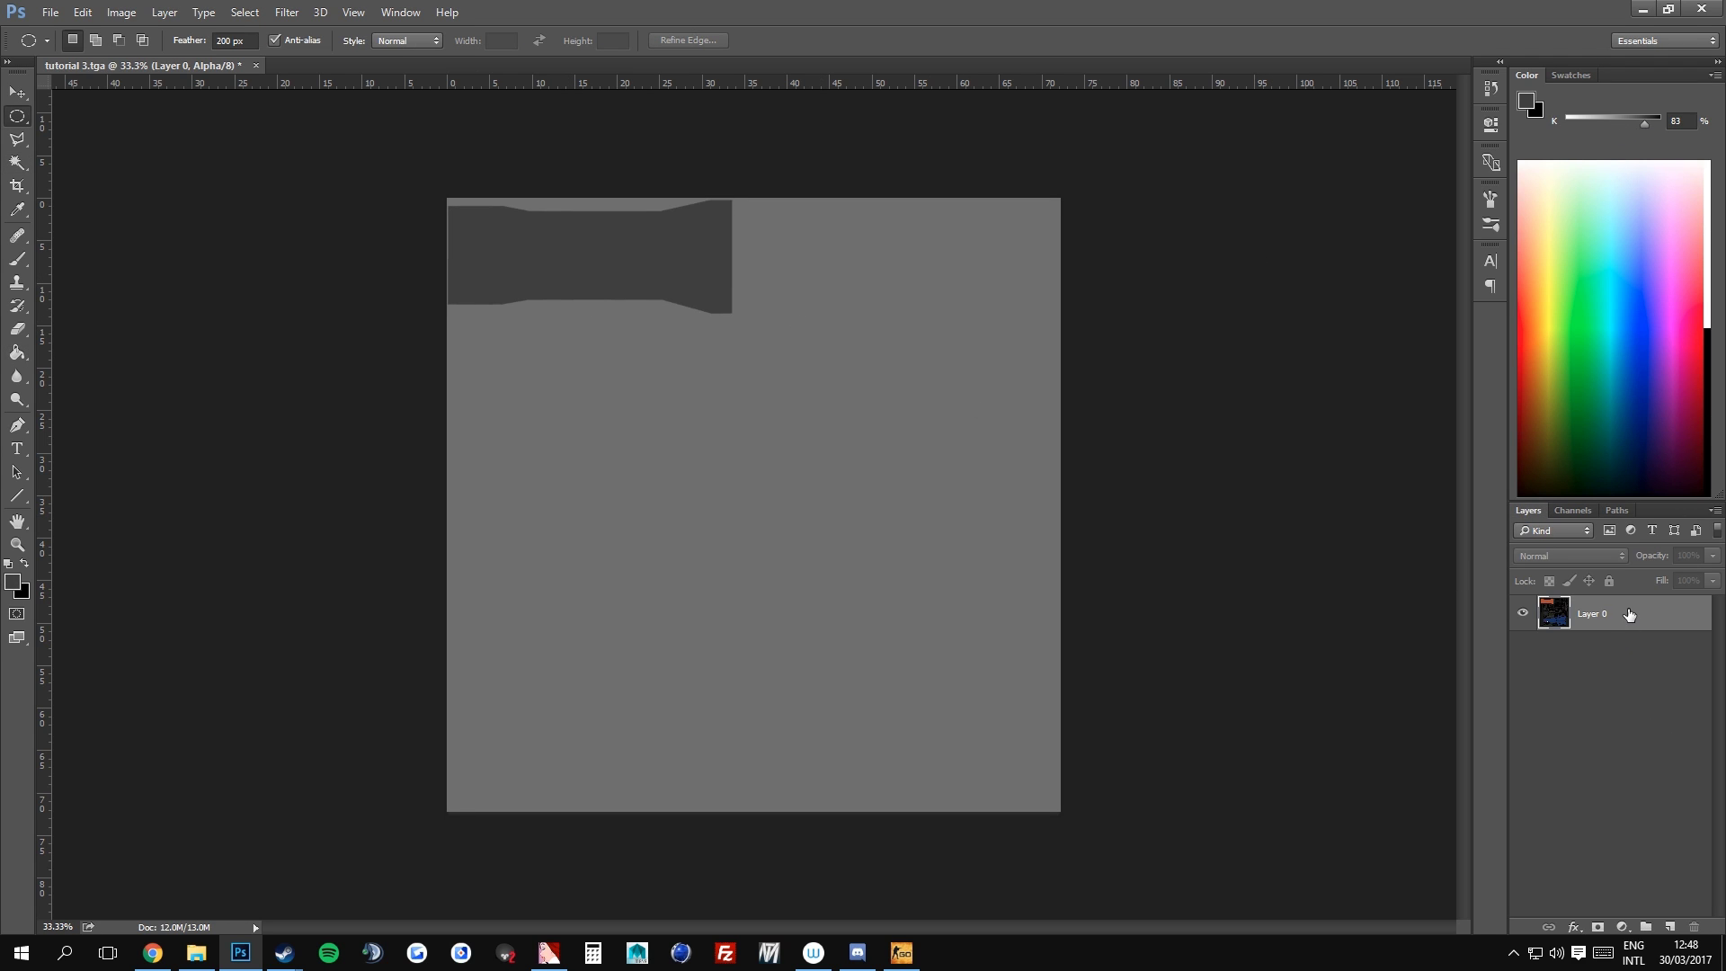
pyautogui.click(1629, 615)
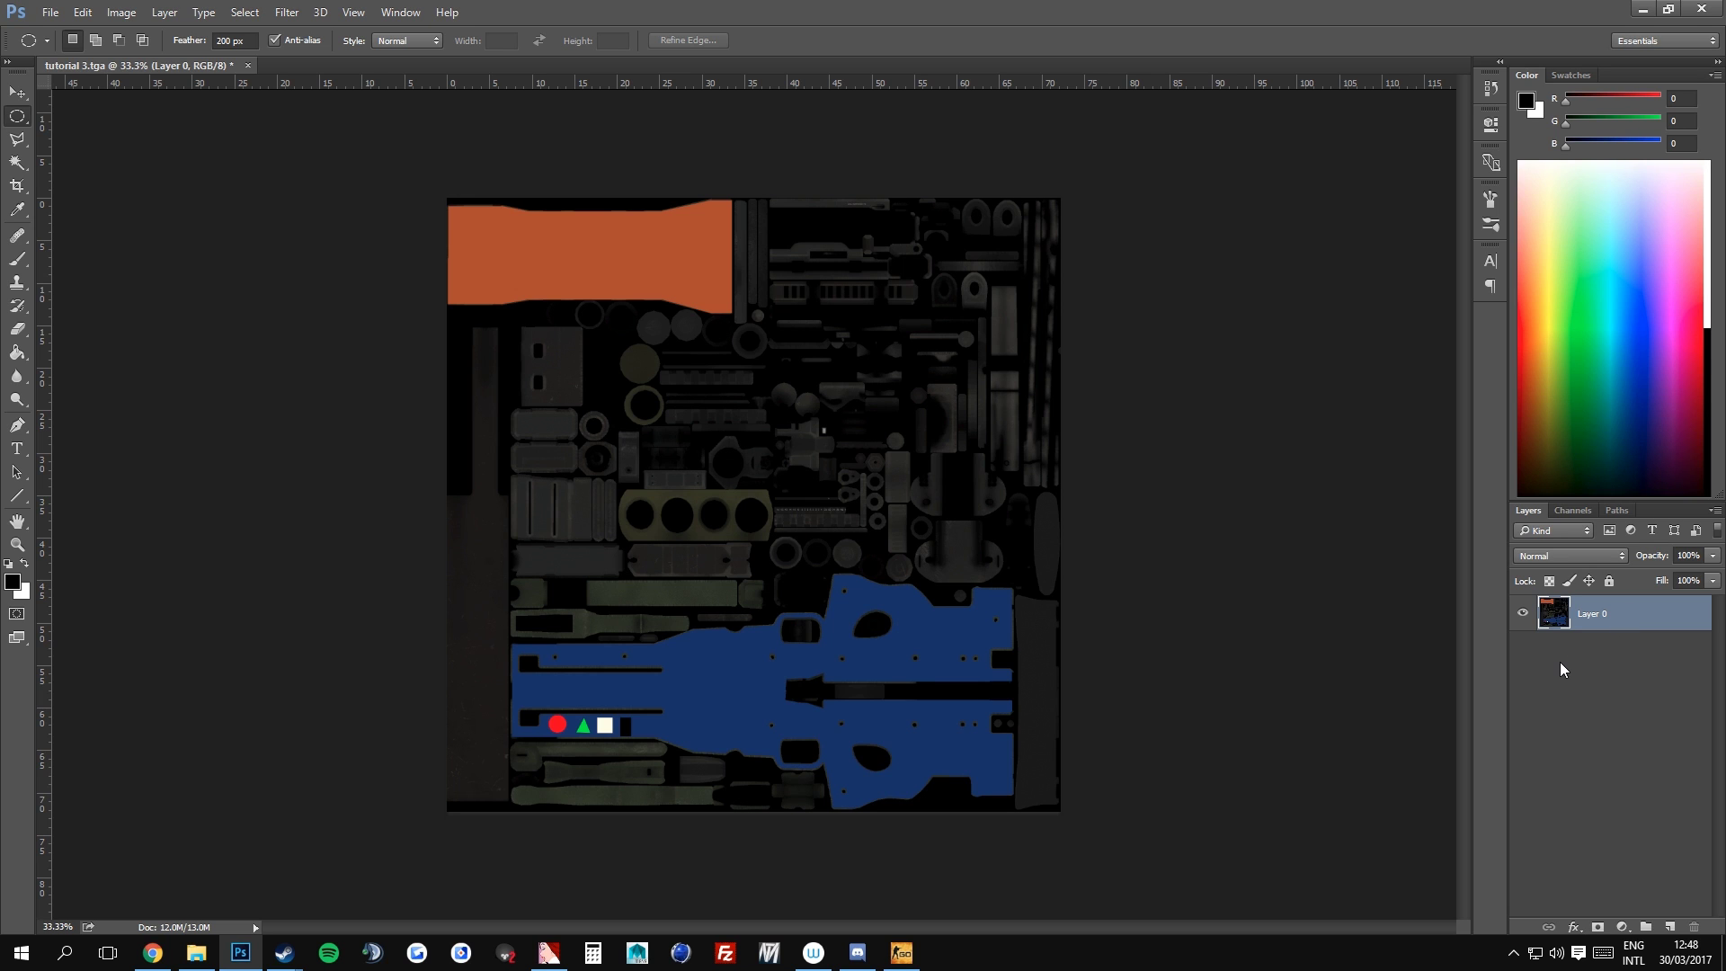
# Zoom in on the red circle and magic-wand select it
pyautogui.hotkey('ctrl', '+')
pyautogui.scroll(-5, 899, 678)
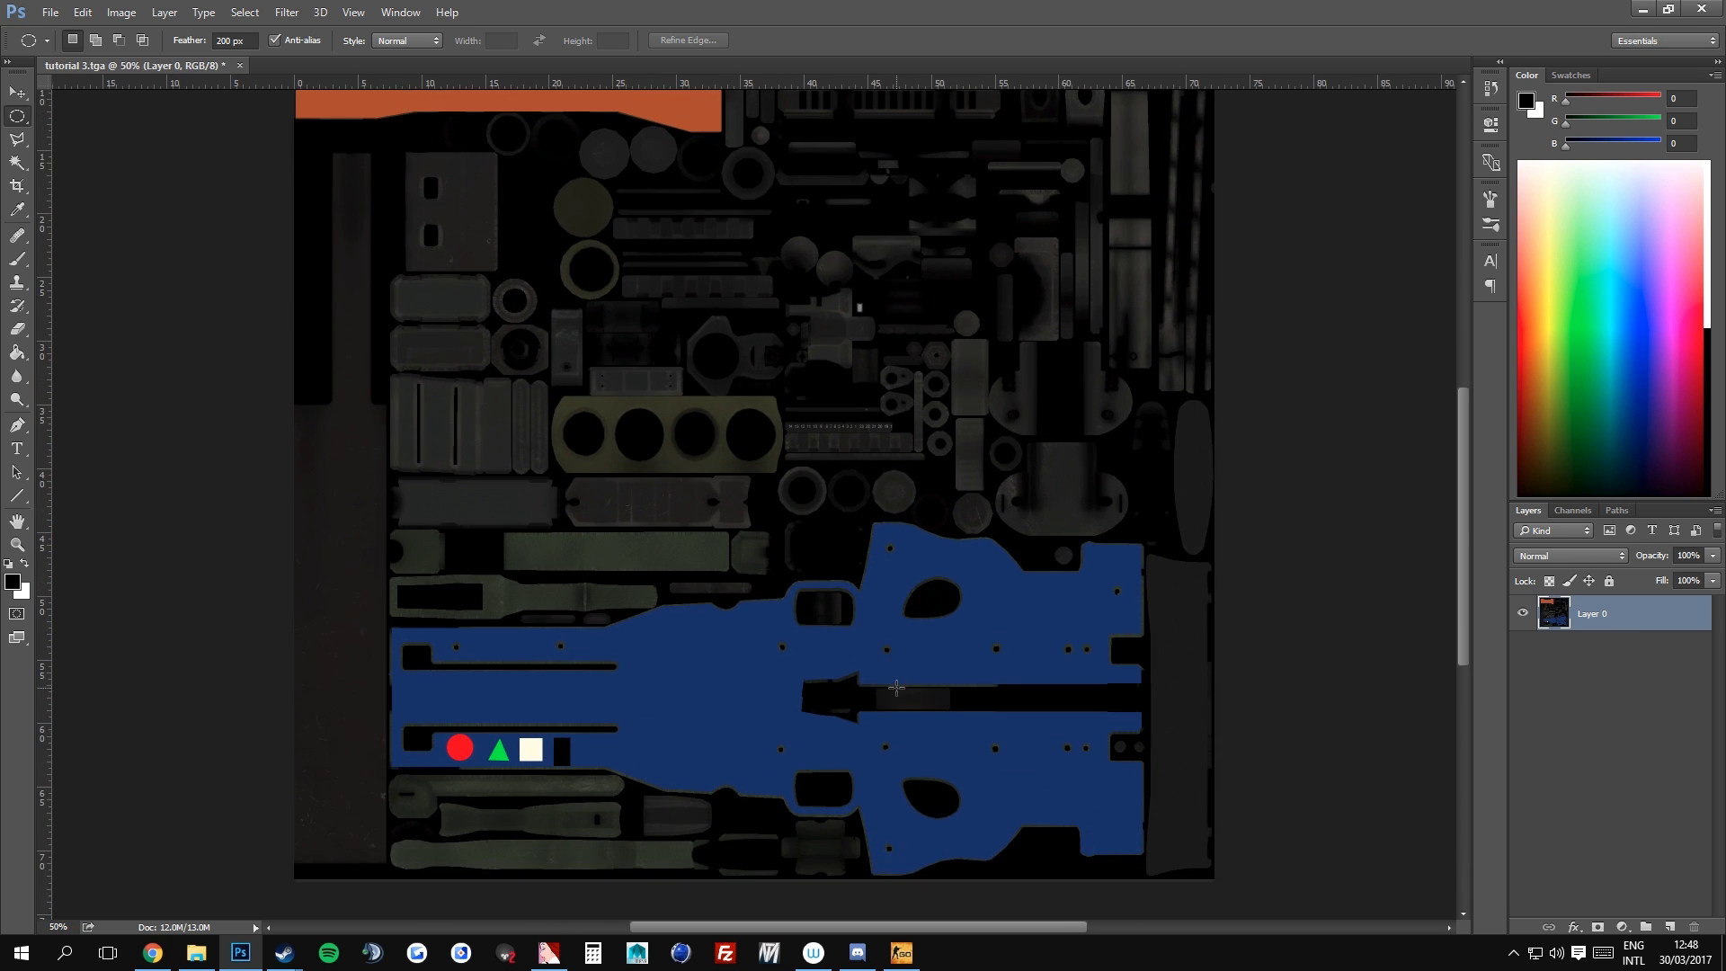
pyautogui.hotkey('ctrl', '+')
pyautogui.scroll(-3, 898, 678)
pyautogui.hotkey('ctrl', '+')
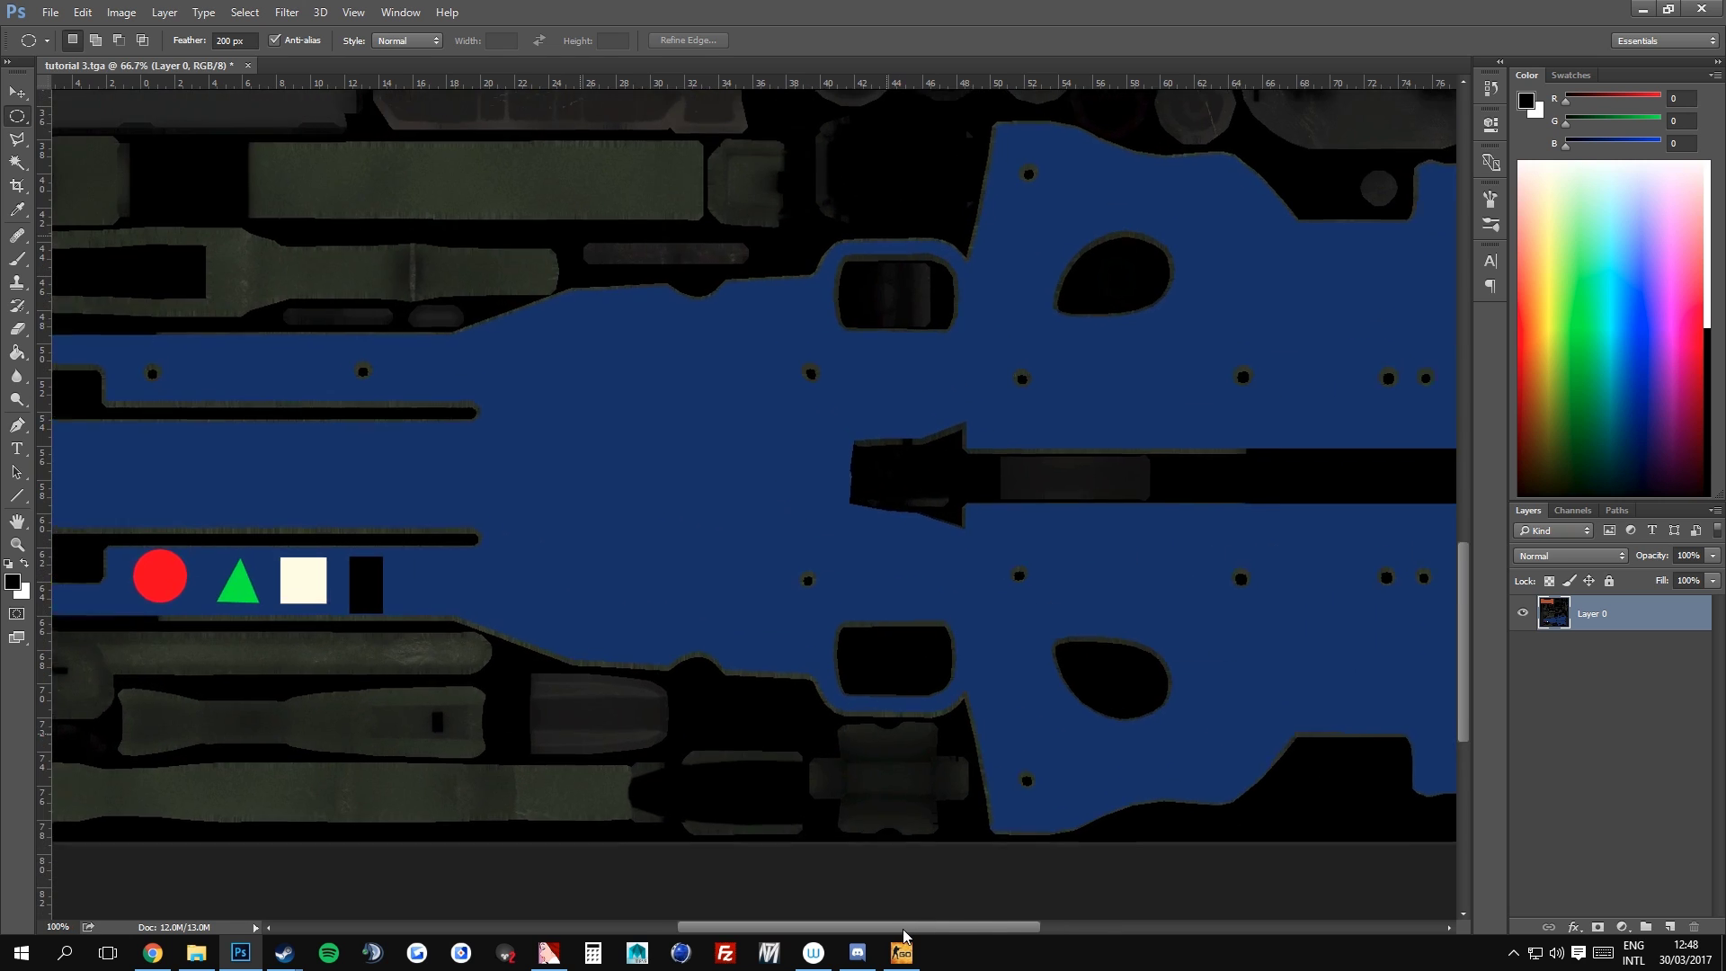
pyautogui.hotkey('ctrl', '+')
pyautogui.moveTo(890, 926); pyautogui.dragTo(725, 923)
pyautogui.scroll(-1, 584, 719)
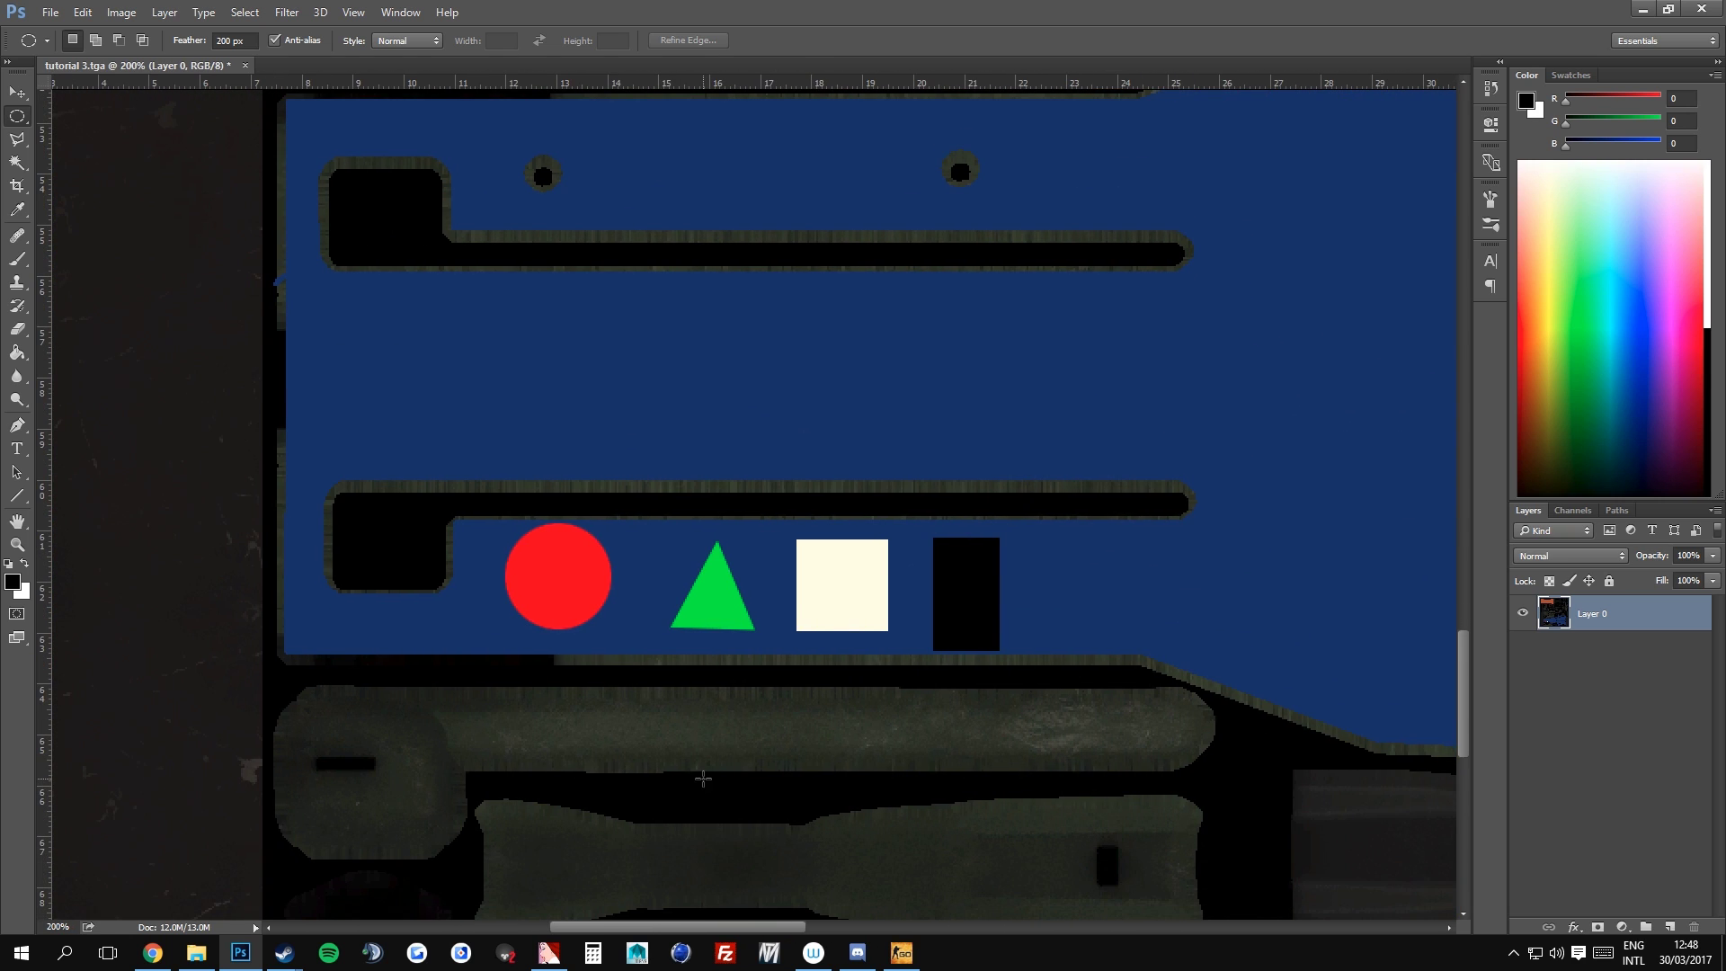
pyautogui.hotkey('ctrl', '+')
pyautogui.press('w')
pyautogui.click(465, 593)
# Fill the circle's area on the Alpha channel with 25% grey, then deselect
pyautogui.click(1571, 509)
pyautogui.click(1625, 676)
pyautogui.moveTo(1643, 122); pyautogui.dragTo(1564, 126)
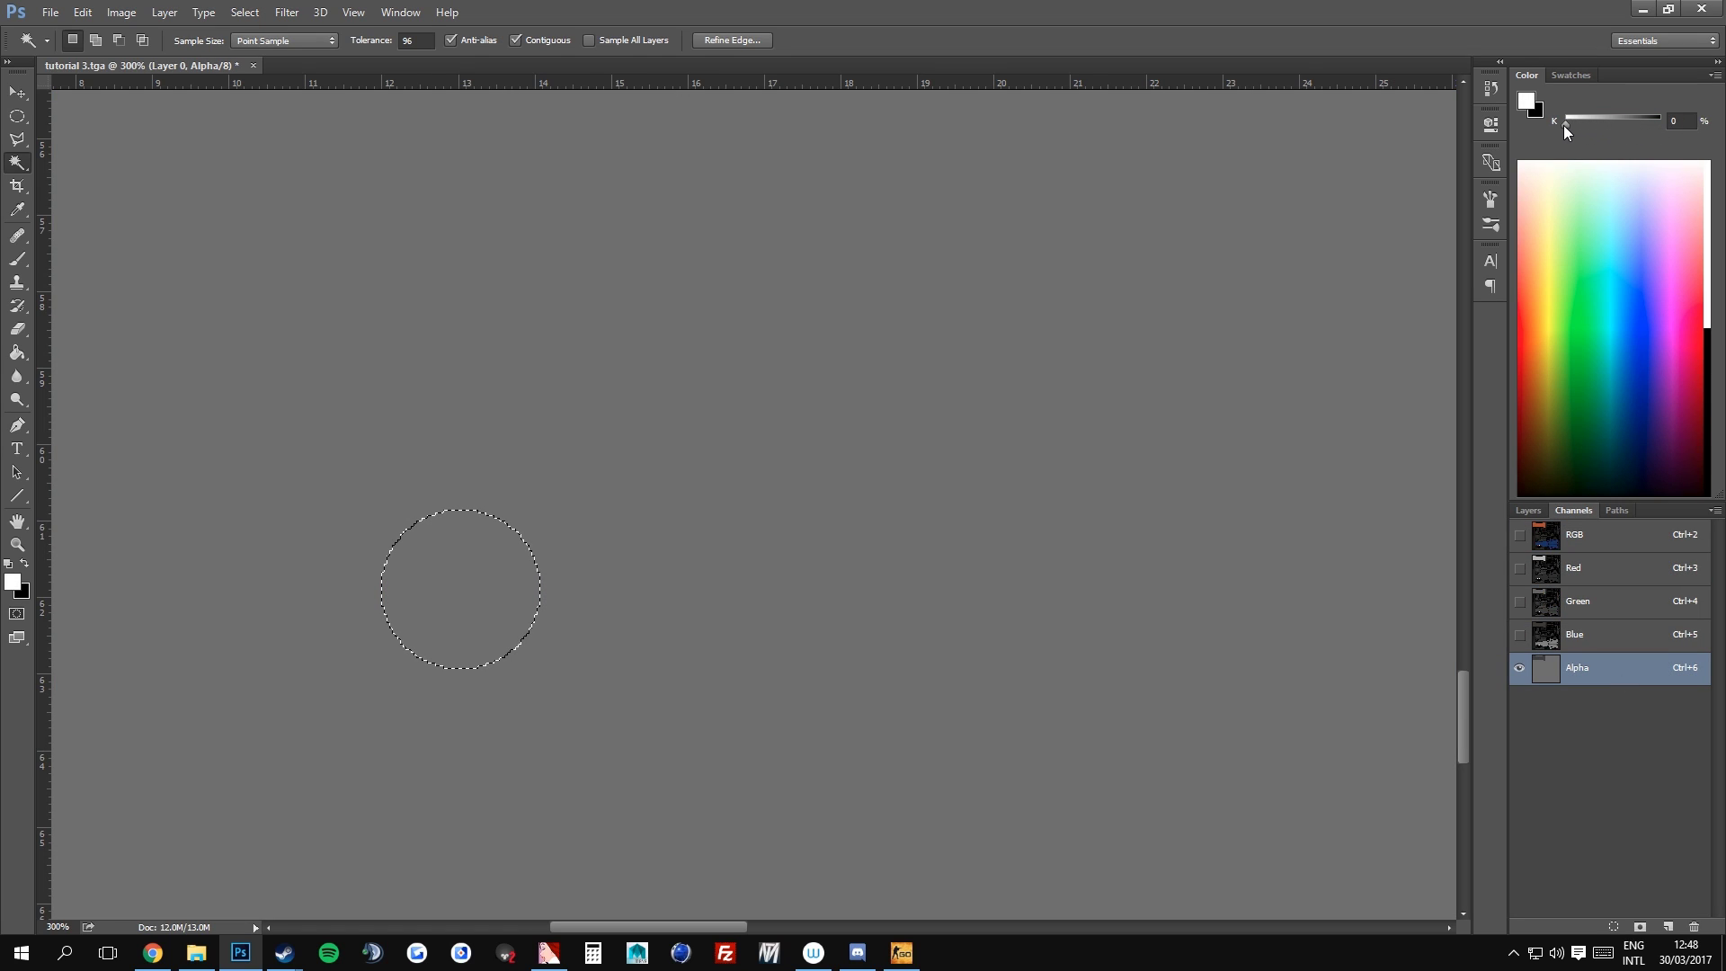
pyautogui.doubleClick(1677, 120)
pyautogui.write('25')
pyautogui.press('Return')
pyautogui.press('g')
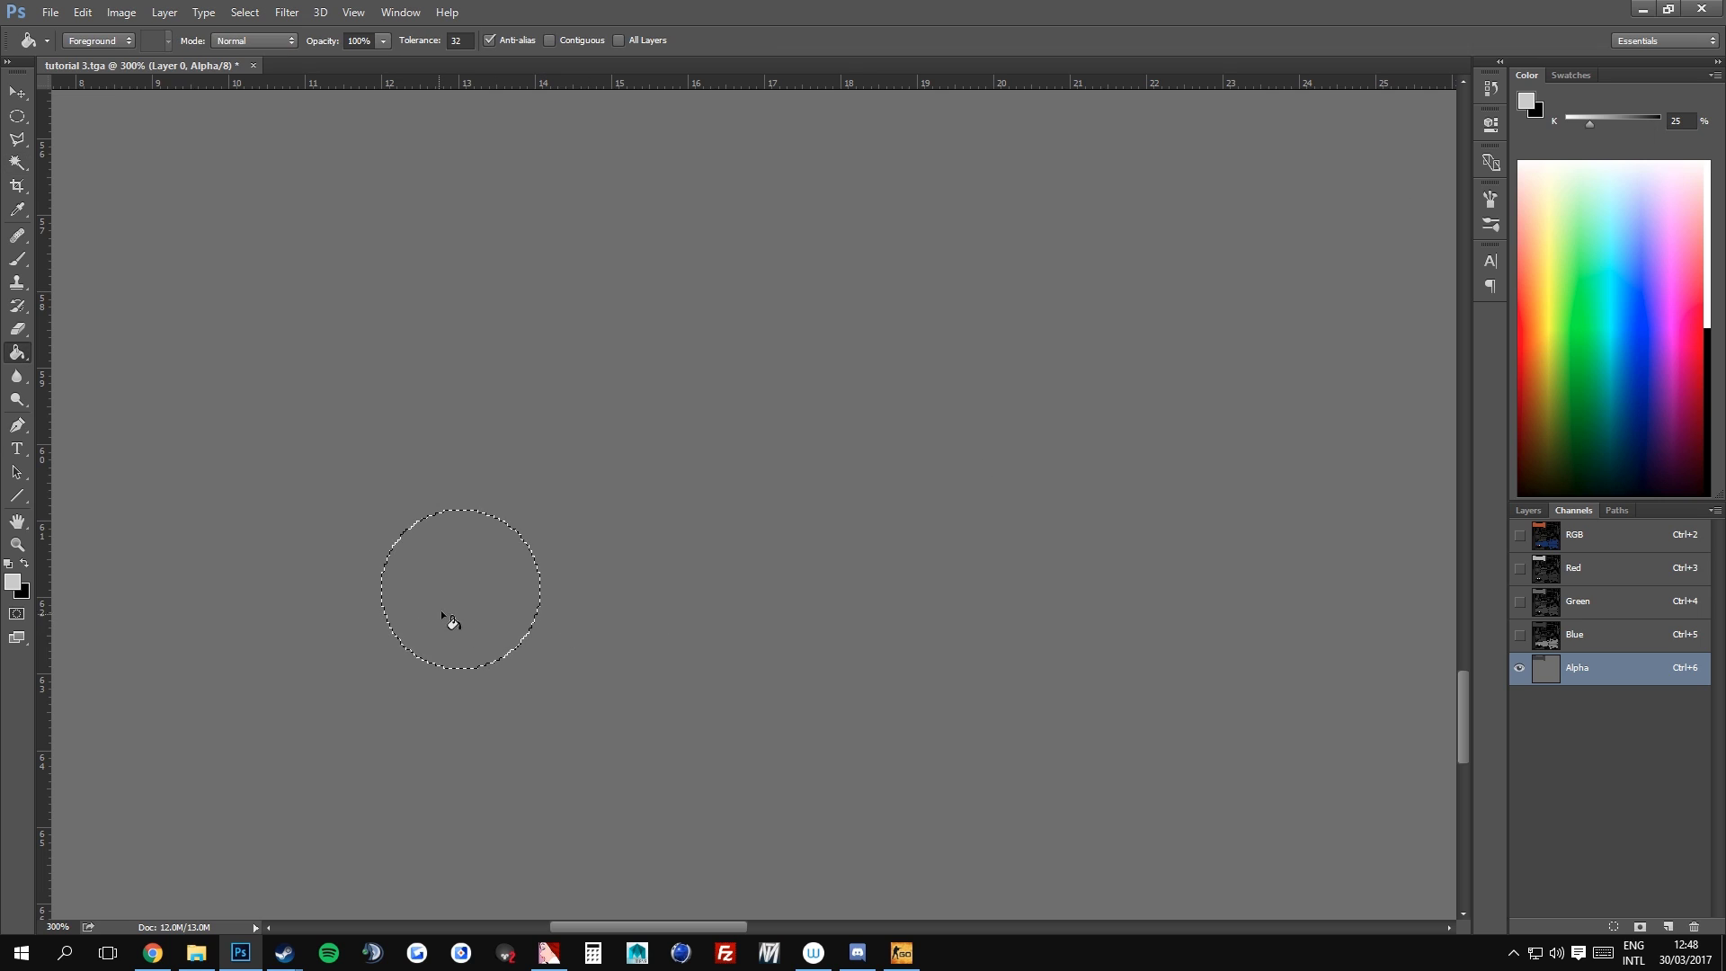
pyautogui.click(452, 620)
pyautogui.press('m')
pyautogui.hotkey('ctrl', 'd')
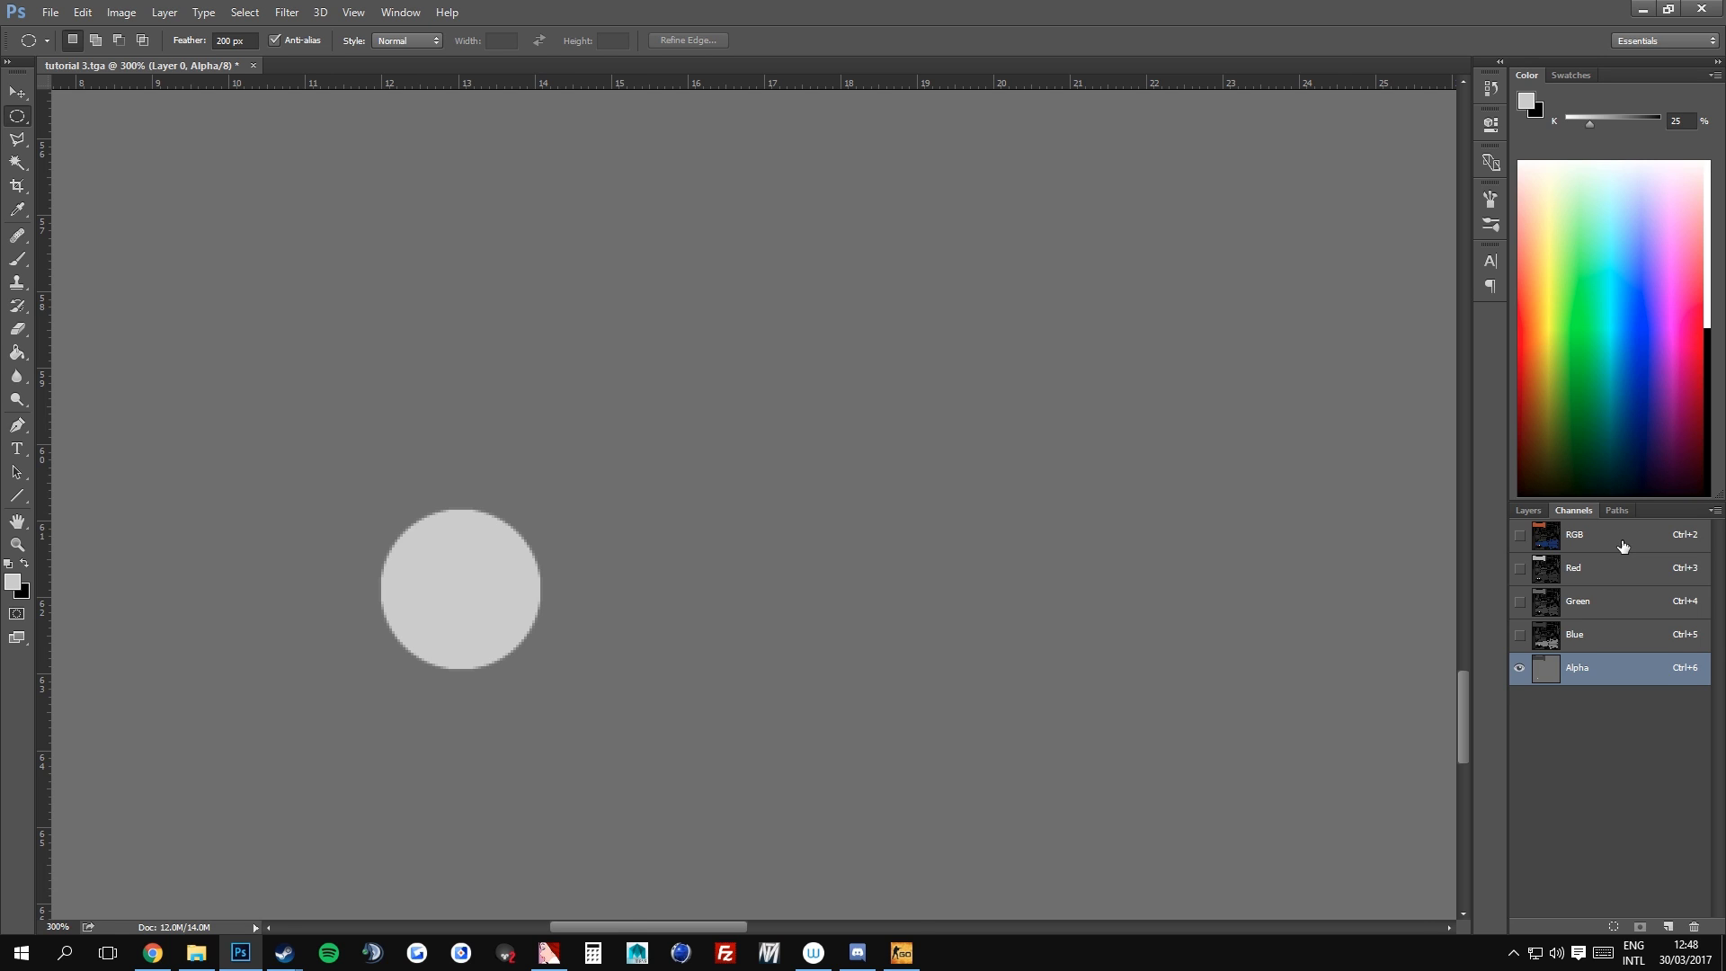
# Select the green triangle on Layer 0 and fill it with 50% grey in the Alpha channel
pyautogui.click(1623, 547)
pyautogui.click(1533, 513)
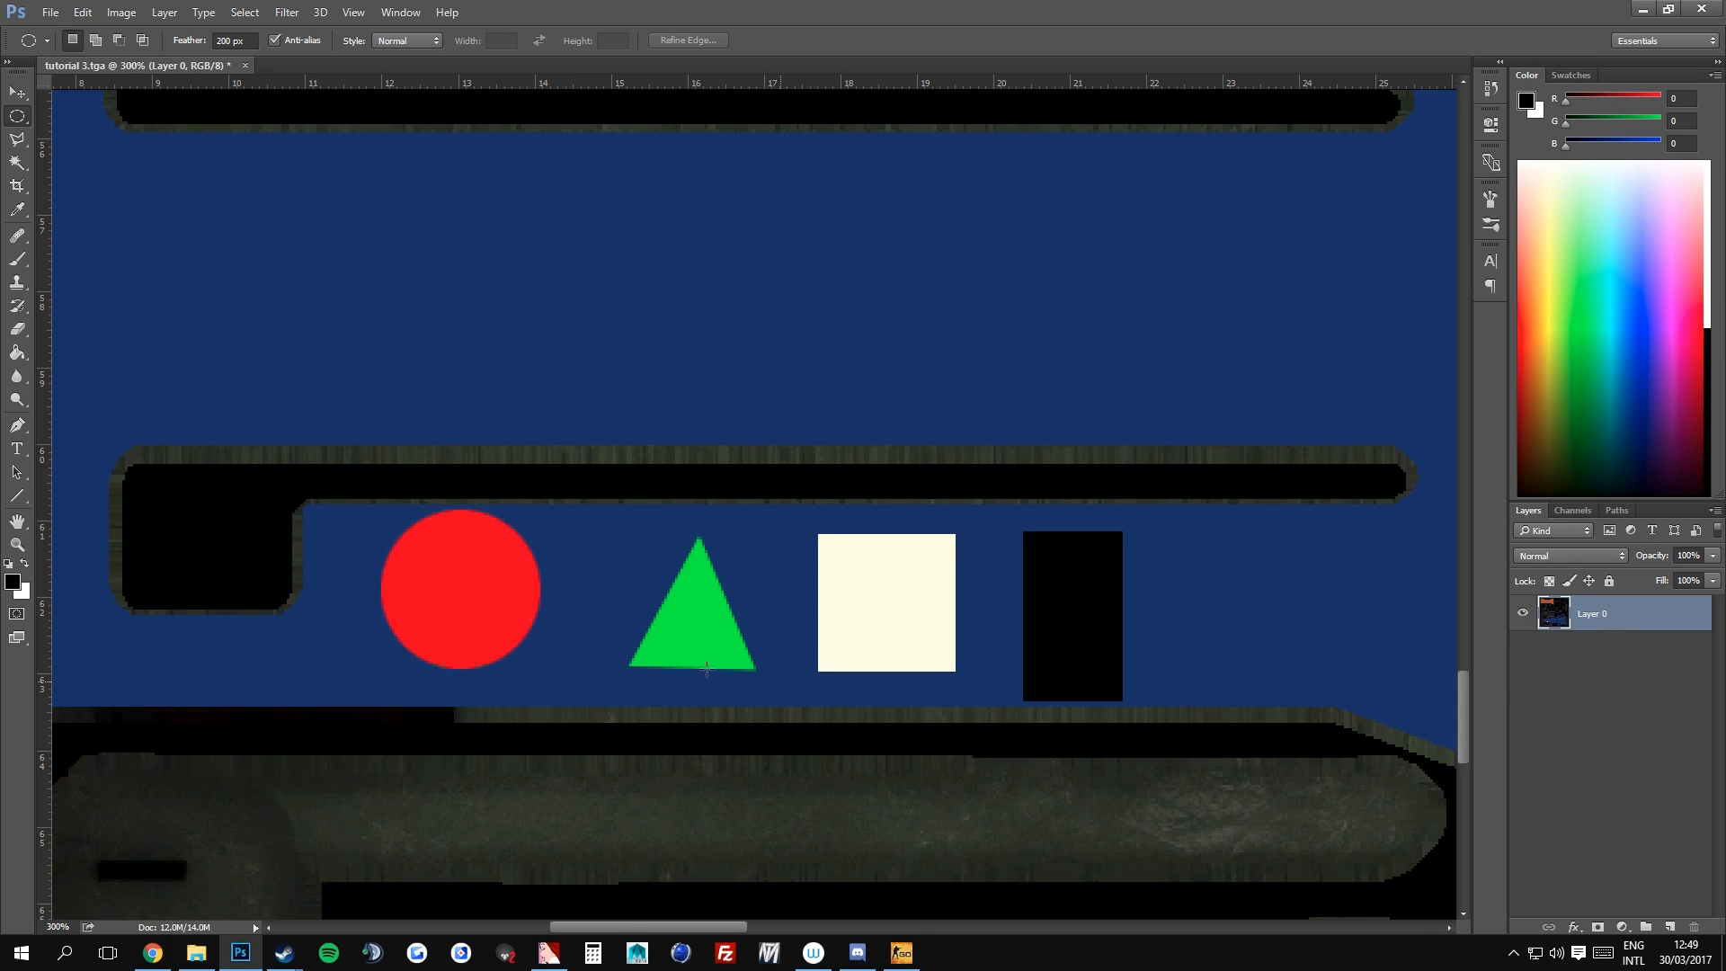
pyautogui.press('w')
pyautogui.click(694, 624)
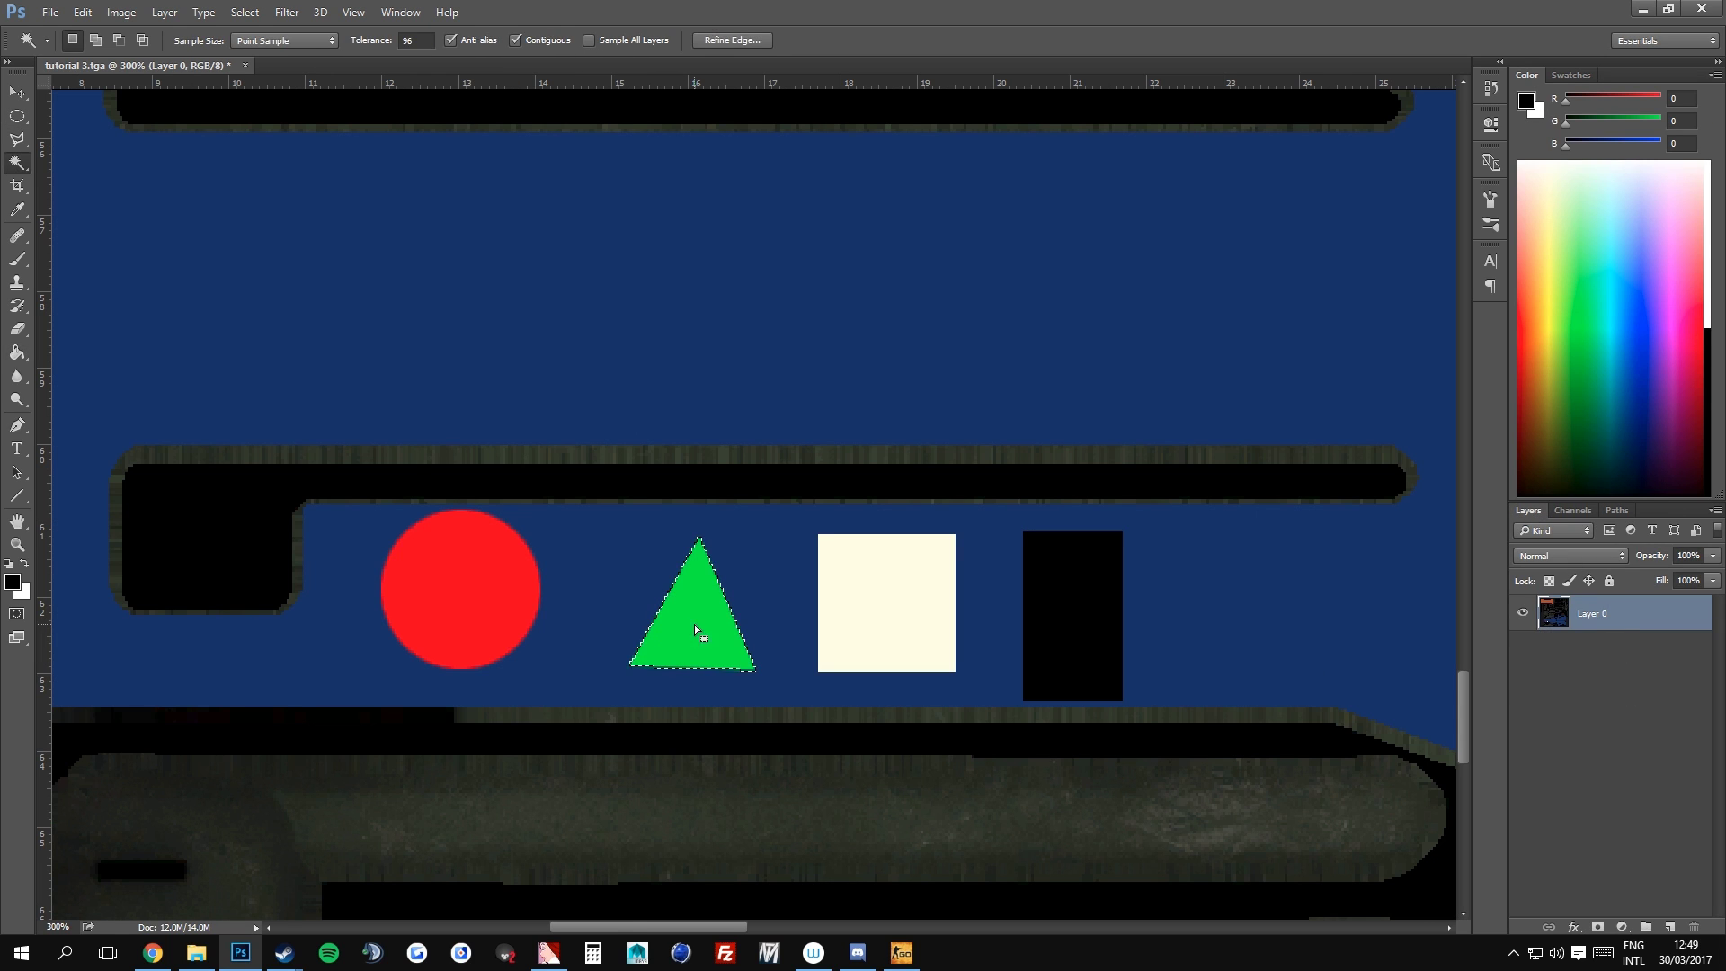
pyautogui.click(1582, 510)
pyautogui.click(1632, 669)
pyautogui.moveTo(1595, 128); pyautogui.dragTo(1612, 126)
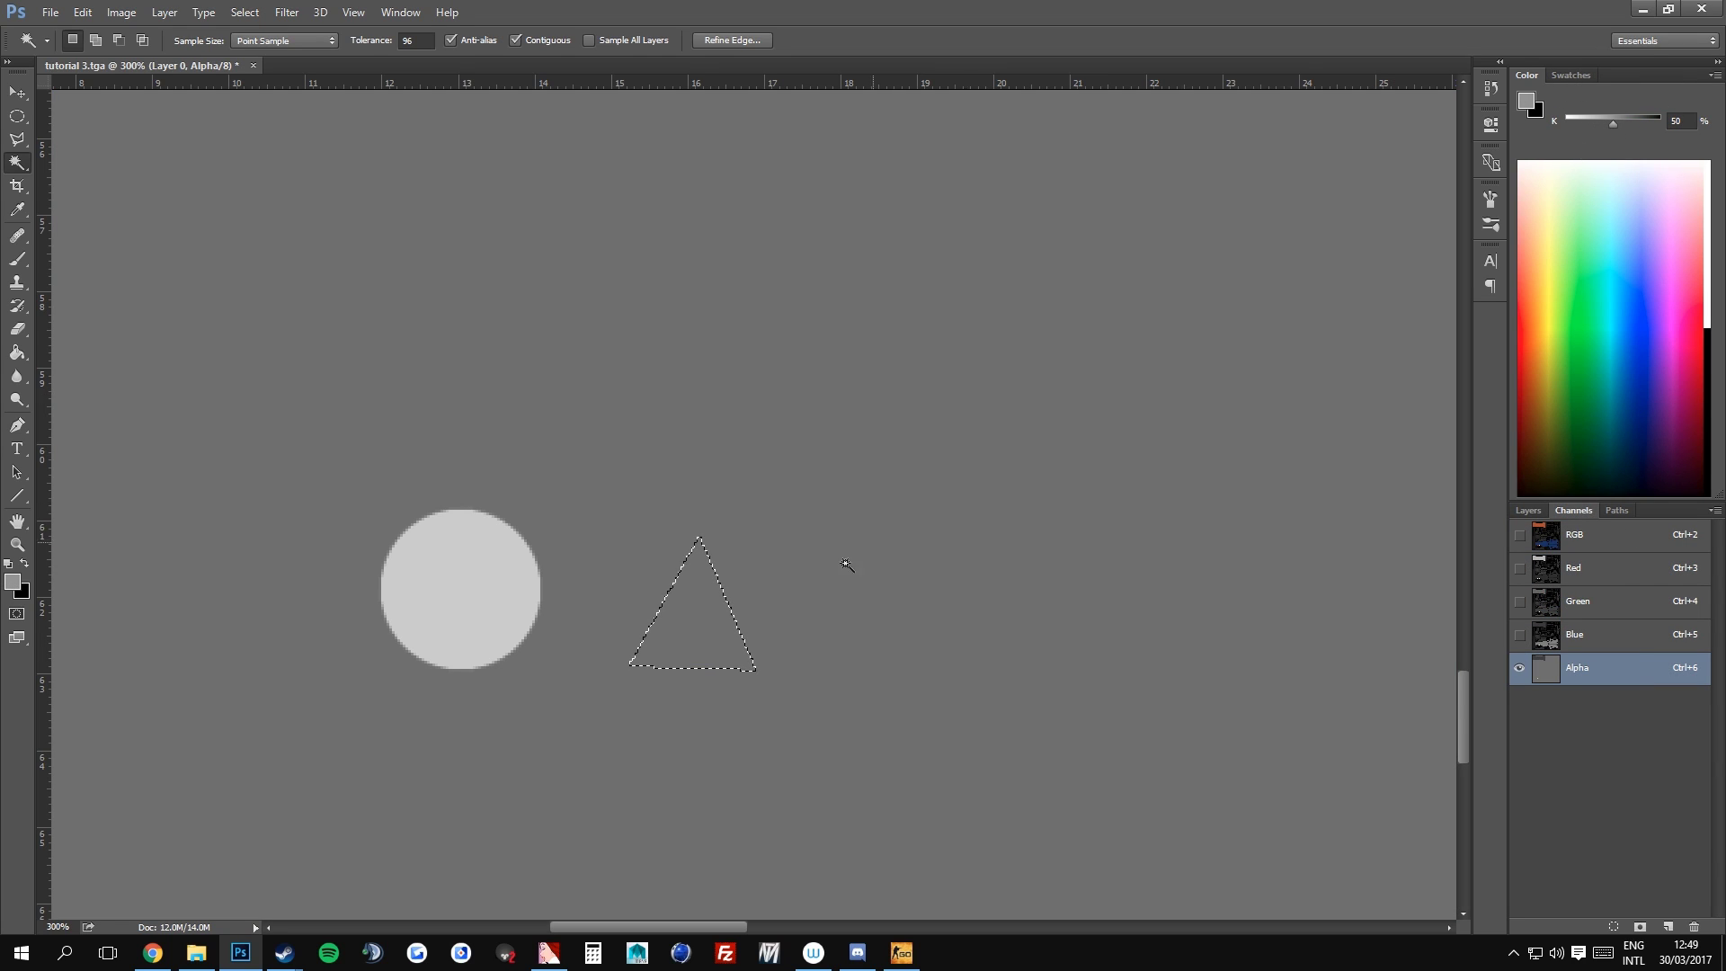
pyautogui.press('g')
pyautogui.click(730, 633)
# Darken the Alpha channel's fill grey to about 70%
pyautogui.click(1528, 511)
pyautogui.click(1588, 613)
pyautogui.click(1573, 511)
pyautogui.click(1578, 667)
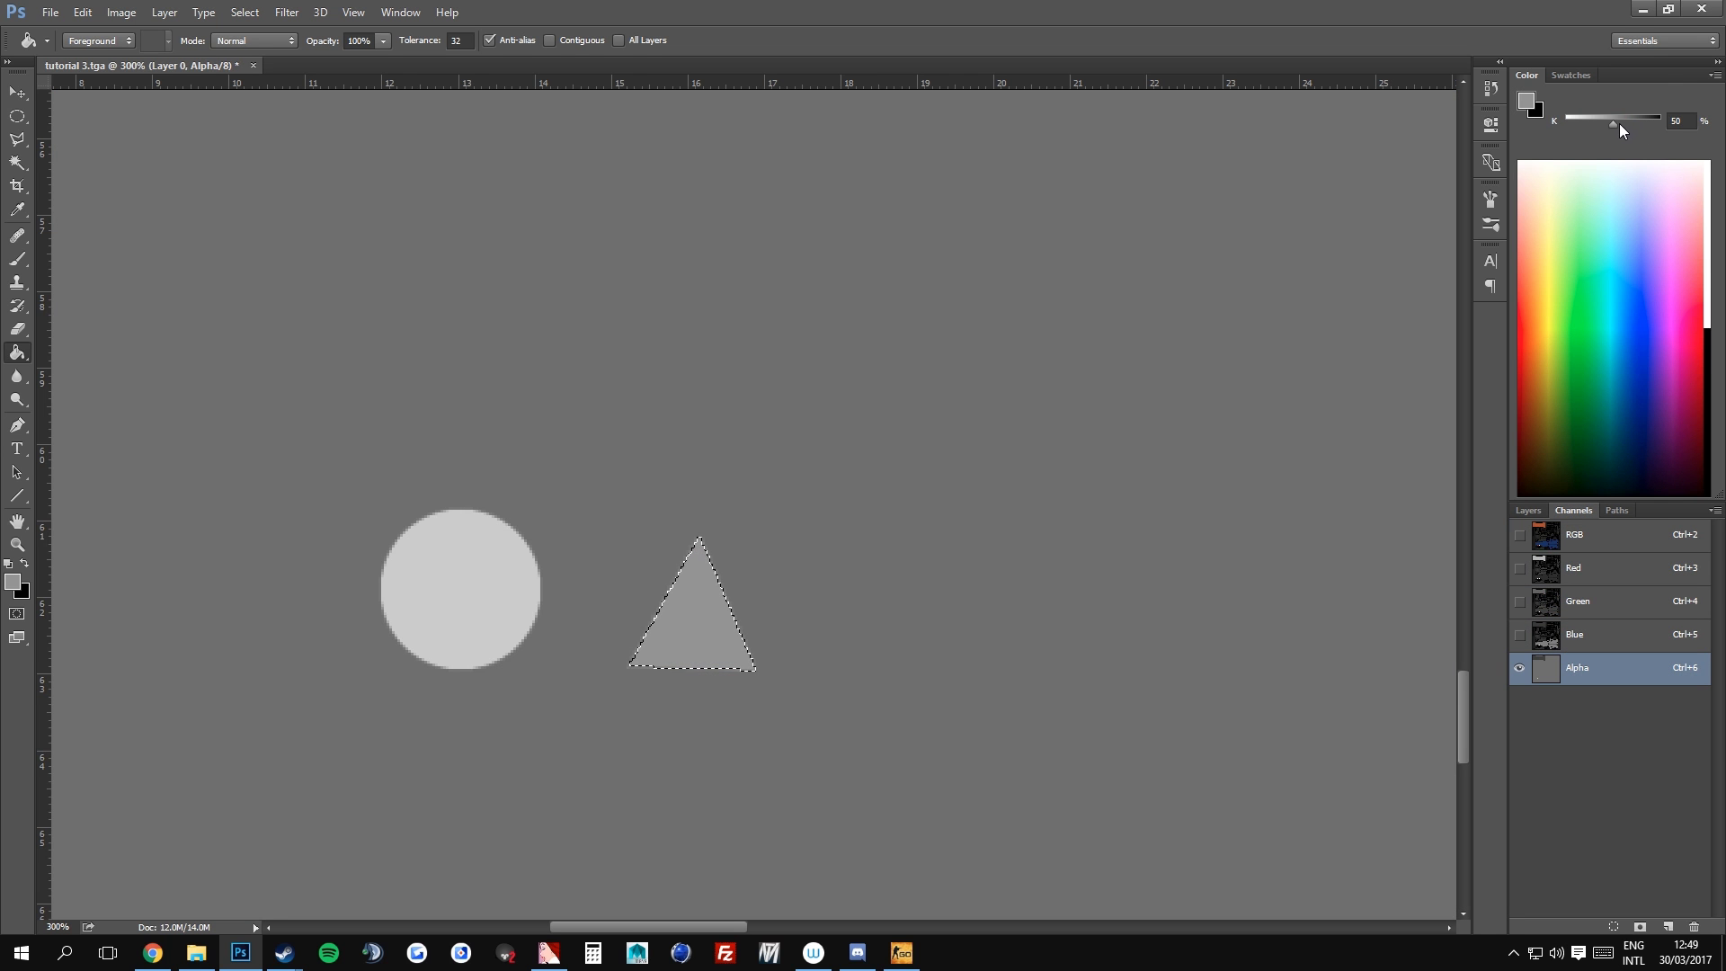
pyautogui.moveTo(1619, 124); pyautogui.dragTo(1627, 124)
# Select the cream square on Layer 0 and fill it with 70% grey in the Alpha channel
pyautogui.click(1528, 511)
pyautogui.click(1590, 613)
pyautogui.press('w')
pyautogui.click(893, 604)
pyautogui.click(1572, 511)
pyautogui.click(1604, 669)
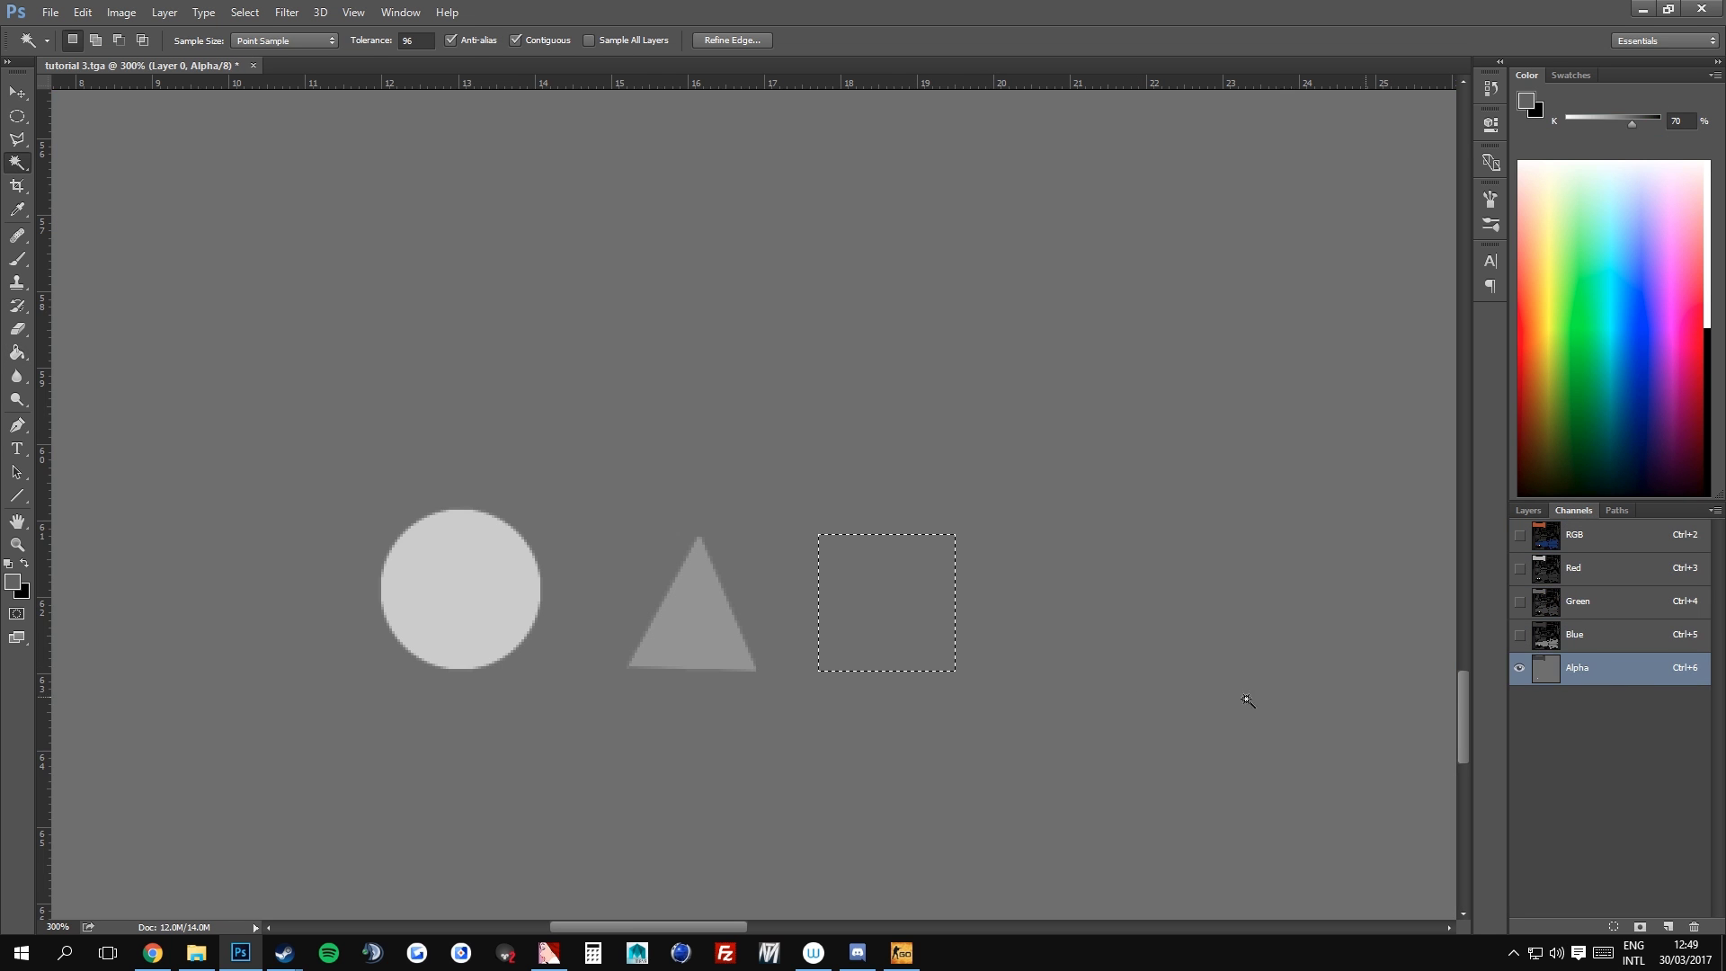
pyautogui.press('g')
pyautogui.hotkey('alt', 'BackSpace')
# Fill the black rectangle area with 80% grey in the Alpha channel, then deselect and zoom out
pyautogui.click(1528, 511)
pyautogui.click(1590, 613)
pyautogui.press('w')
pyautogui.click(1075, 586)
pyautogui.click(1572, 511)
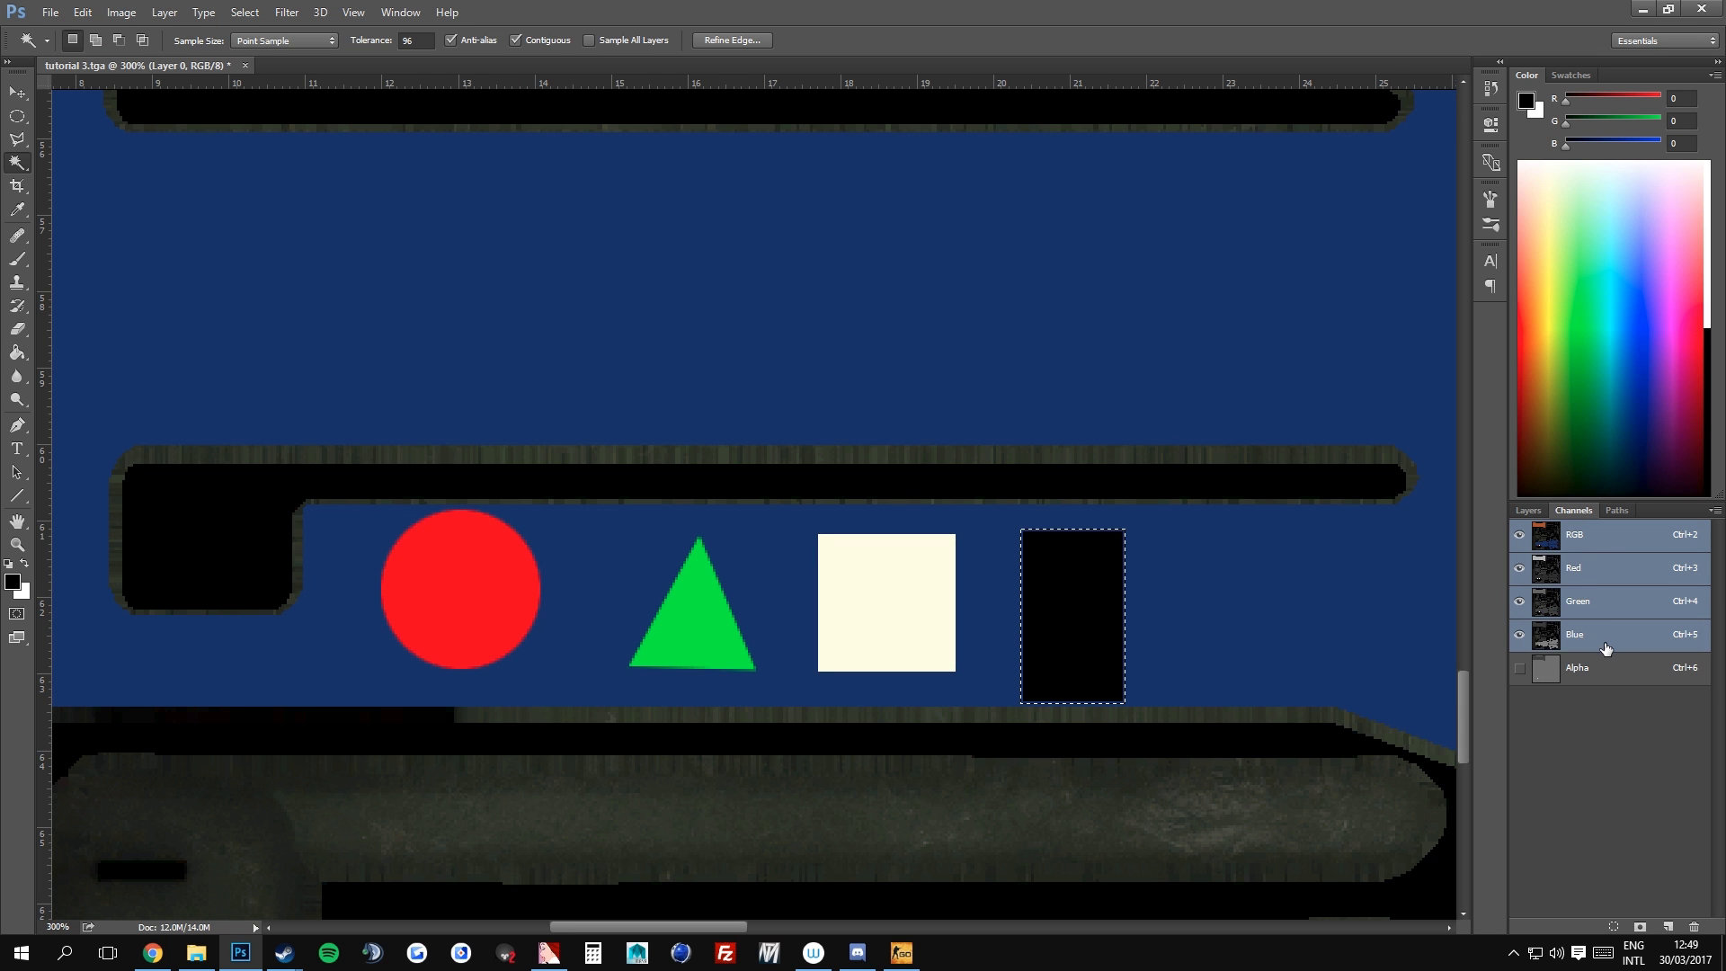
pyautogui.click(1604, 667)
pyautogui.moveTo(1634, 123); pyautogui.dragTo(1641, 122)
pyautogui.press('m')
pyautogui.hotkey('alt', 'BackSpace')
pyautogui.hotkey('ctrl', 'd')
pyautogui.hotkey('ctrl', '-')
pyautogui.hotkey('ctrl', '-')
pyautogui.hotkey('ctrl', '-')
pyautogui.hotkey('ctrl', '-')
pyautogui.hotkey('ctrl', '-')
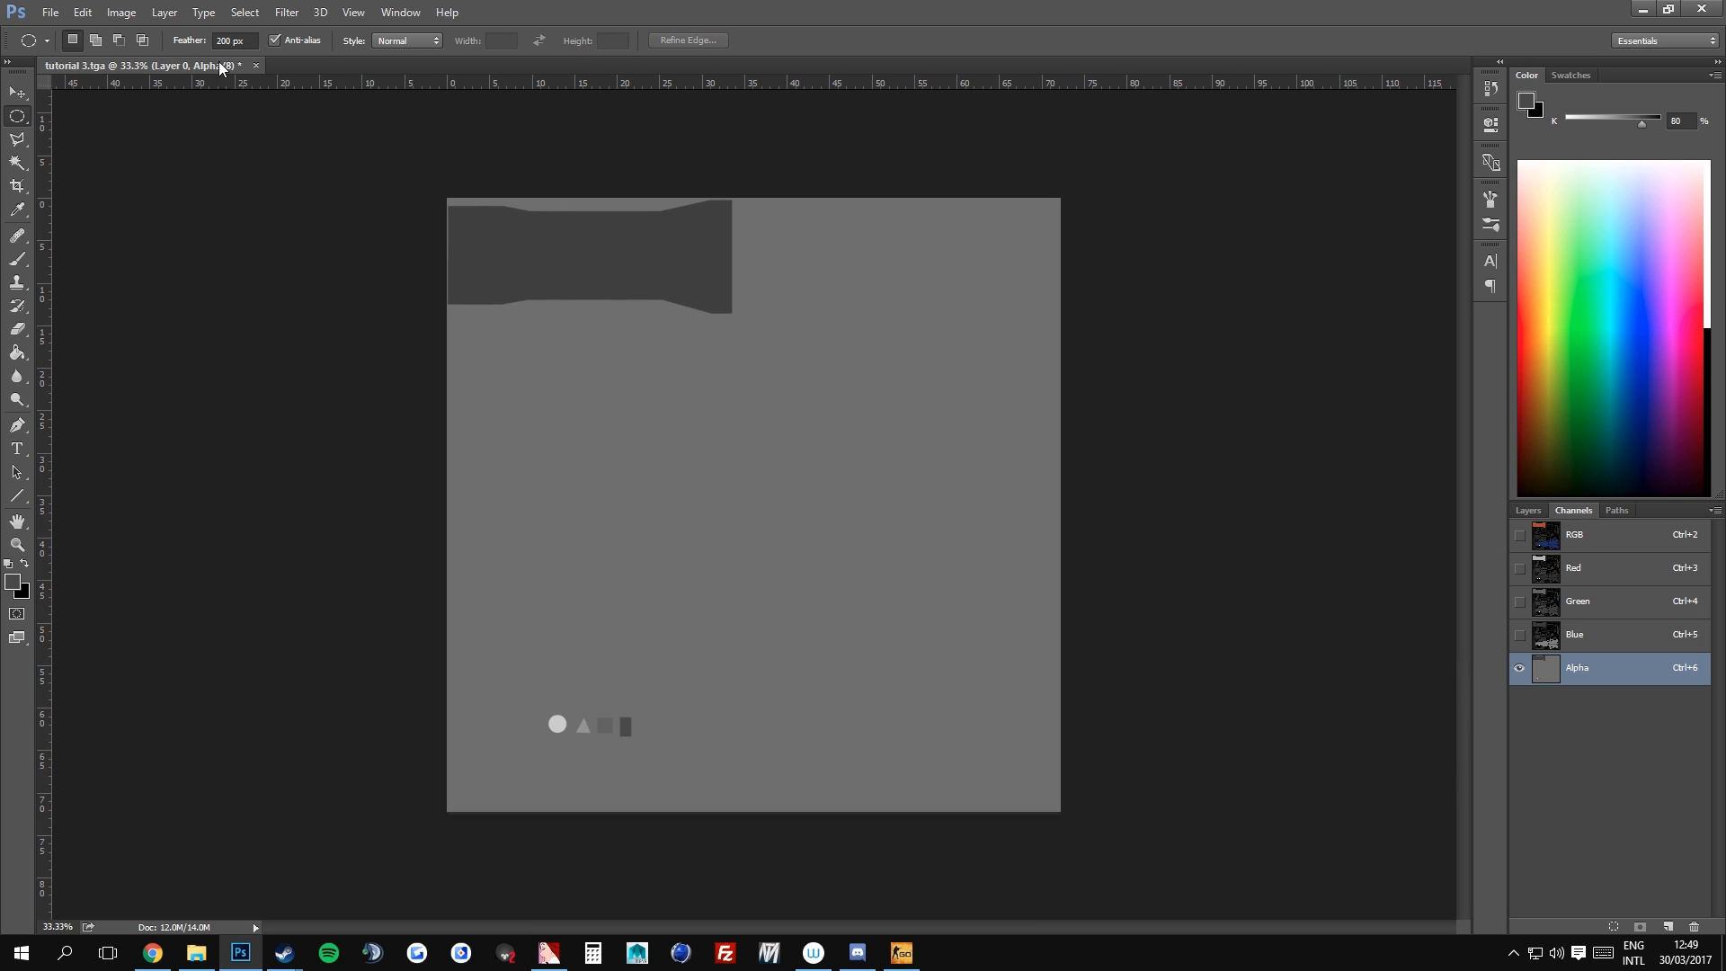
# Save the image over tutorial 3.tga as a 32 bits/pixel Targa
pyautogui.click(50, 12)
pyautogui.click(113, 213)
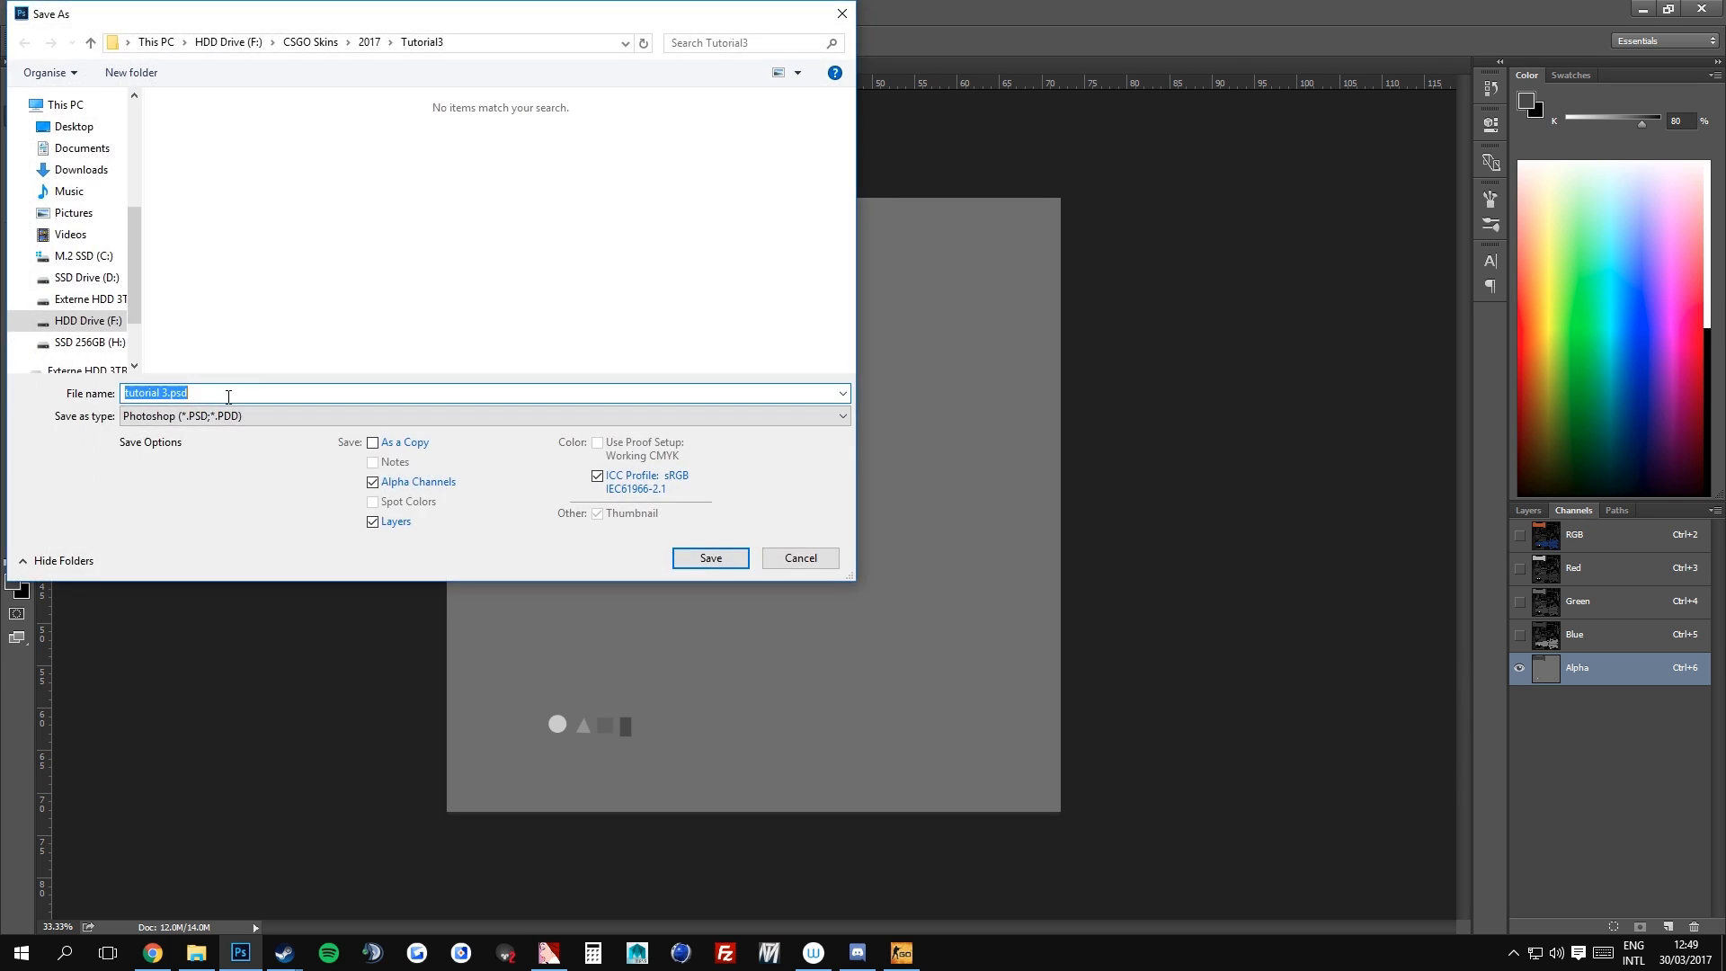
pyautogui.click(184, 415)
pyautogui.click(232, 704)
pyautogui.click(424, 199)
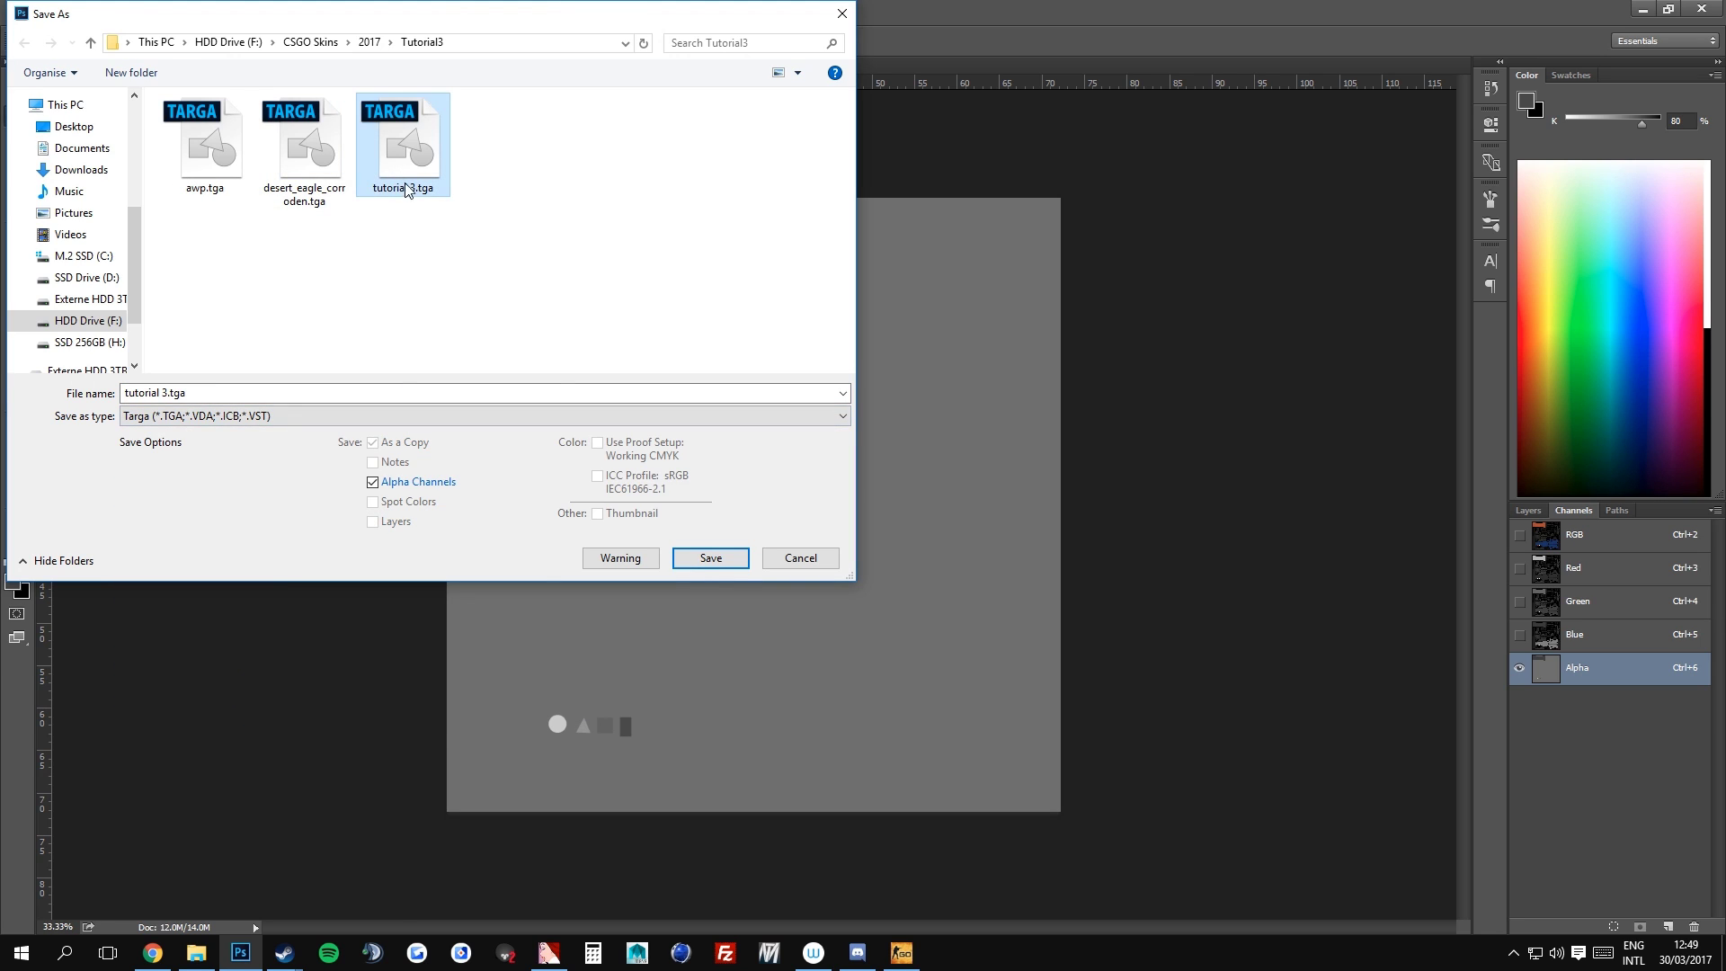
pyautogui.click(709, 559)
pyautogui.click(906, 473)
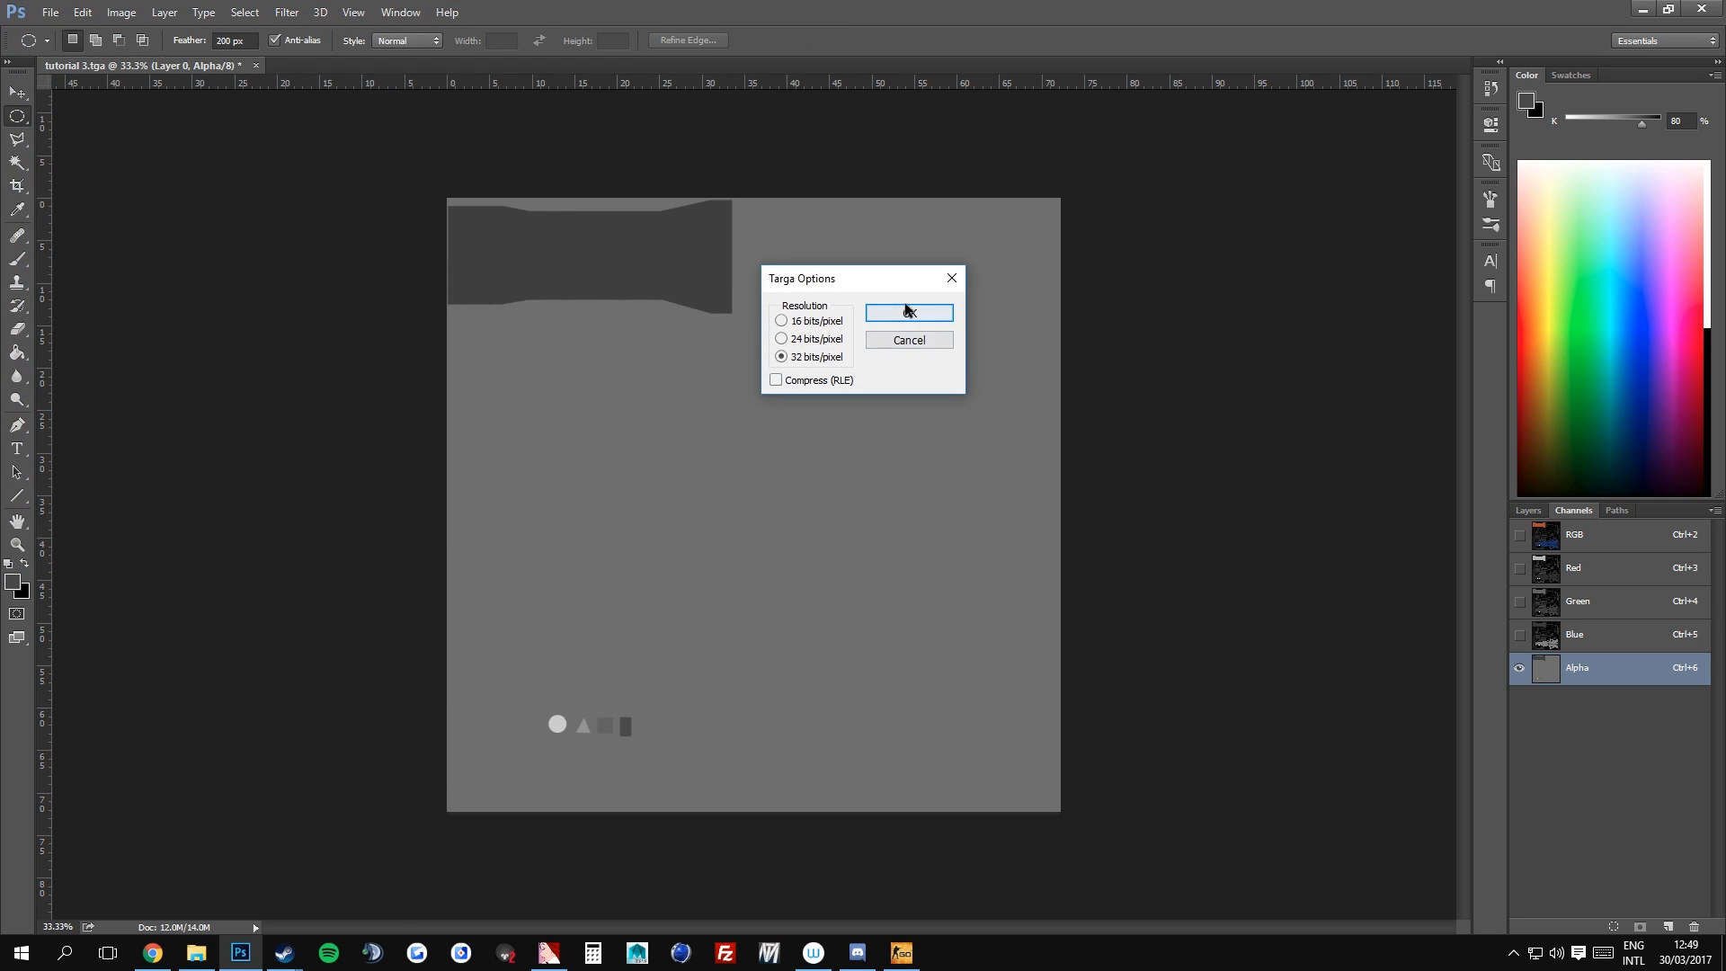
pyautogui.click(909, 305)
# Import tutorial 3.tga into VTFEdit
pyautogui.click(549, 953)
pyautogui.click(15, 29)
pyautogui.click(40, 143)
pyautogui.doubleClick(401, 196)
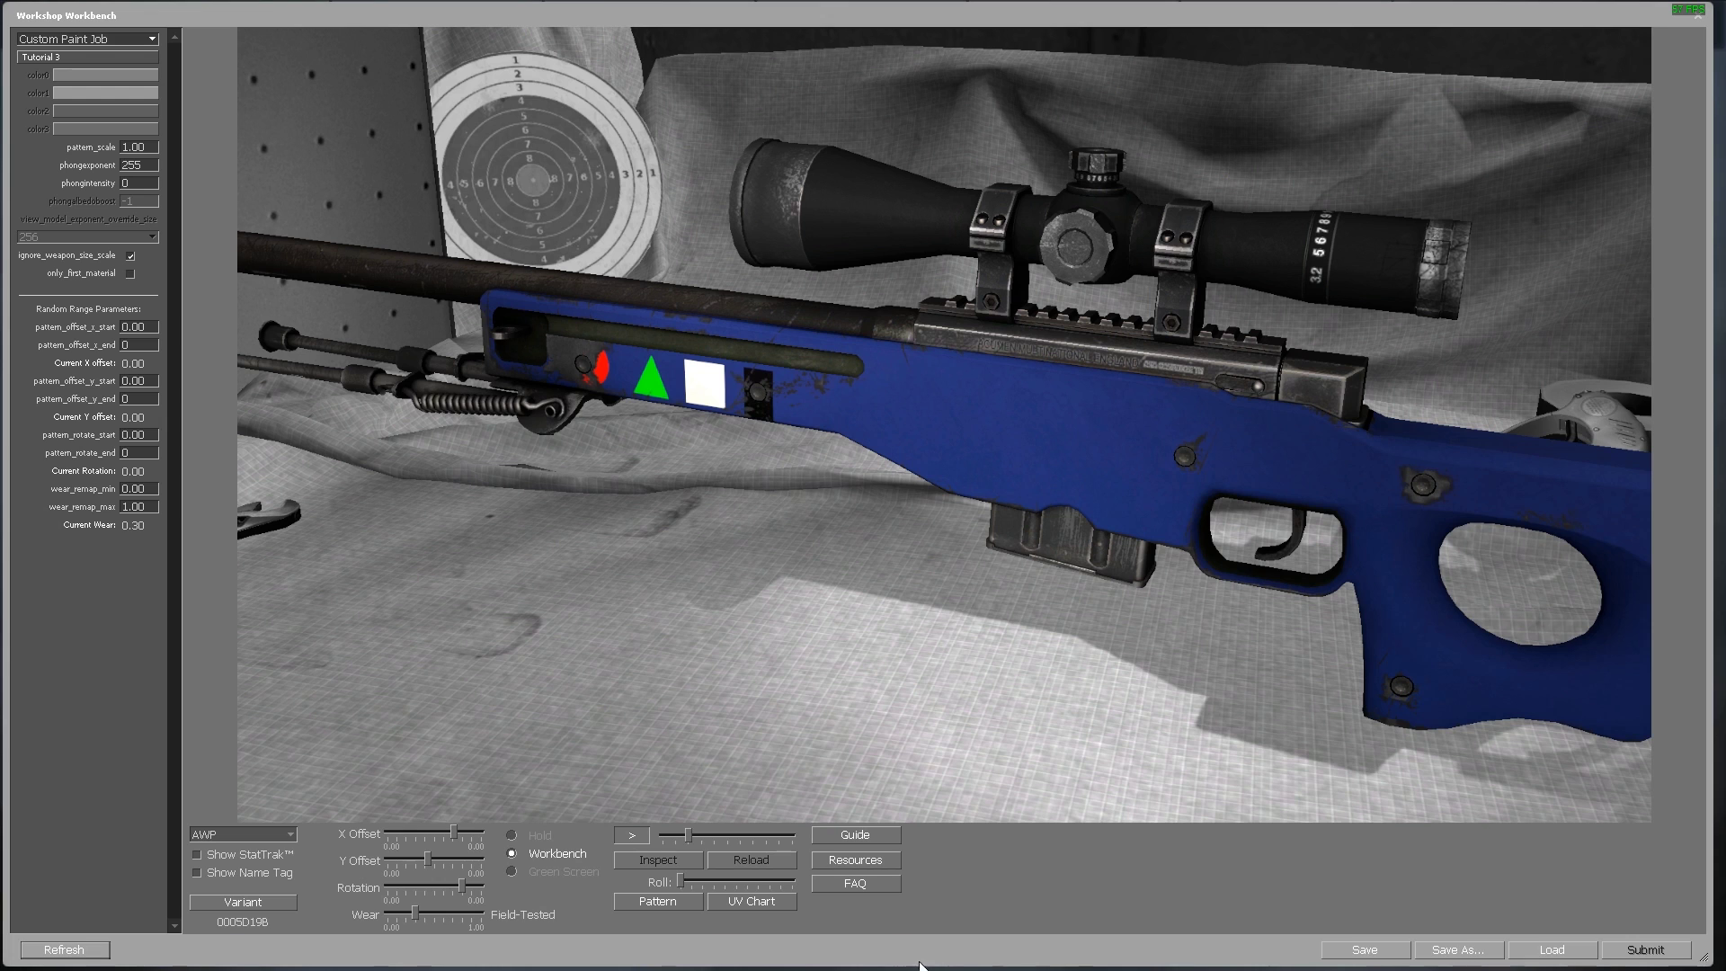
# View the AWP at Factory New, then raise wear through Field-Tested and Battle-Scarred to 0.80
pyautogui.moveTo(415, 913); pyautogui.dragTo(233, 918)
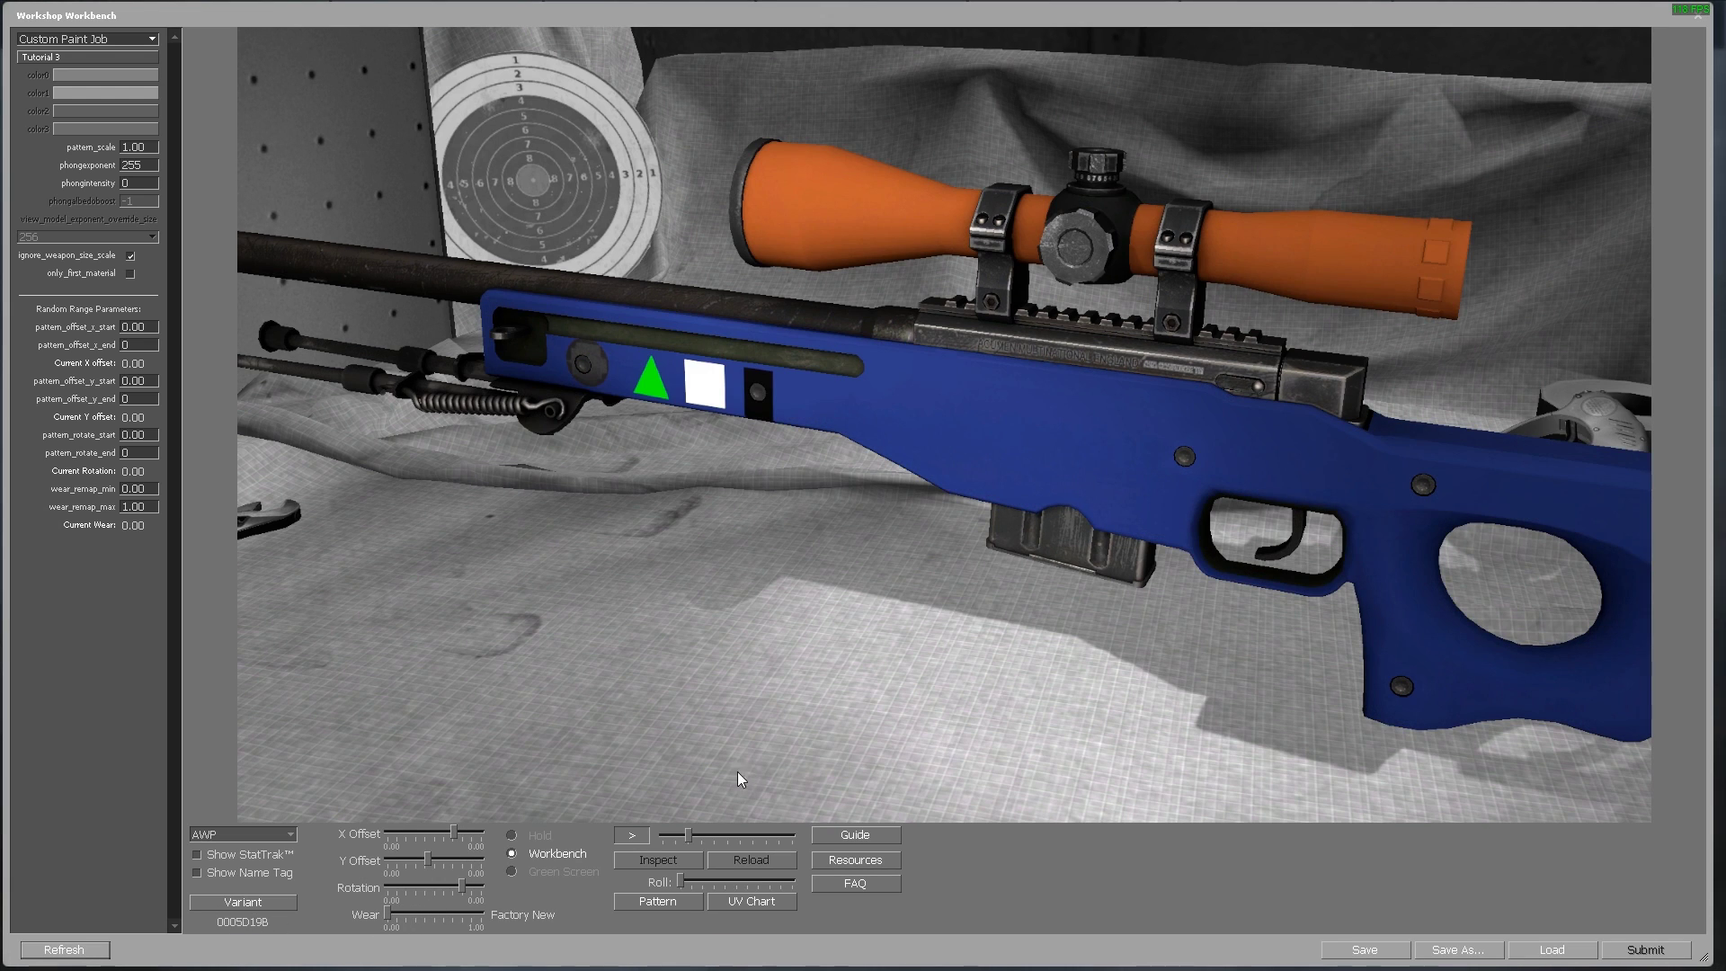
pyautogui.moveTo(687, 836); pyautogui.dragTo(704, 836)
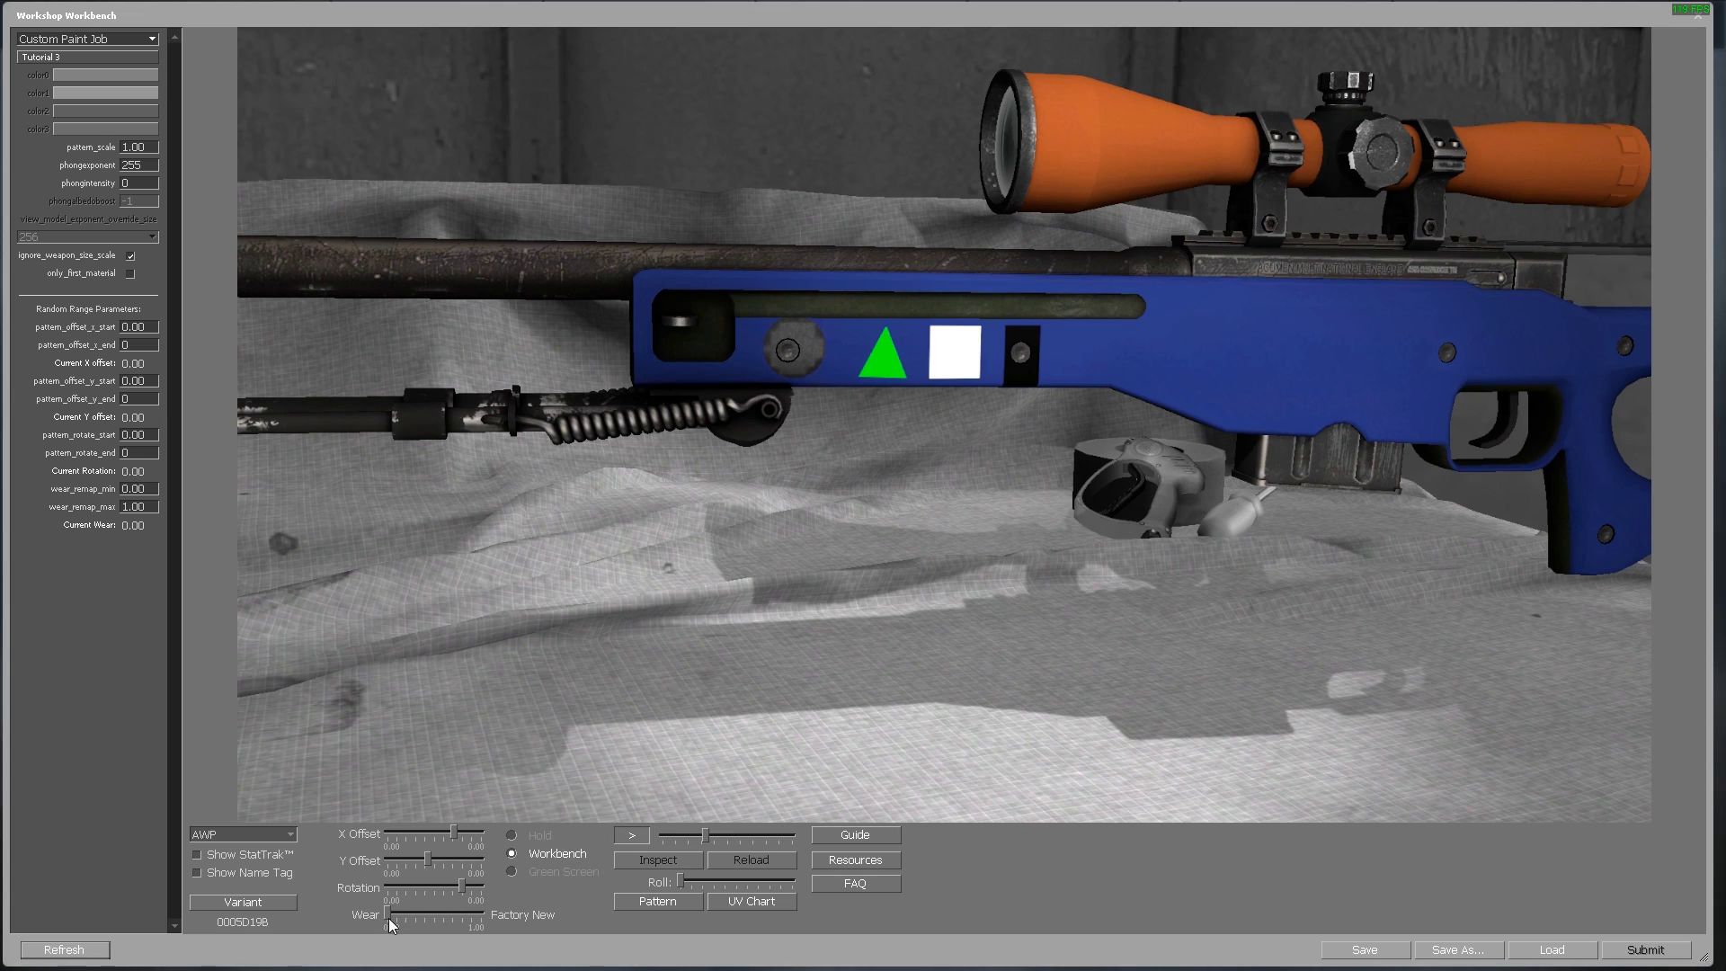
pyautogui.moveTo(387, 915); pyautogui.dragTo(423, 911)
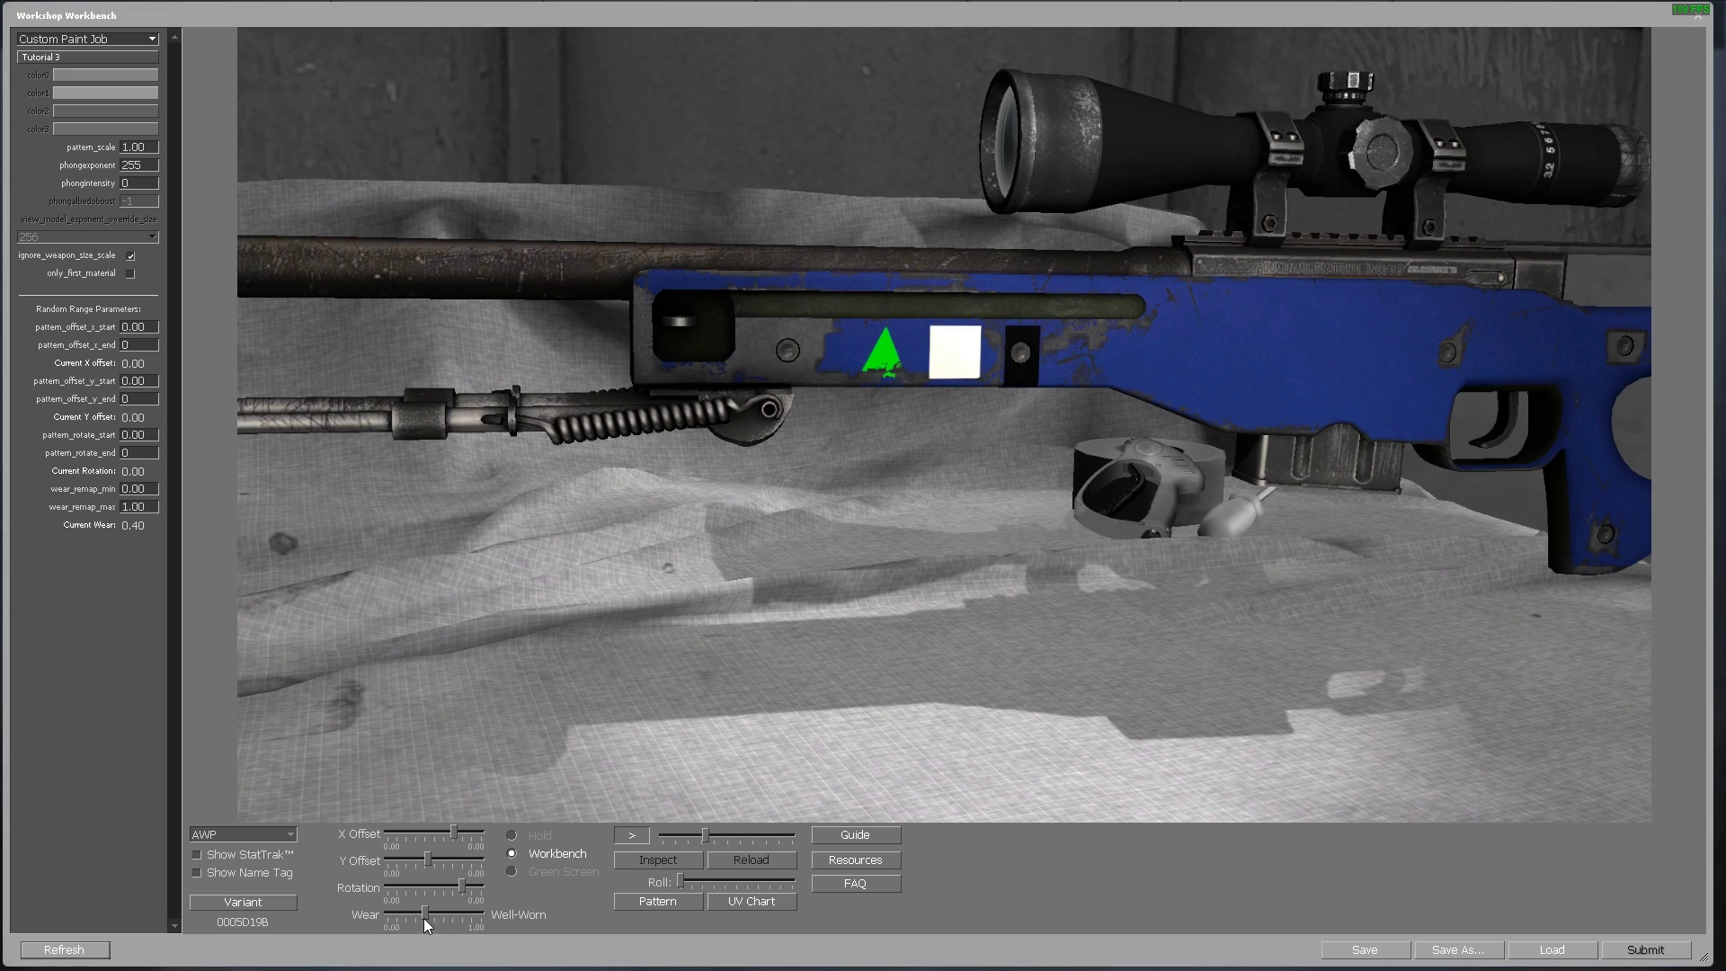
pyautogui.moveTo(430, 920); pyautogui.dragTo(446, 917)
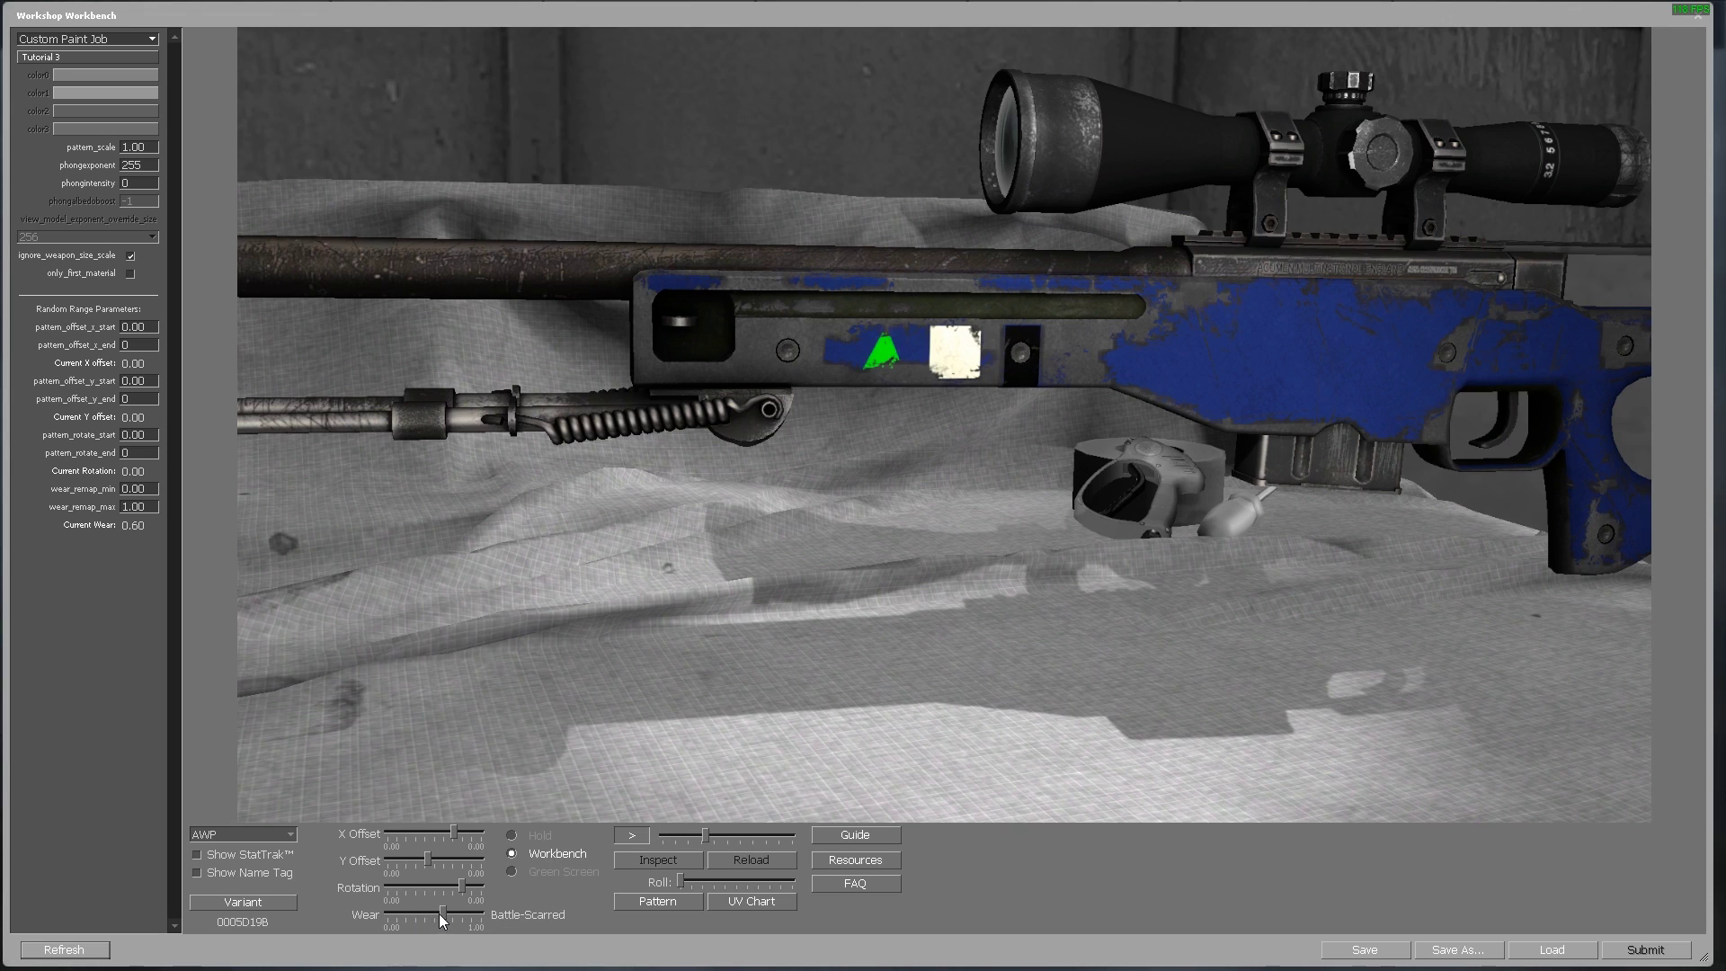
pyautogui.moveTo(443, 915); pyautogui.dragTo(467, 917)
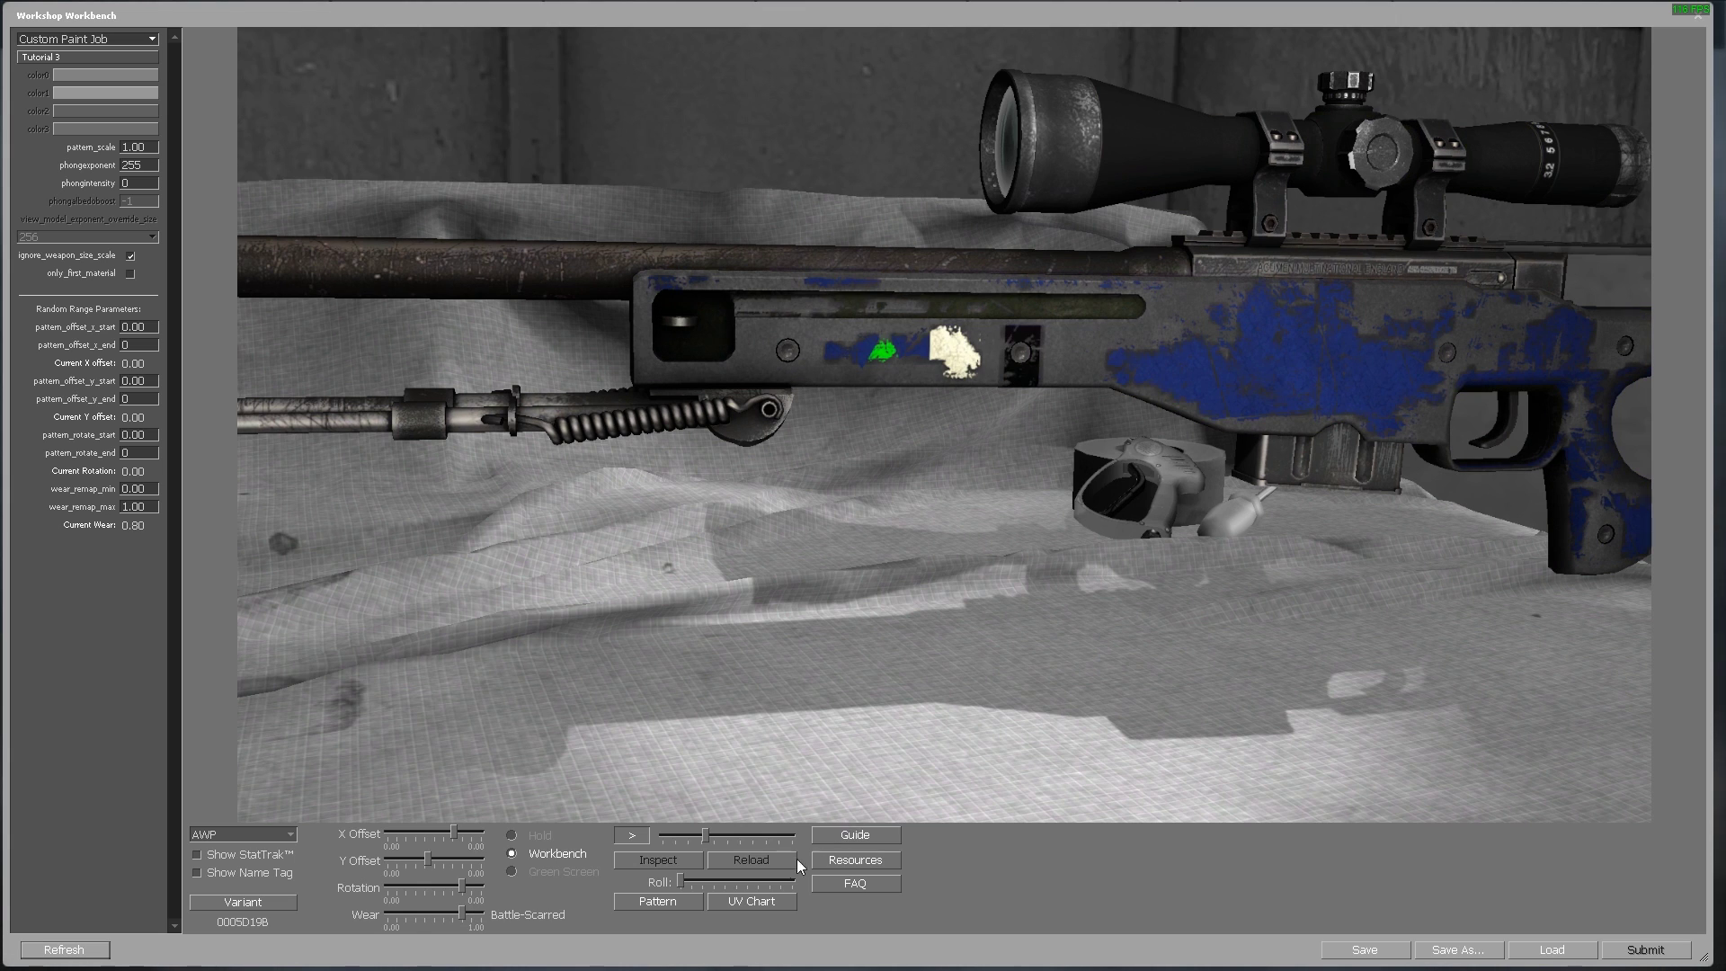
pyautogui.moveTo(703, 831); pyautogui.dragTo(696, 840)
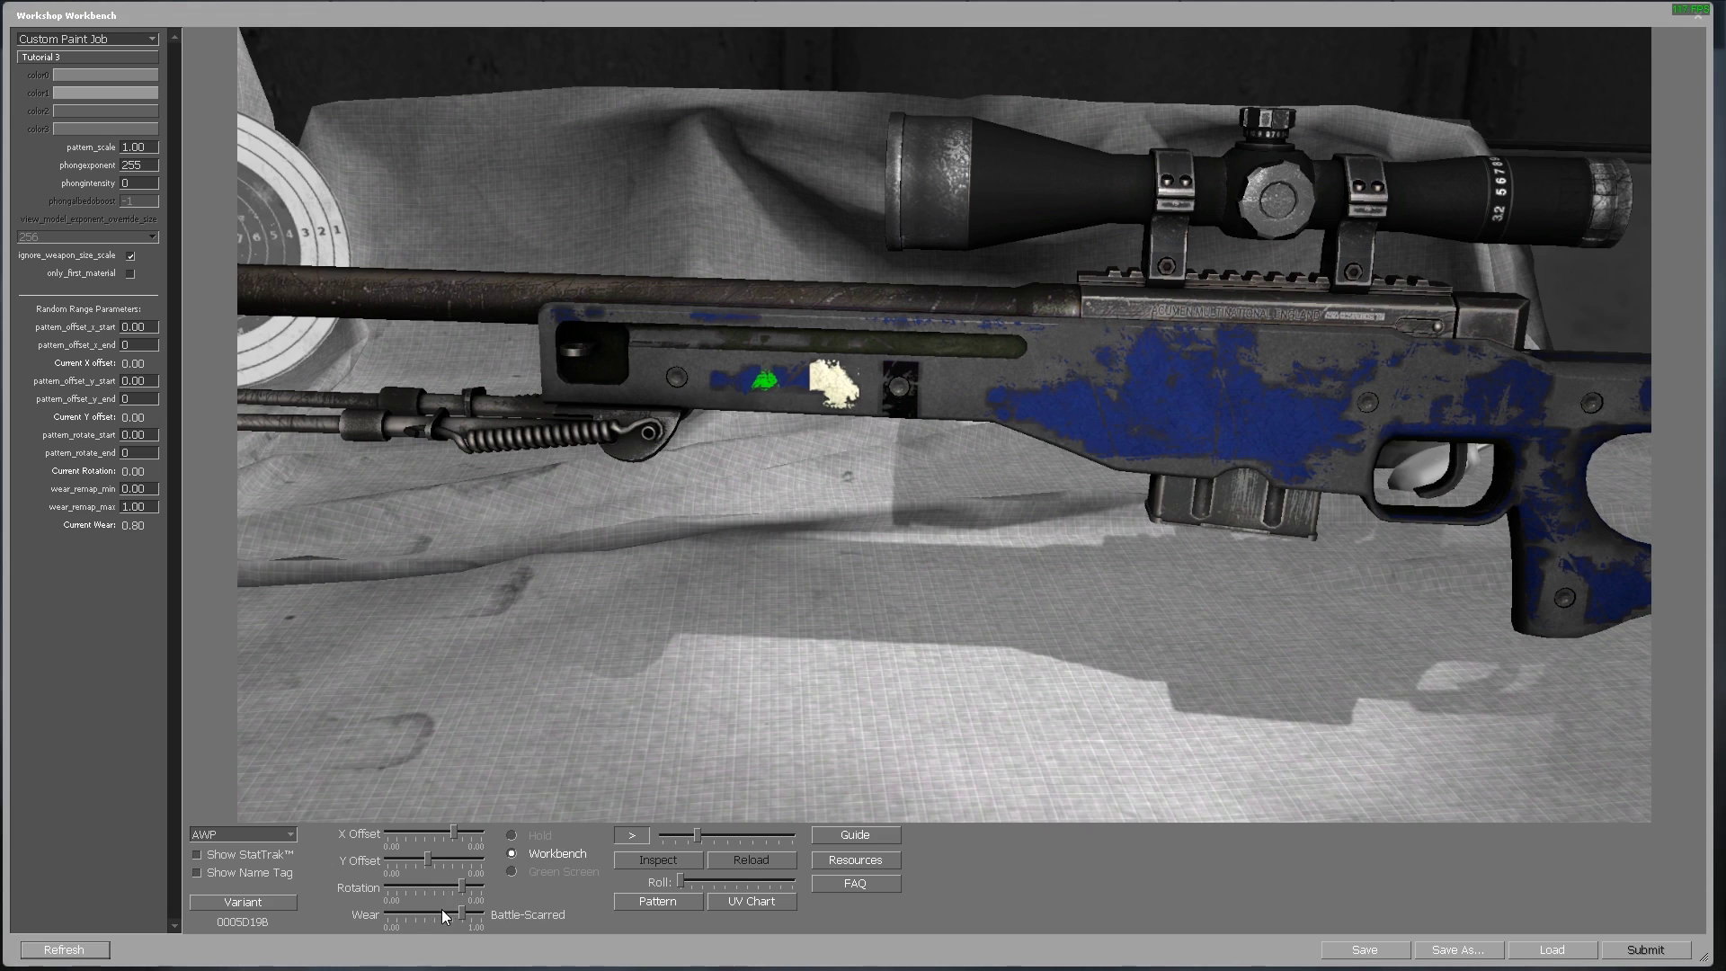
# Check the AWP at 1.00 wear, reset it, toggle Hold and Workbench views, then set wear to 0.21
pyautogui.moveTo(466, 918); pyautogui.dragTo(485, 915)
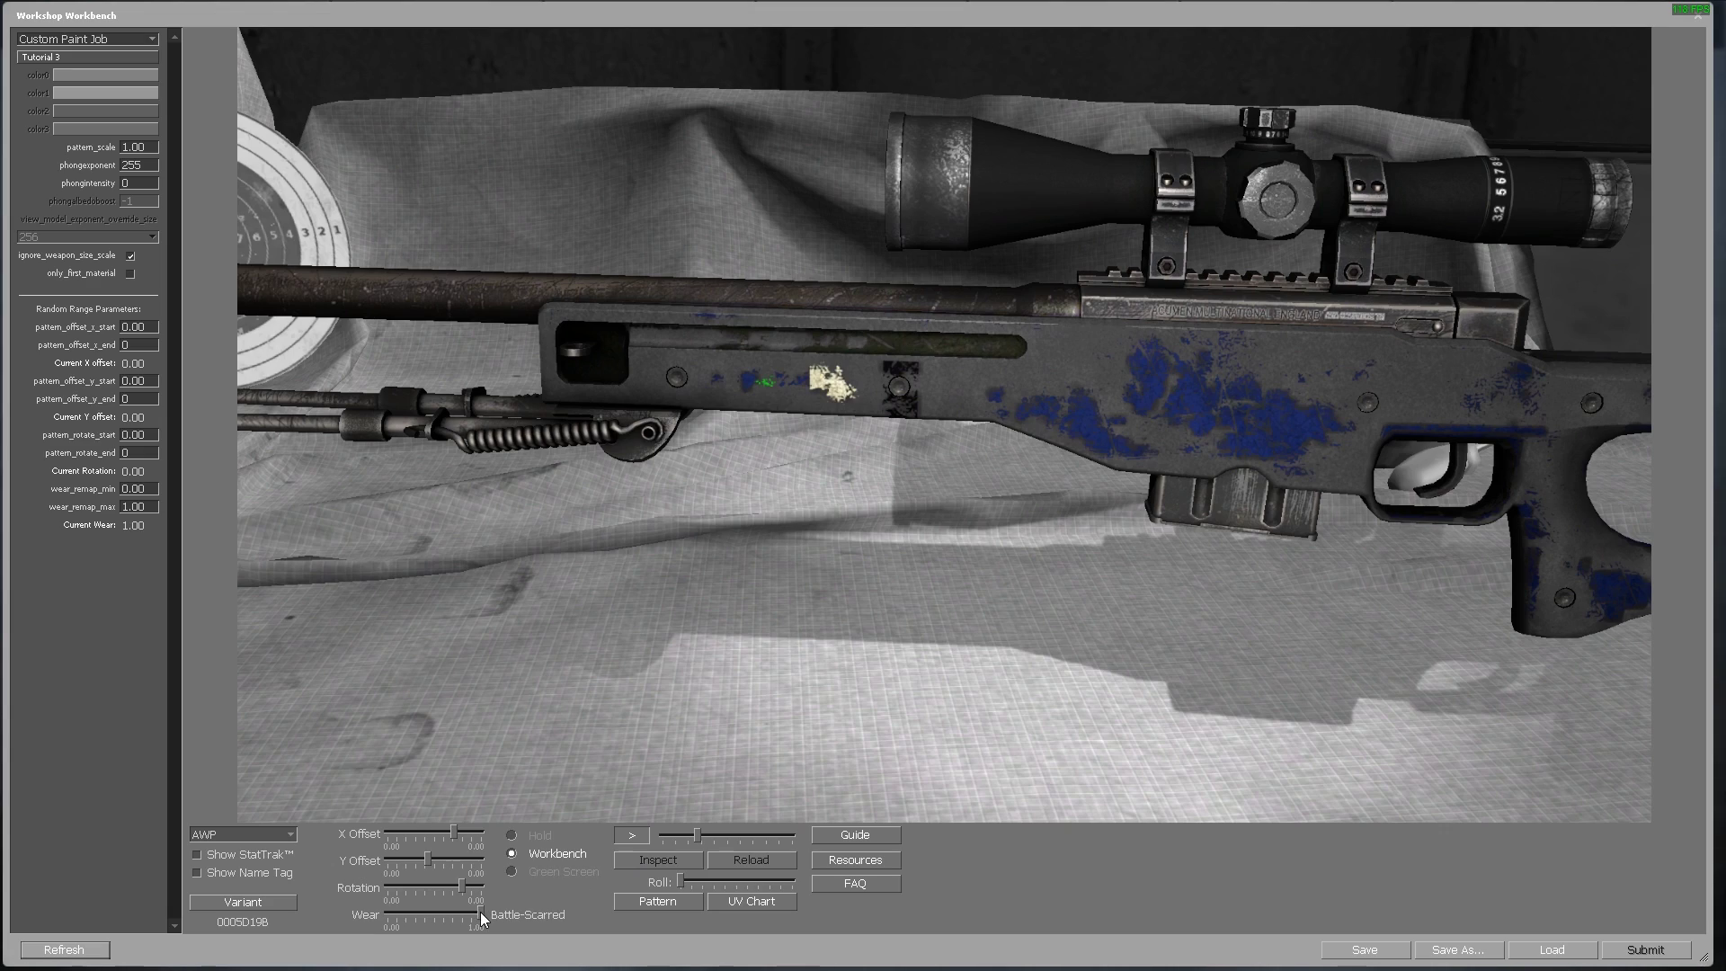
pyautogui.moveTo(485, 917); pyautogui.dragTo(347, 915)
pyautogui.click(546, 833)
pyautogui.click(511, 853)
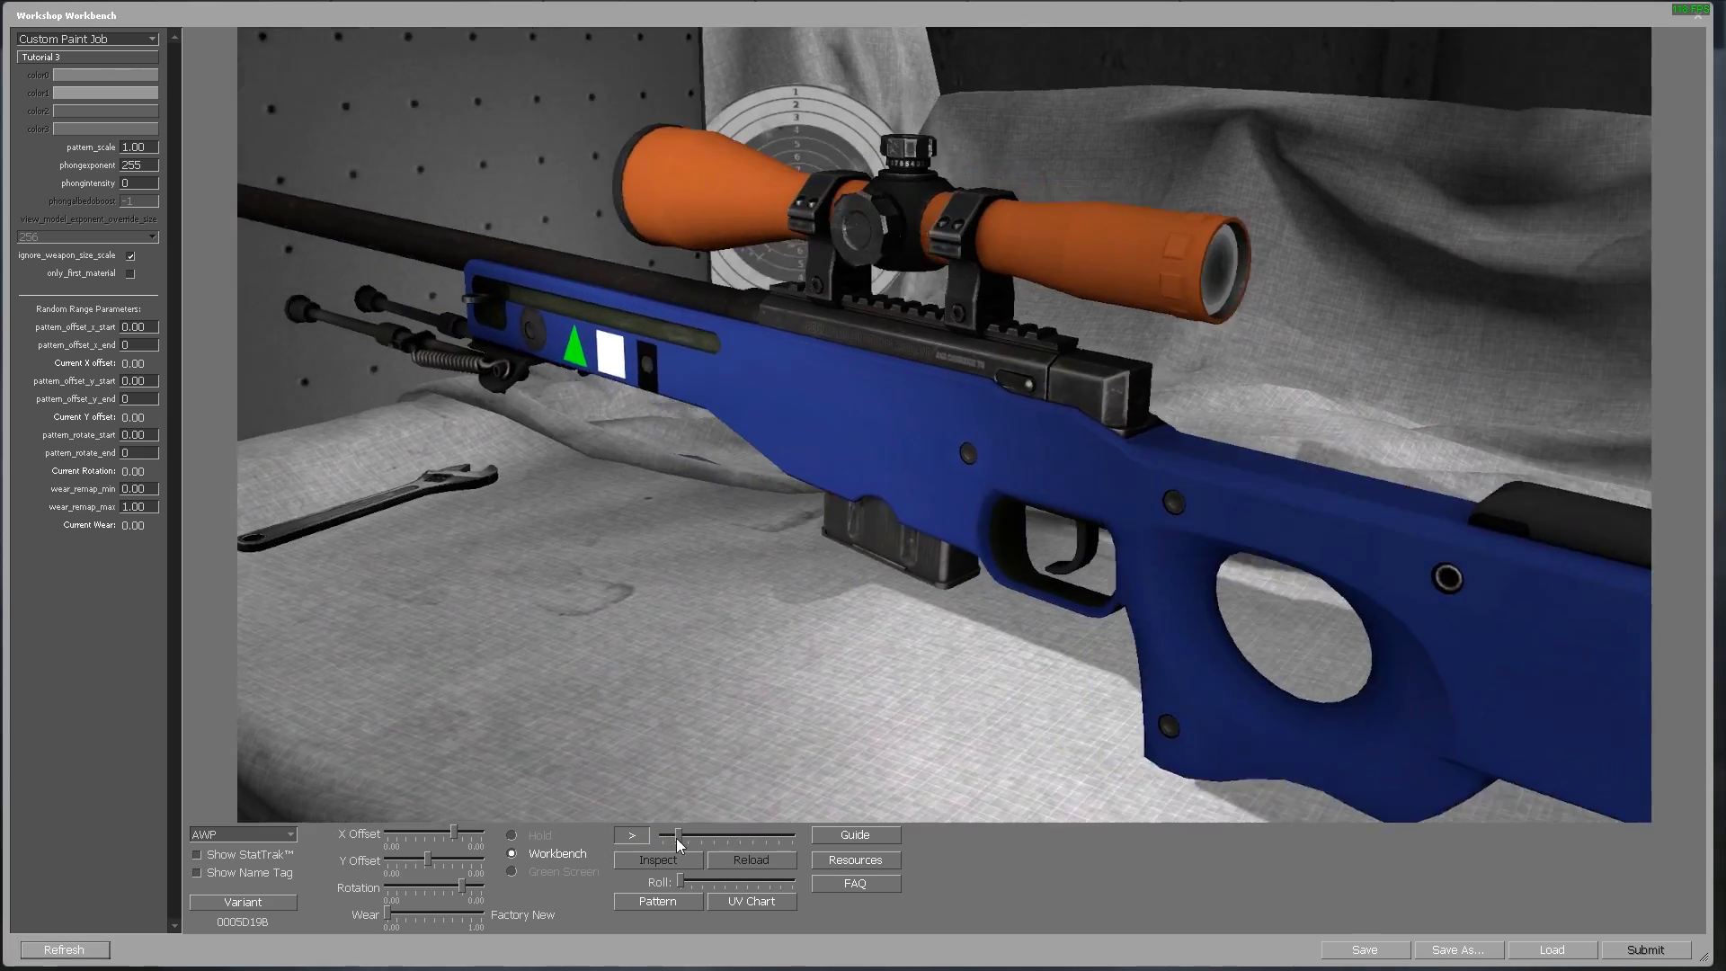
pyautogui.moveTo(663, 834); pyautogui.dragTo(683, 839)
pyautogui.moveTo(413, 917)
pyautogui.mouseDown()
pyautogui.moveTo(438, 918)
pyautogui.moveTo(406, 914)
pyautogui.mouseUp()
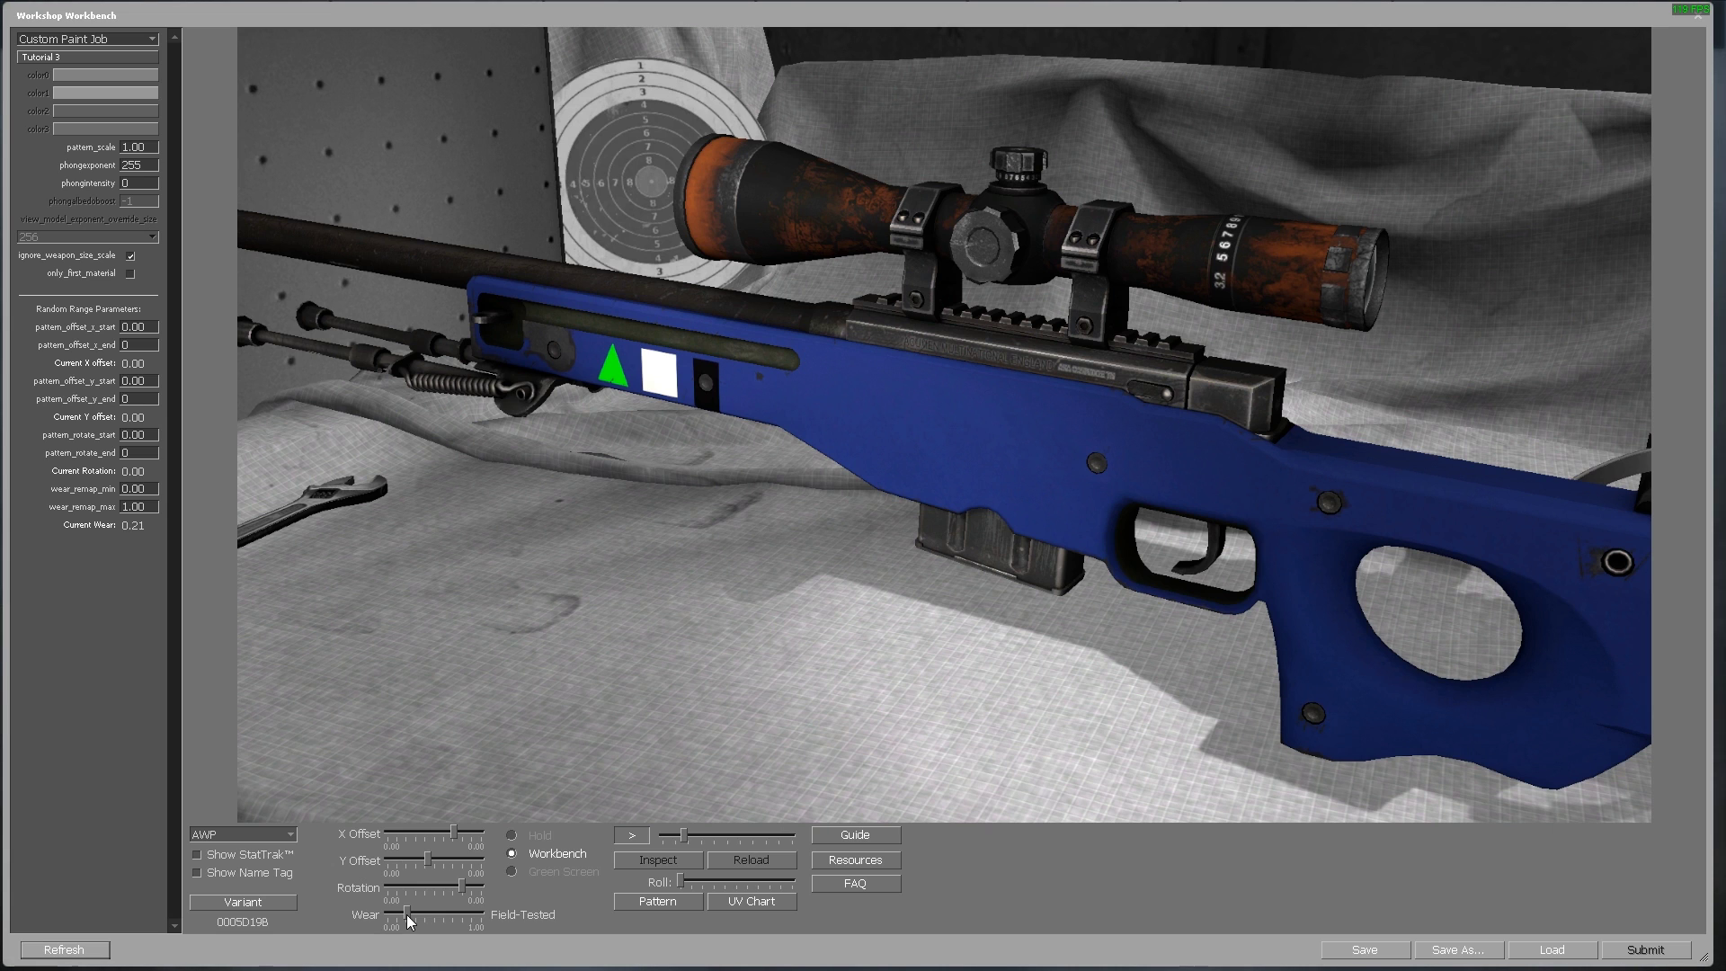
# Reset wear to 0.00, play the inspect animation, and view the rifle from several camera and roll angles
pyautogui.moveTo(407, 914); pyautogui.dragTo(387, 915)
pyautogui.click(653, 863)
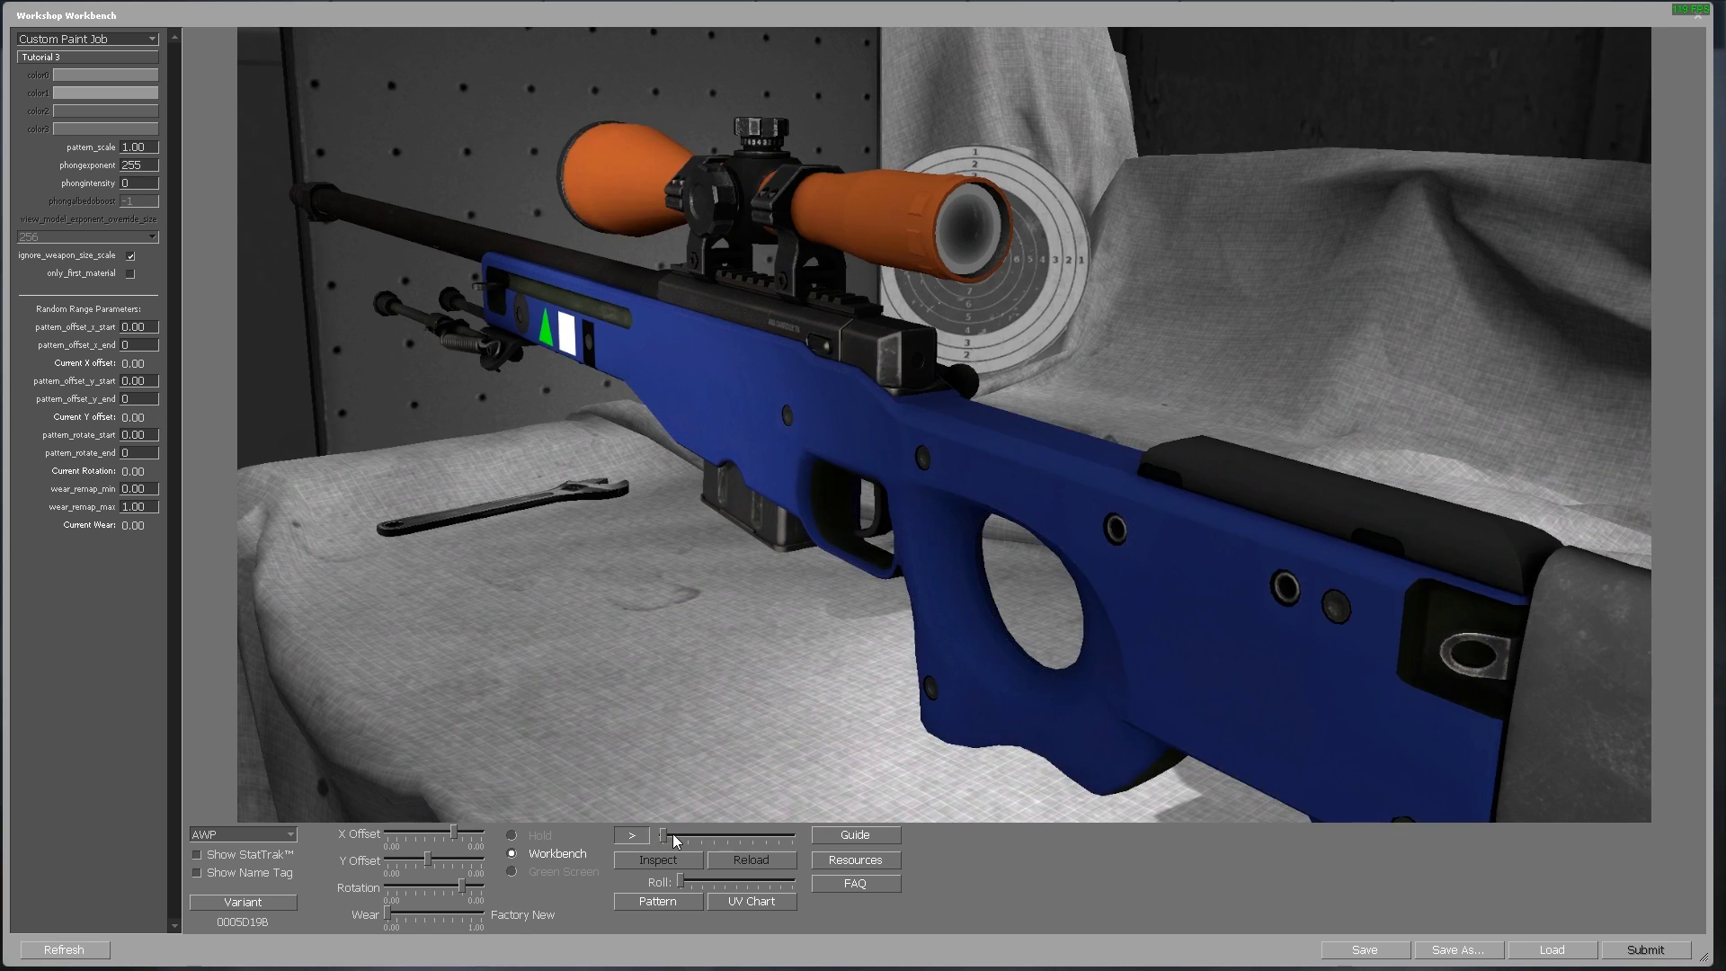
pyautogui.moveTo(675, 841); pyautogui.dragTo(688, 841)
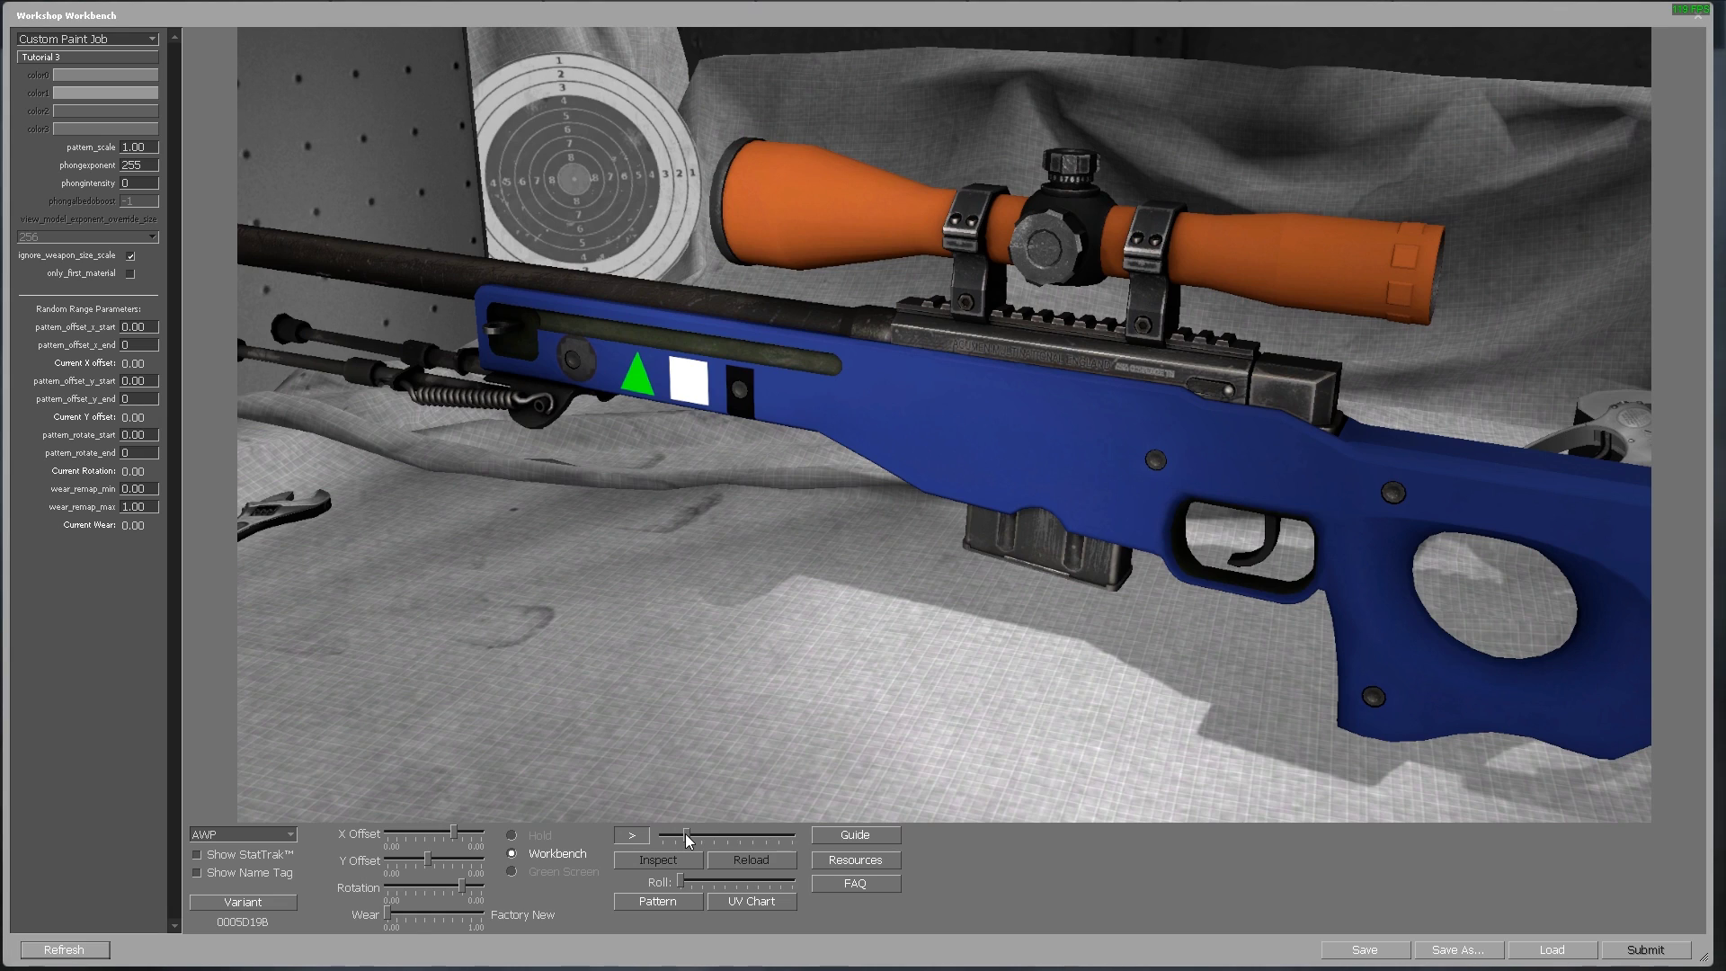
pyautogui.moveTo(681, 881); pyautogui.dragTo(674, 846)
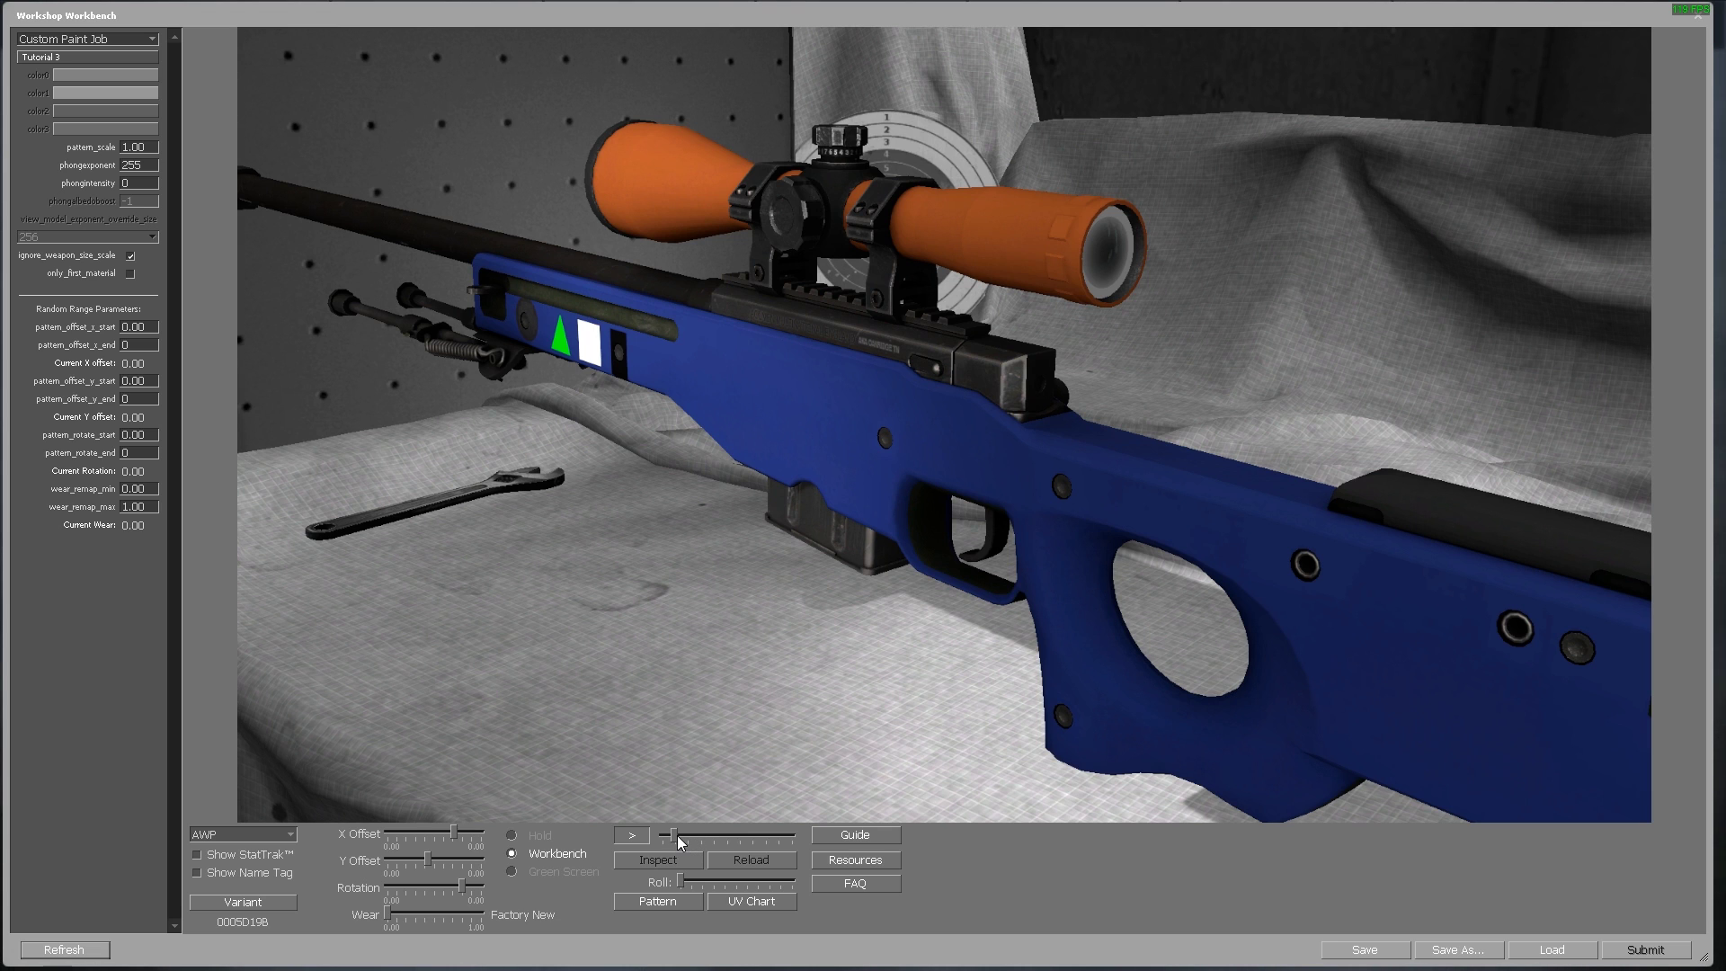
pyautogui.moveTo(678, 835); pyautogui.dragTo(694, 834)
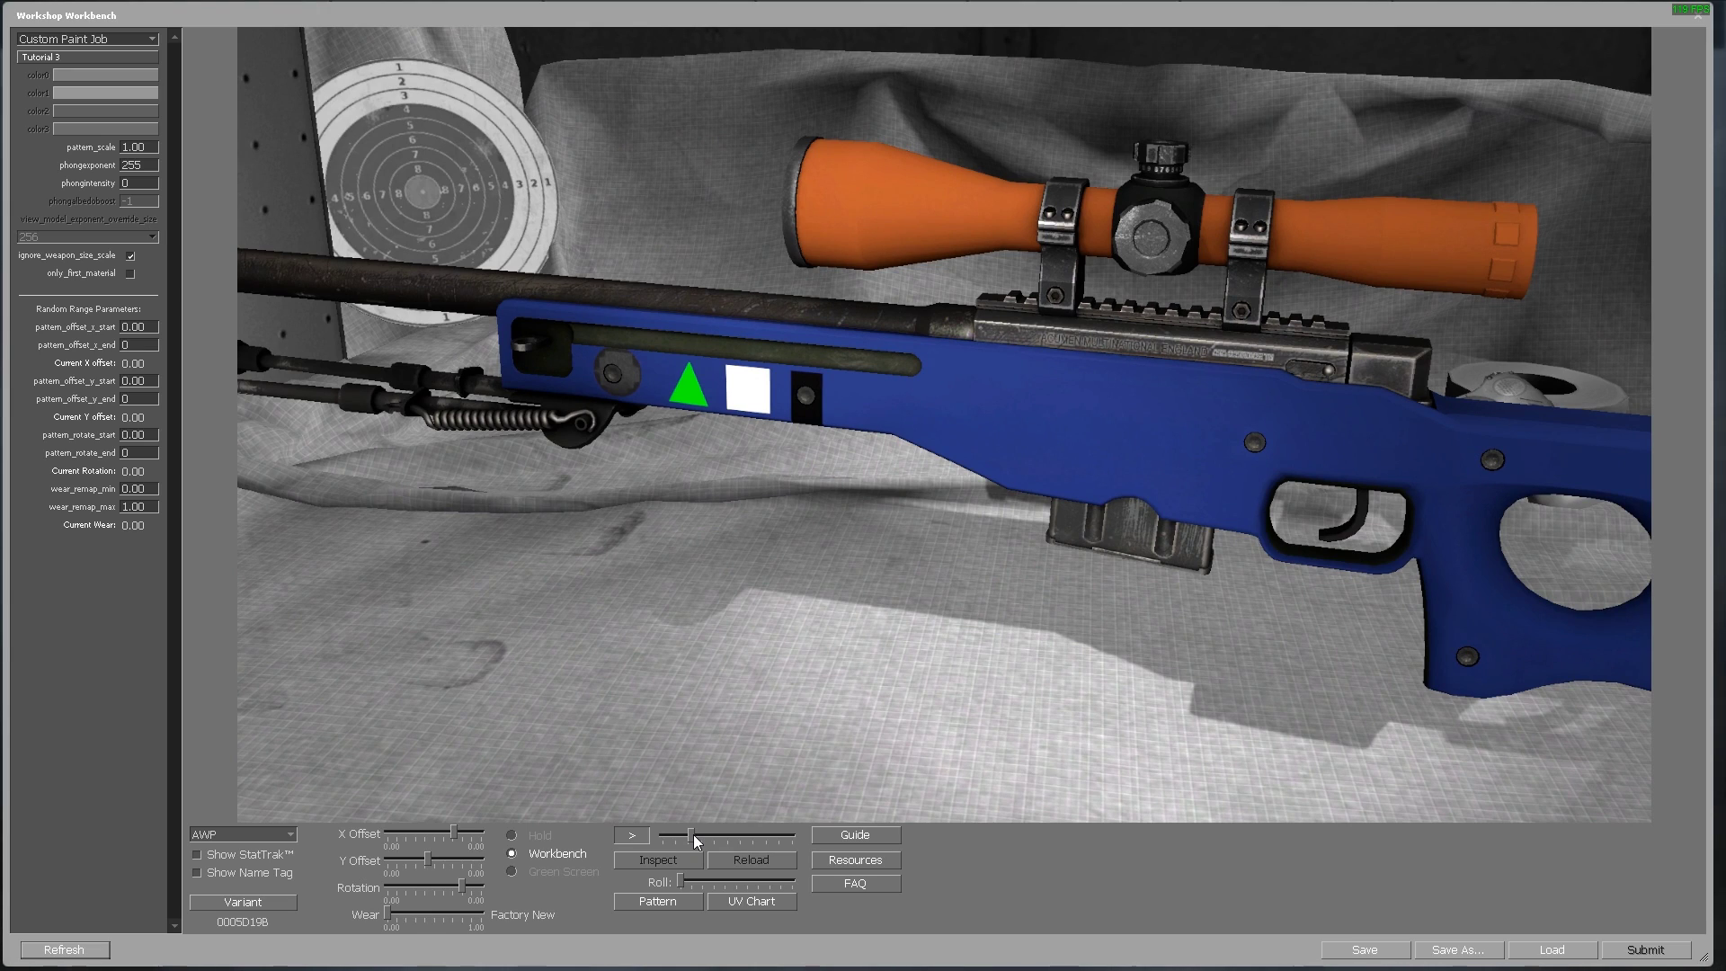